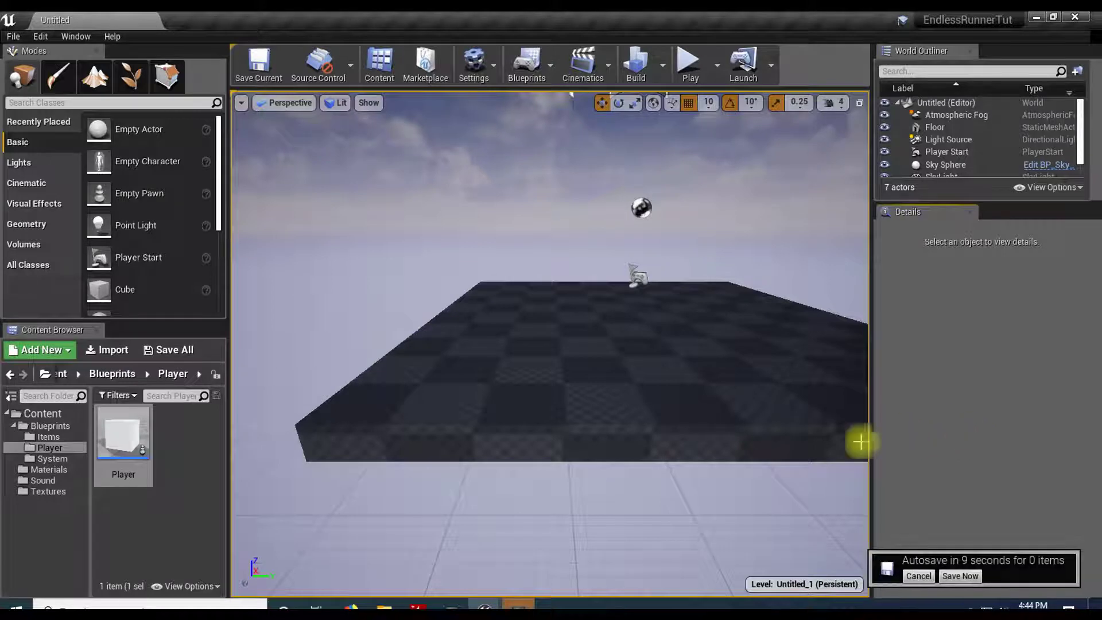
- Create a folder named Maps in the Content folder and open it
left_click_drag(616, 371, 647, 379)
mouse_move(646, 378)
right_mouse_down()
mouse_move(647, 355)
mouse_move(583, 313)
mouse_move(585, 396)
mouse_move(640, 313)
mouse_move(623, 350)
mouse_move(633, 387)
right_mouse_up()
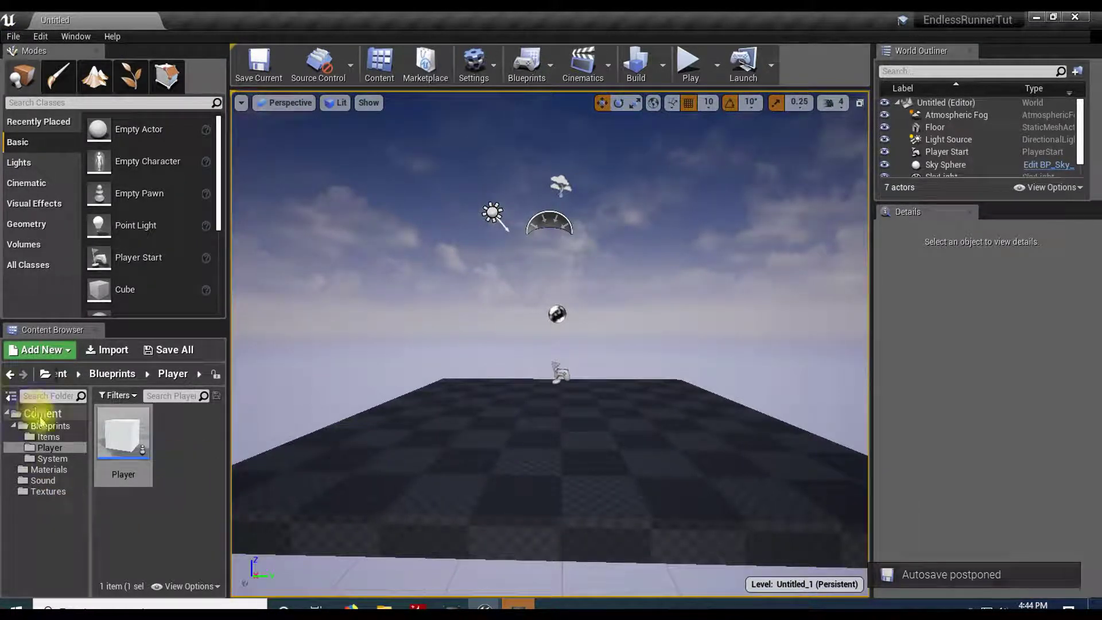
left_click(15, 426)
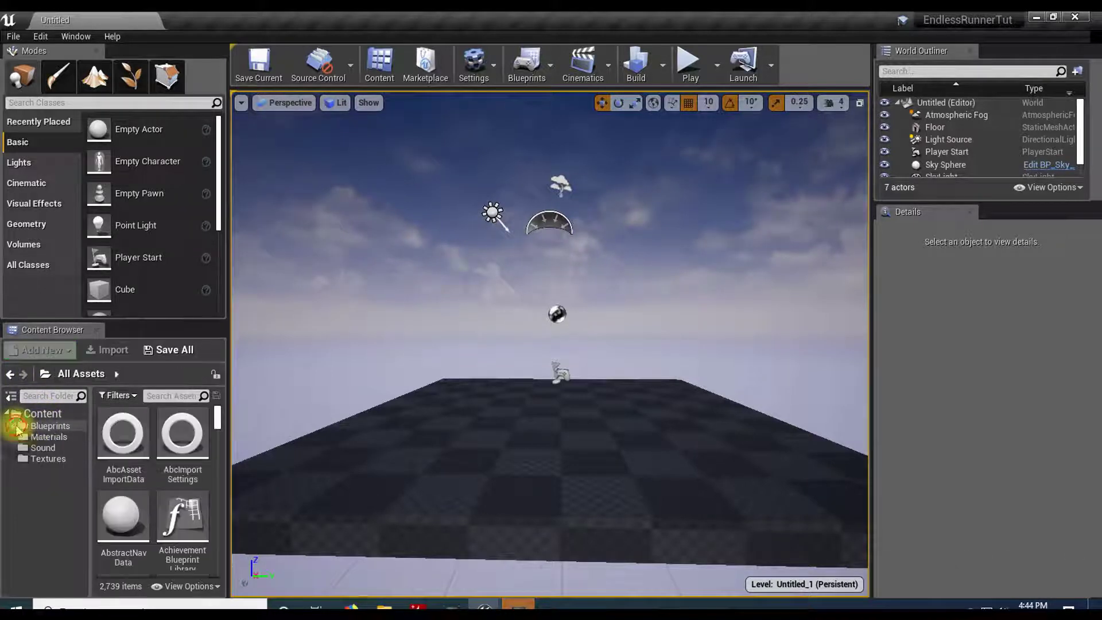
left_click(45, 415)
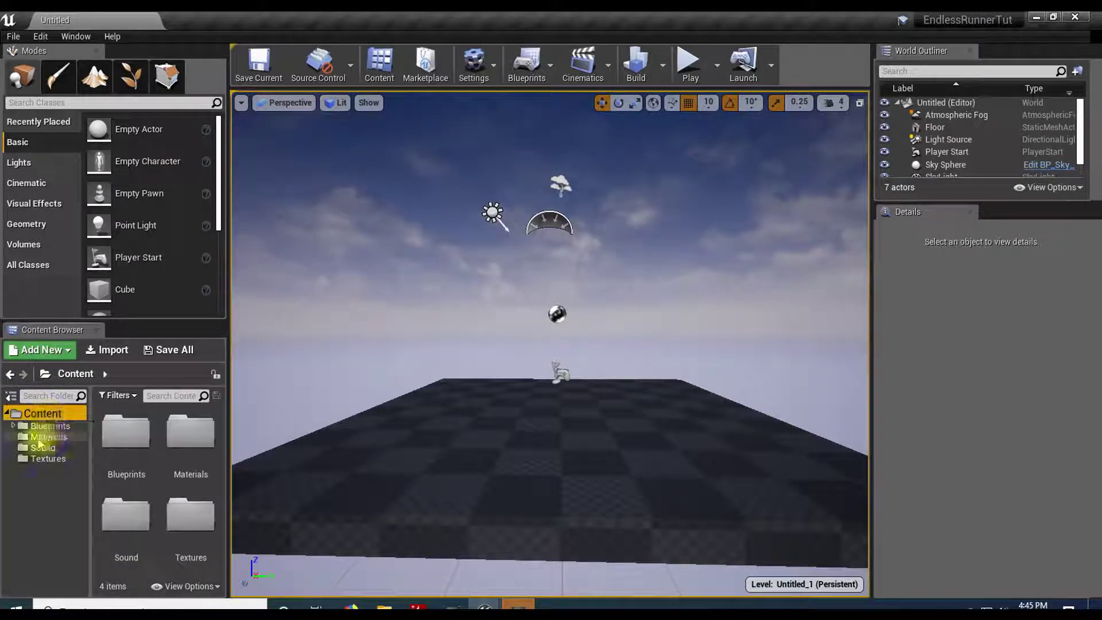
left_click(40, 350)
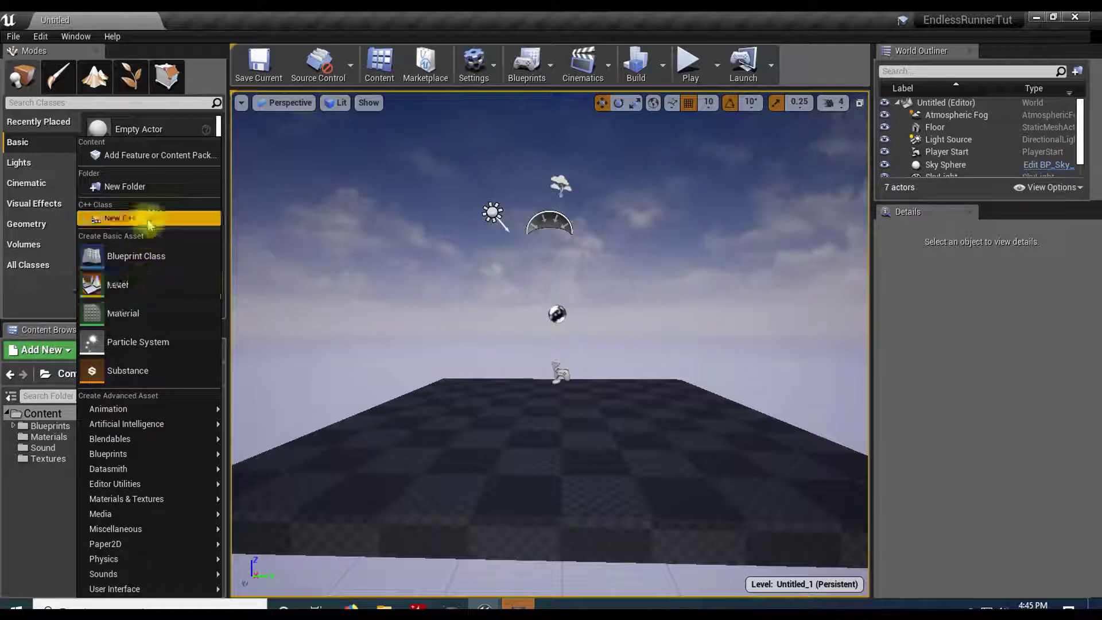
left_click(146, 185)
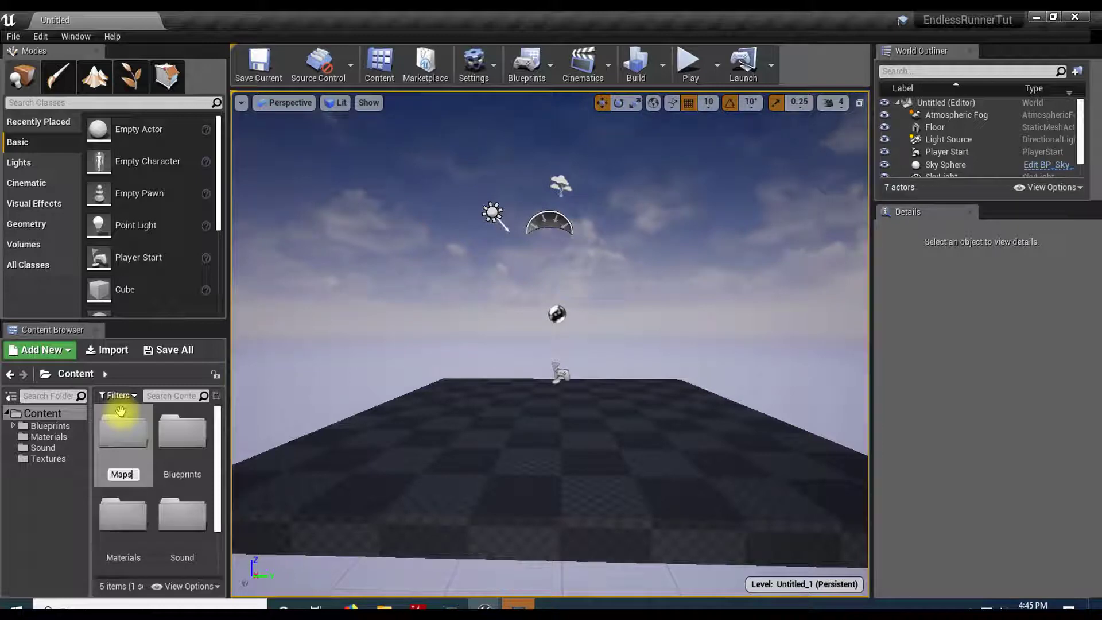
key("Return")
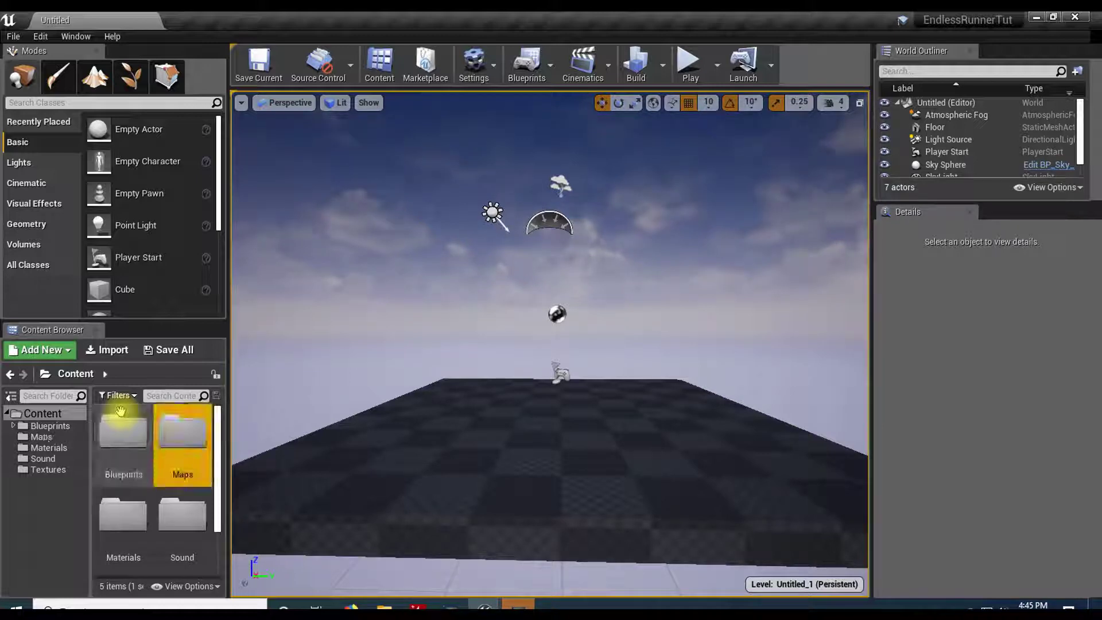
double_click(201, 443)
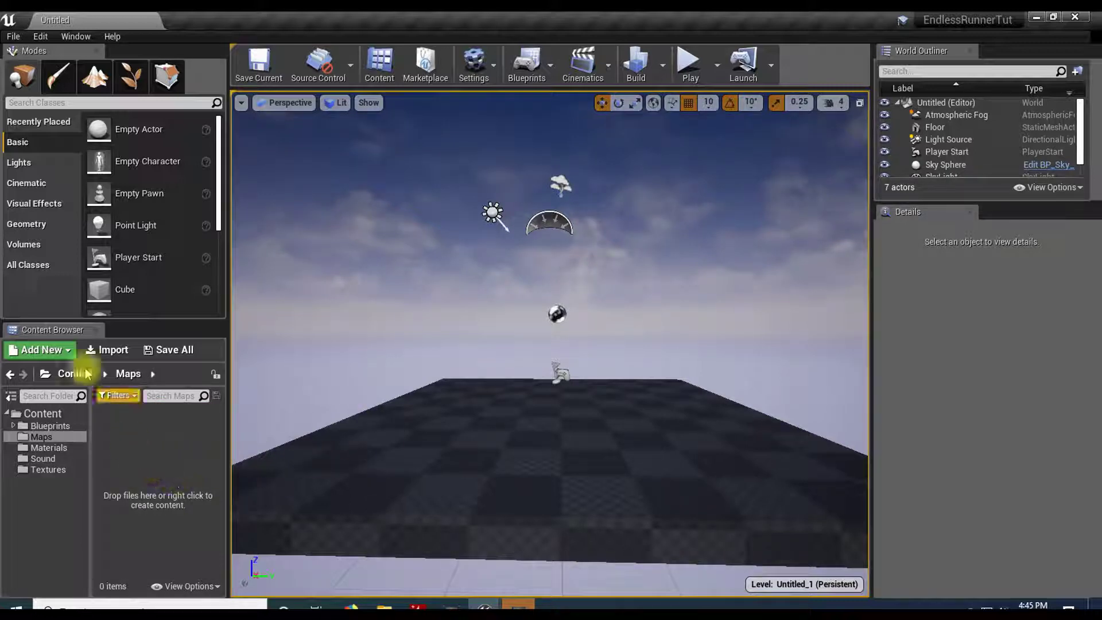
- Save the current level as Level1 in the Maps folder
left_click(13, 36)
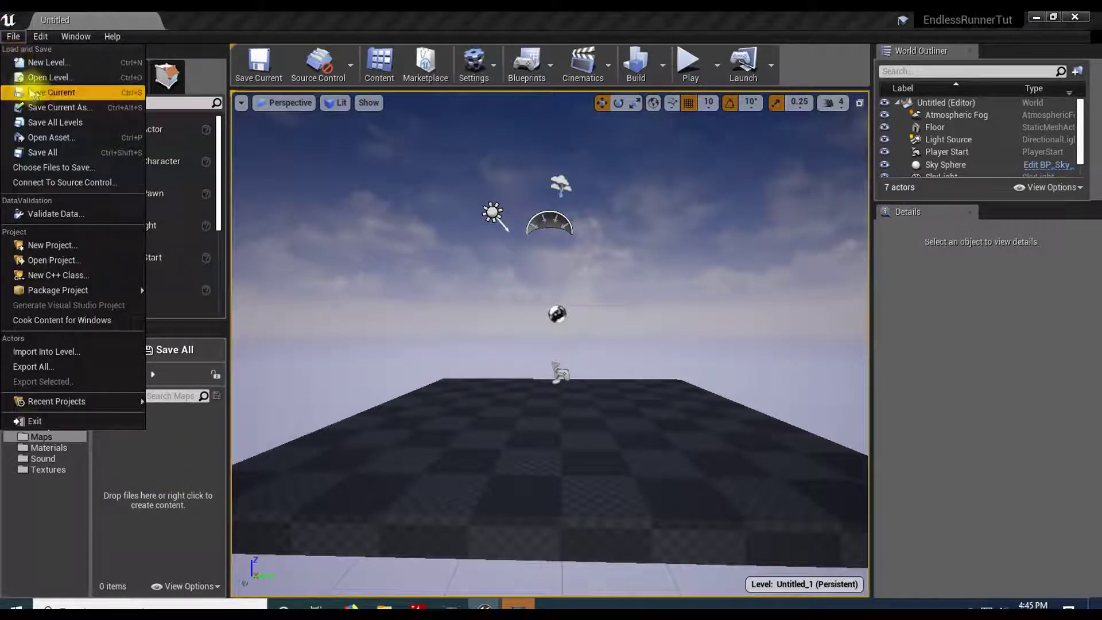
left_click(63, 94)
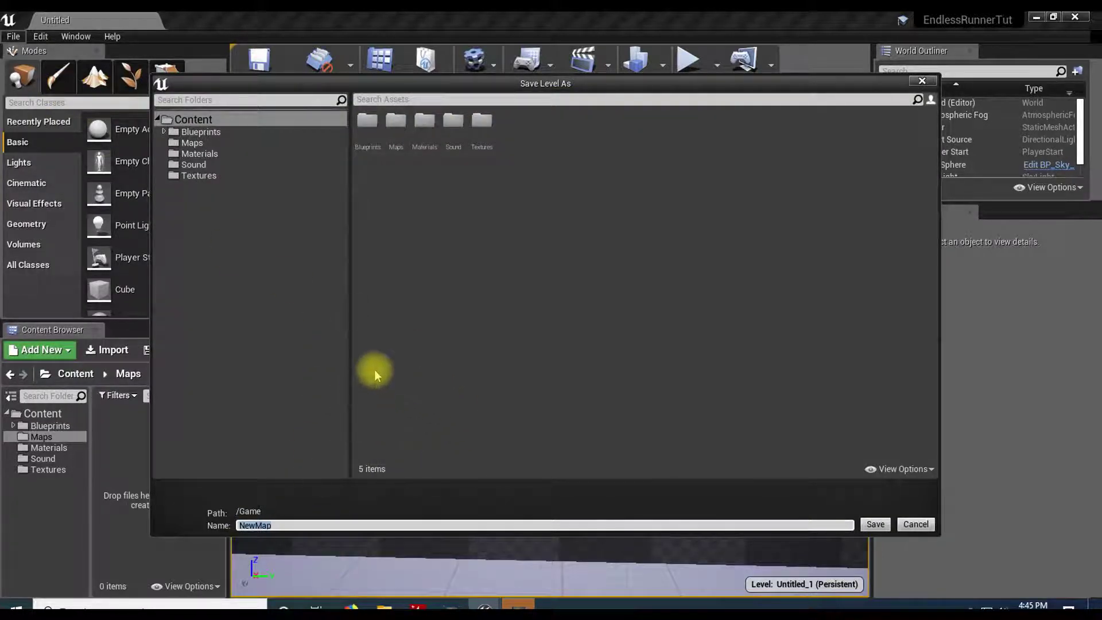
double_click(395, 119)
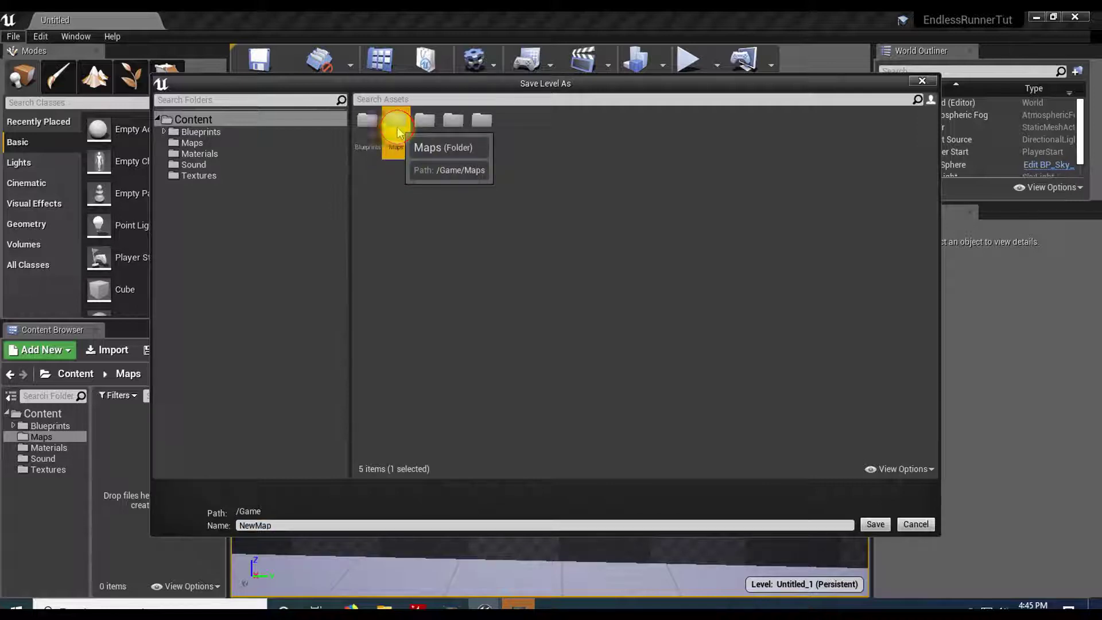
left_click(323, 525)
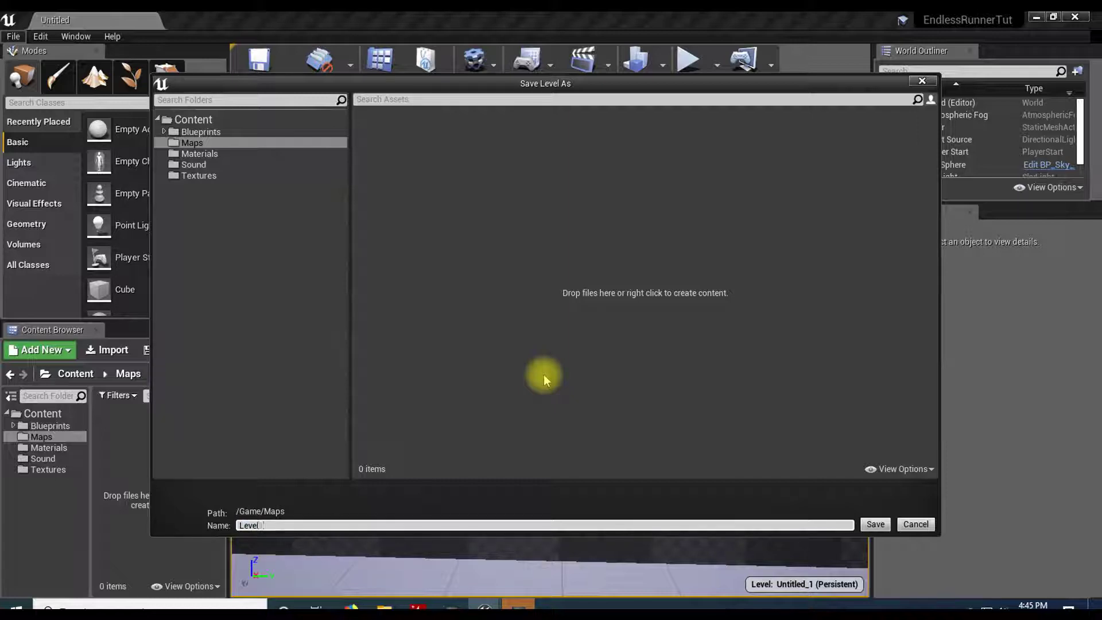
key("Return")
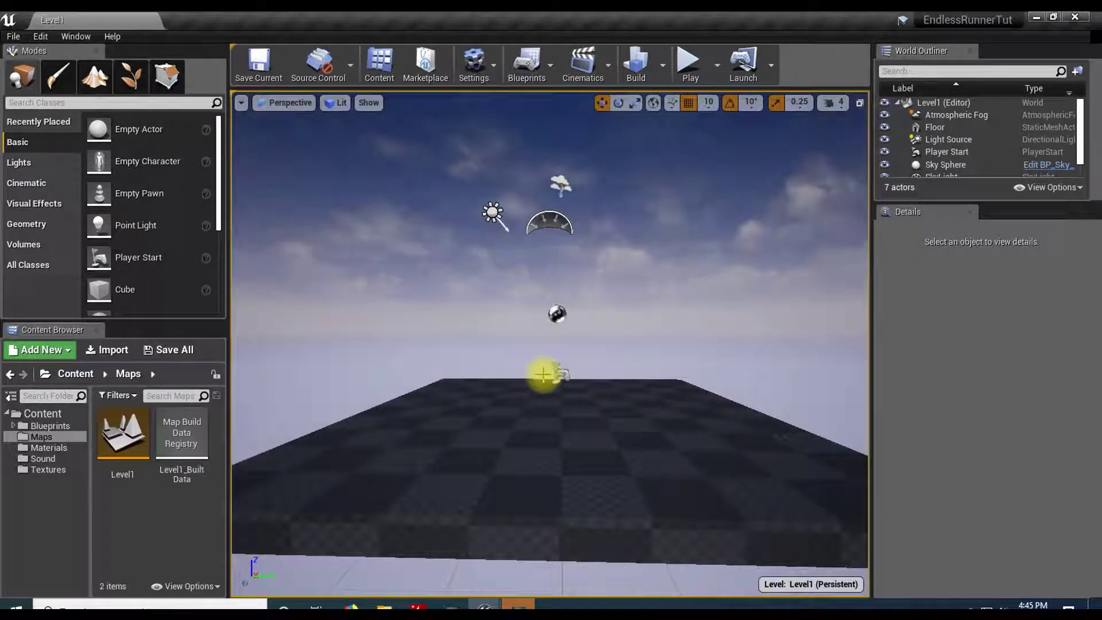
- Select the floor and set its X scale to 100
left_click_drag(541, 442, 542, 476)
right_click_drag(543, 476, 574, 460)
right_click_drag(515, 423, 487, 439)
left_click(498, 413)
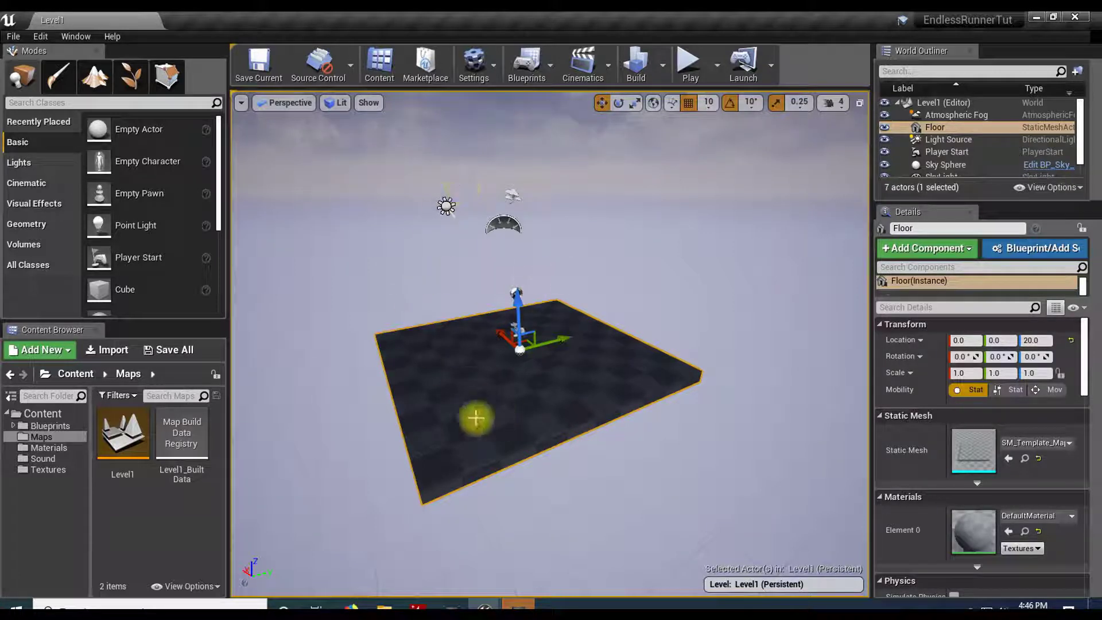
left_click_drag(423, 373, 411, 331)
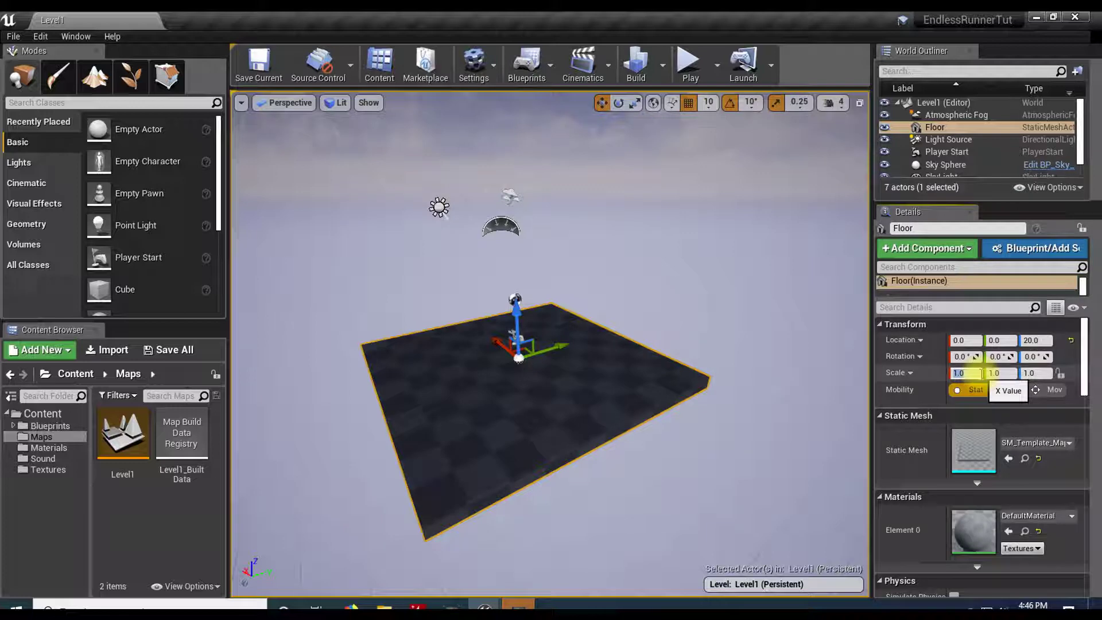
key("Return")
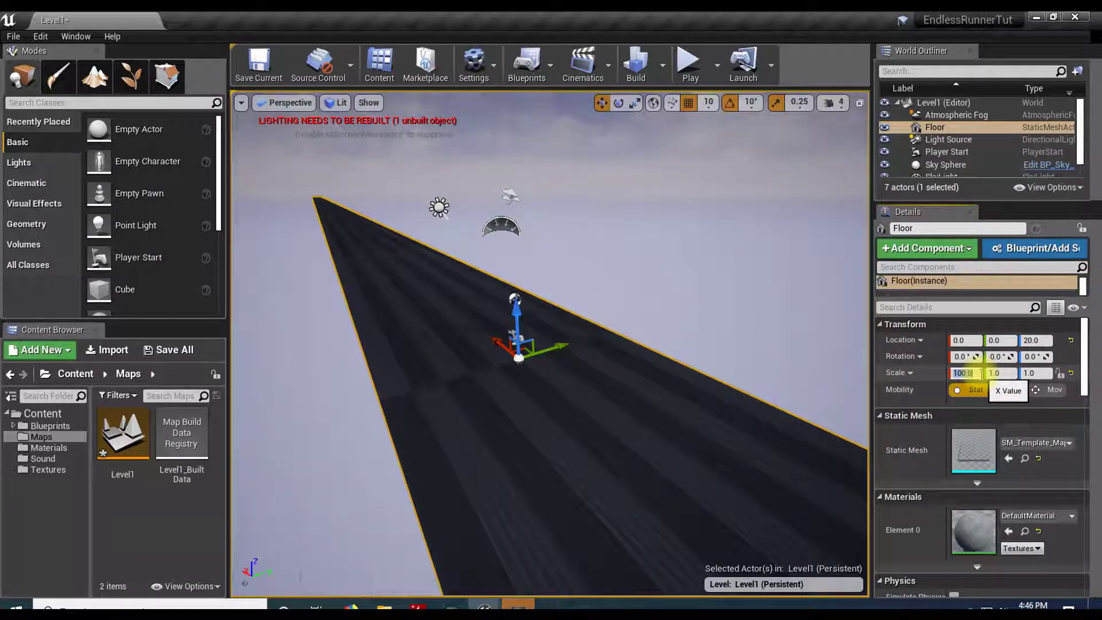
- Switch the viewport to the top orthographic view and frame the full length of the floor
right_click_drag(727, 377, 706, 369)
right_click_drag(637, 423, 511, 438)
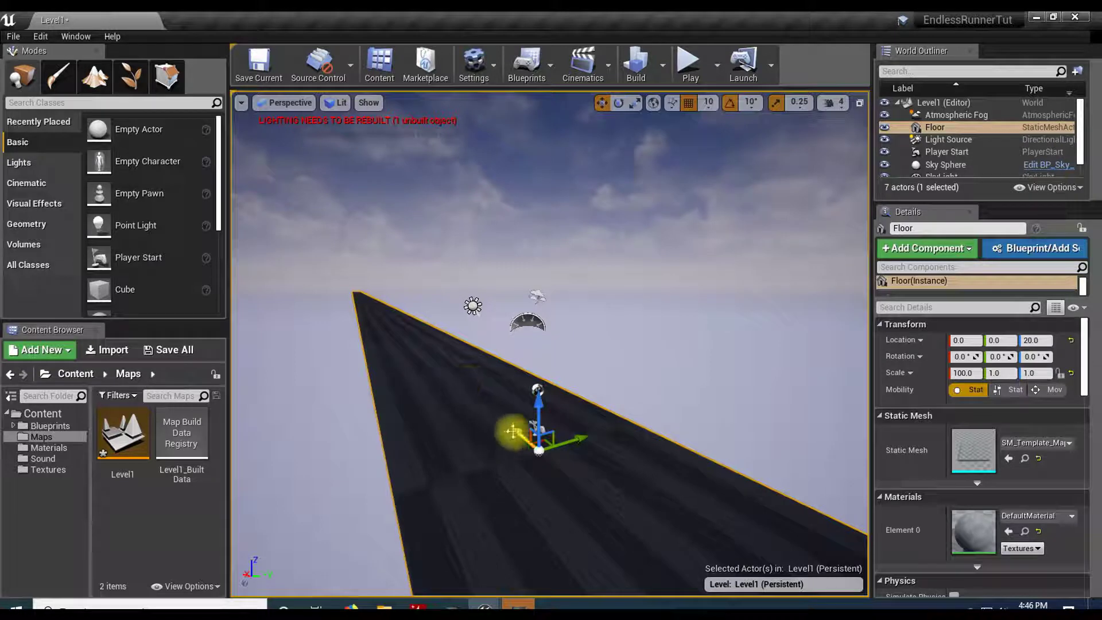
right_click_drag(604, 485, 849, 483)
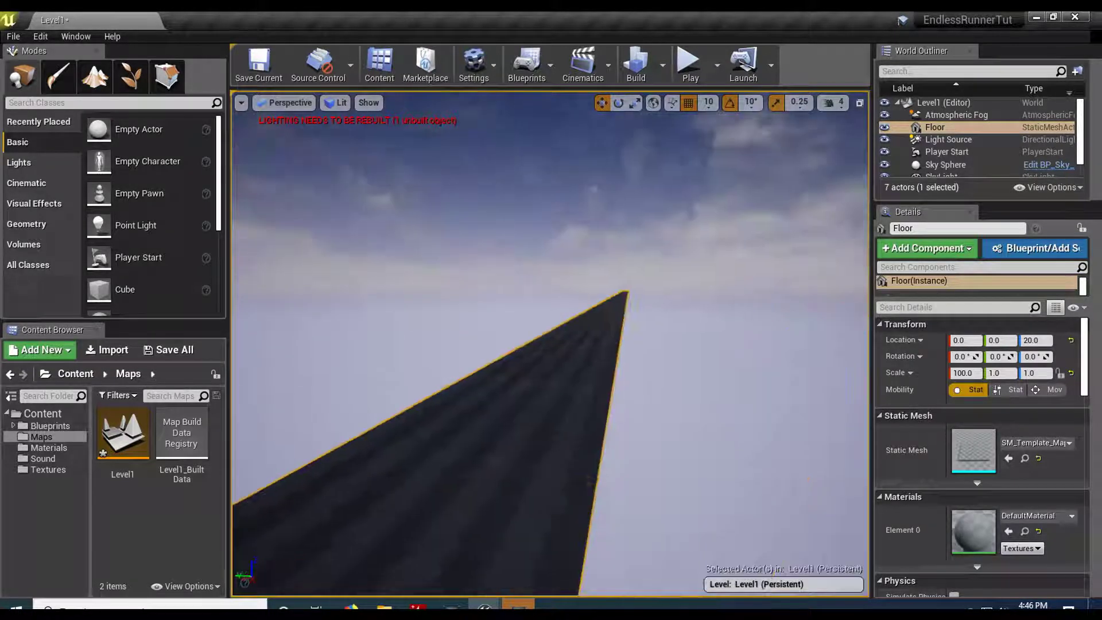
right_click_drag(619, 293, 416, 293)
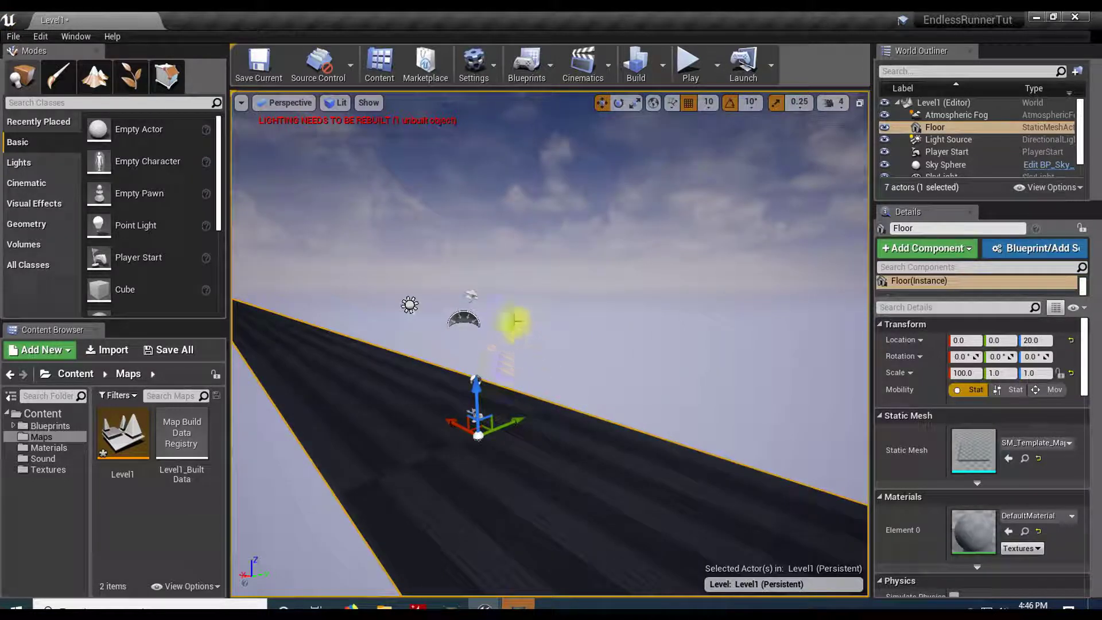
mouse_move(421, 294)
right_mouse_down()
mouse_move(368, 294)
mouse_move(482, 295)
mouse_move(407, 295)
right_mouse_up()
left_click(290, 103)
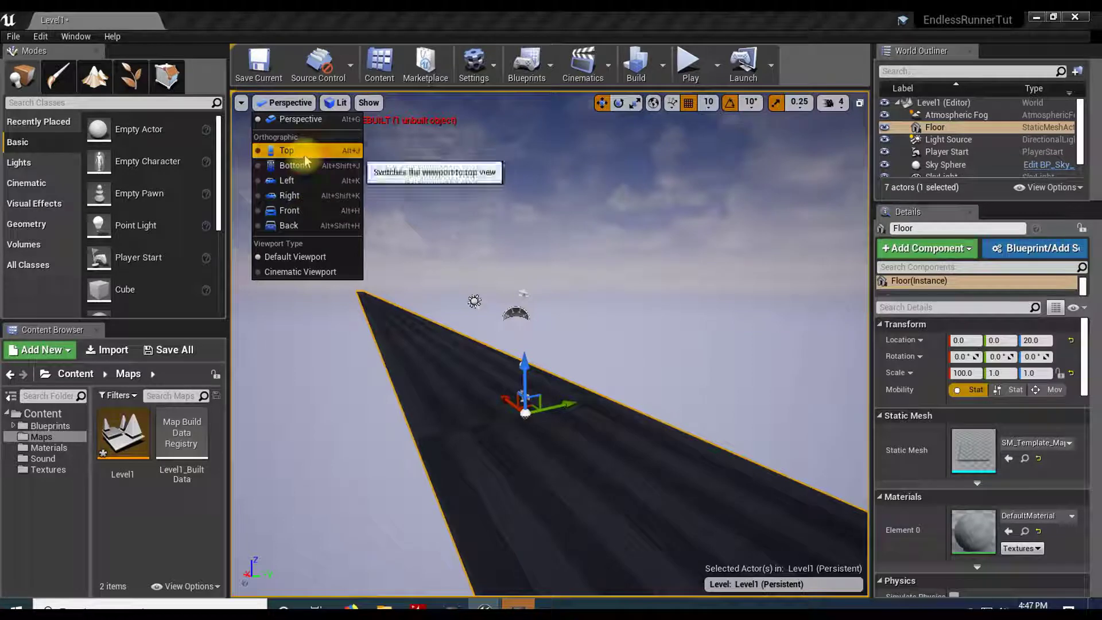
left_click(285, 151)
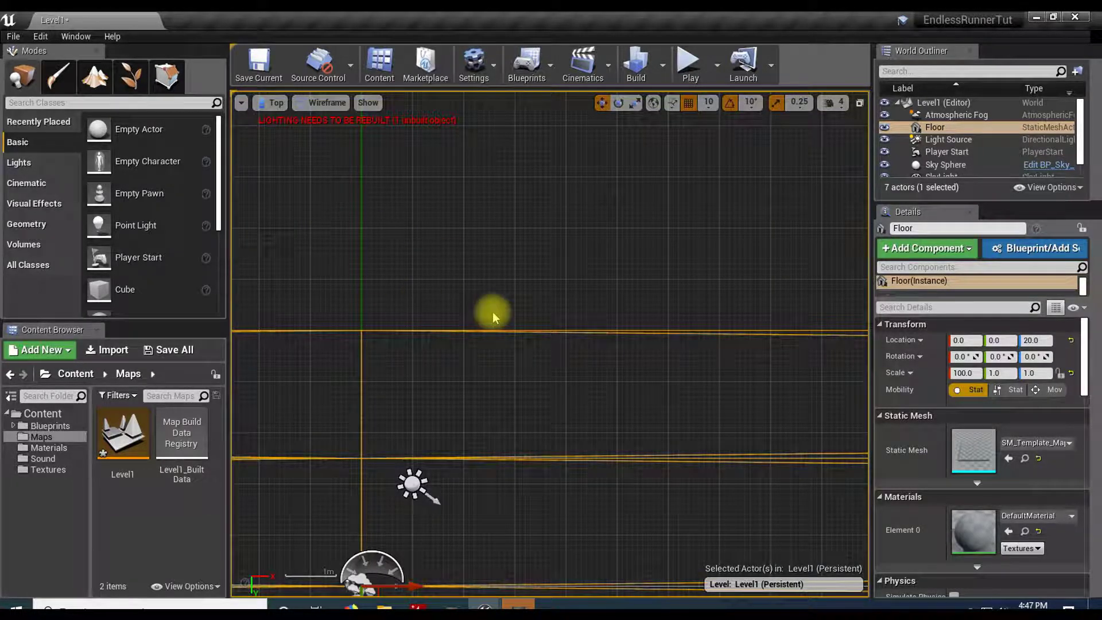
scroll(493, 312, "down", 3)
scroll(493, 312, "down", 5)
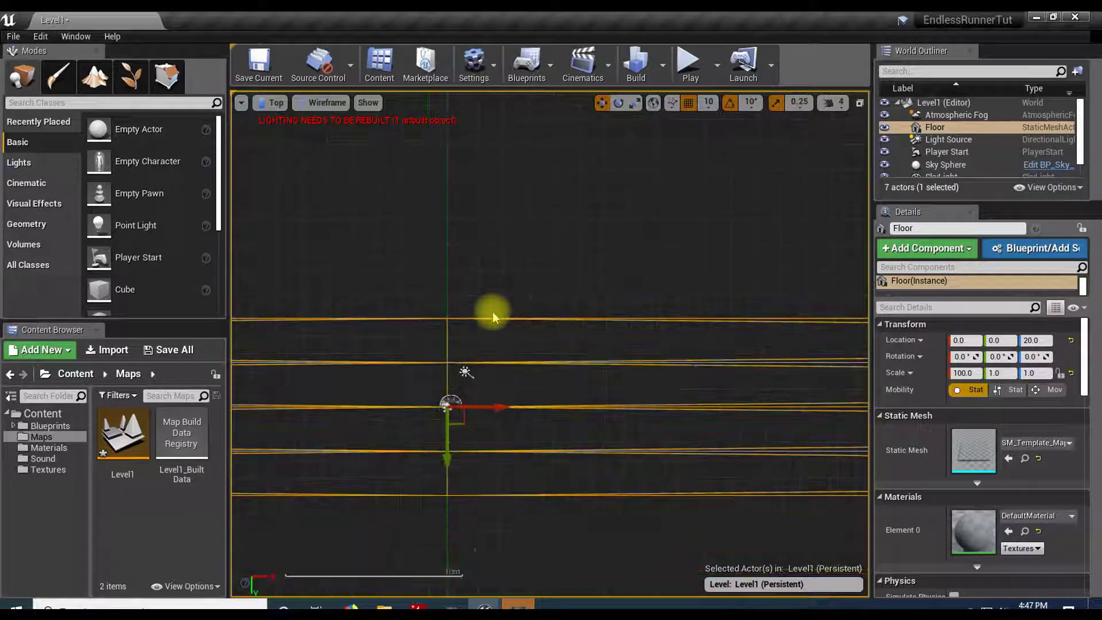
scroll(492, 312, "down", 2)
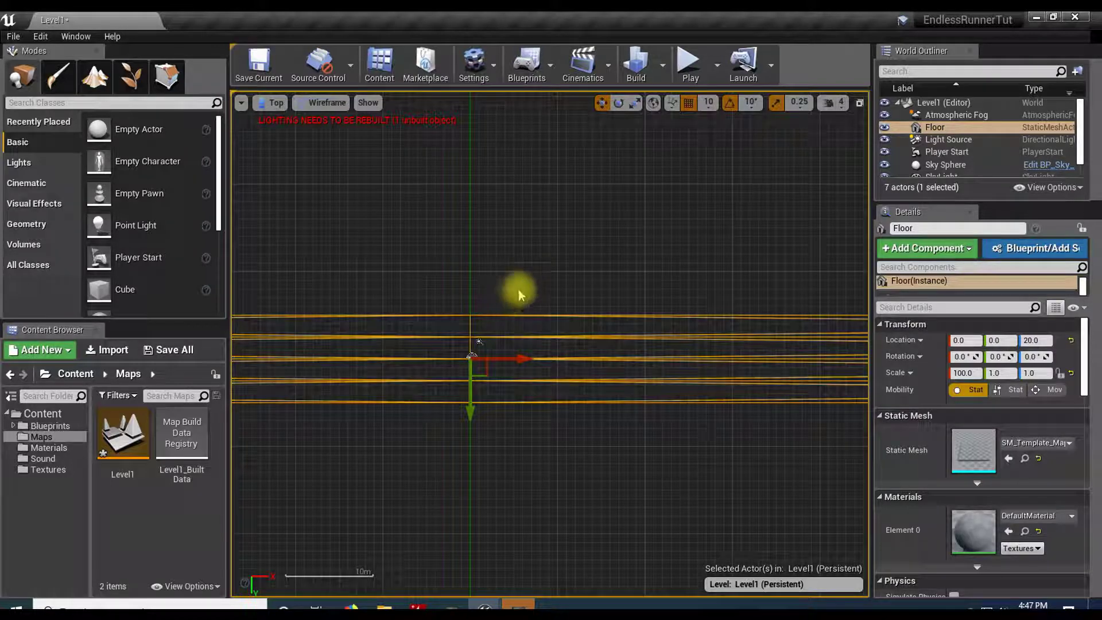
scroll(528, 284, "down", 2)
scroll(560, 247, "down", 1)
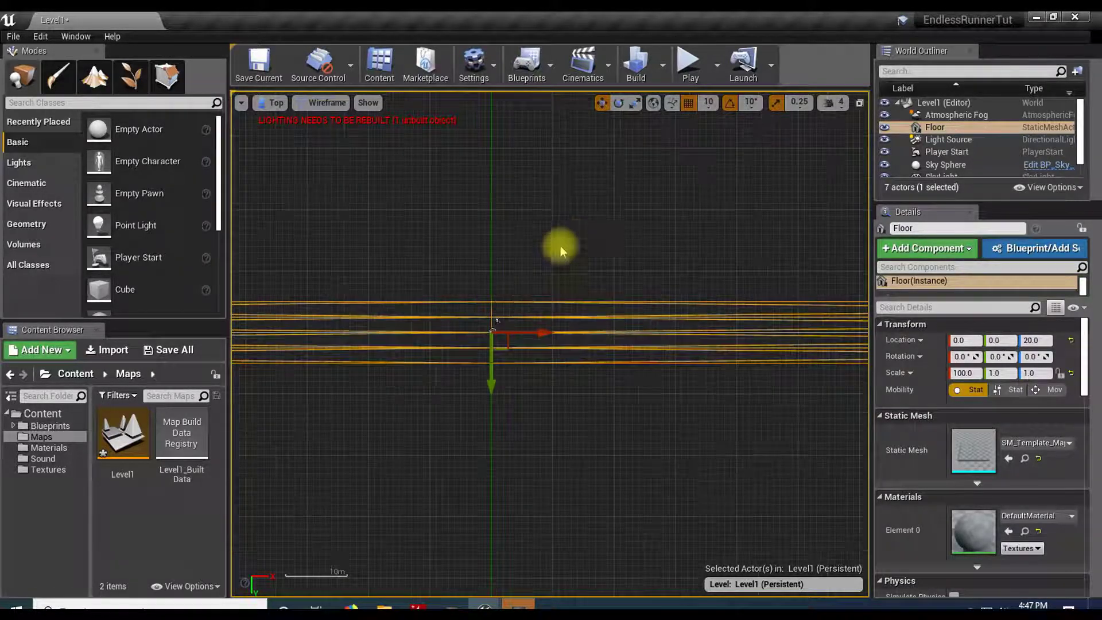
scroll(575, 225, "down", 1)
scroll(575, 225, "down", 1)
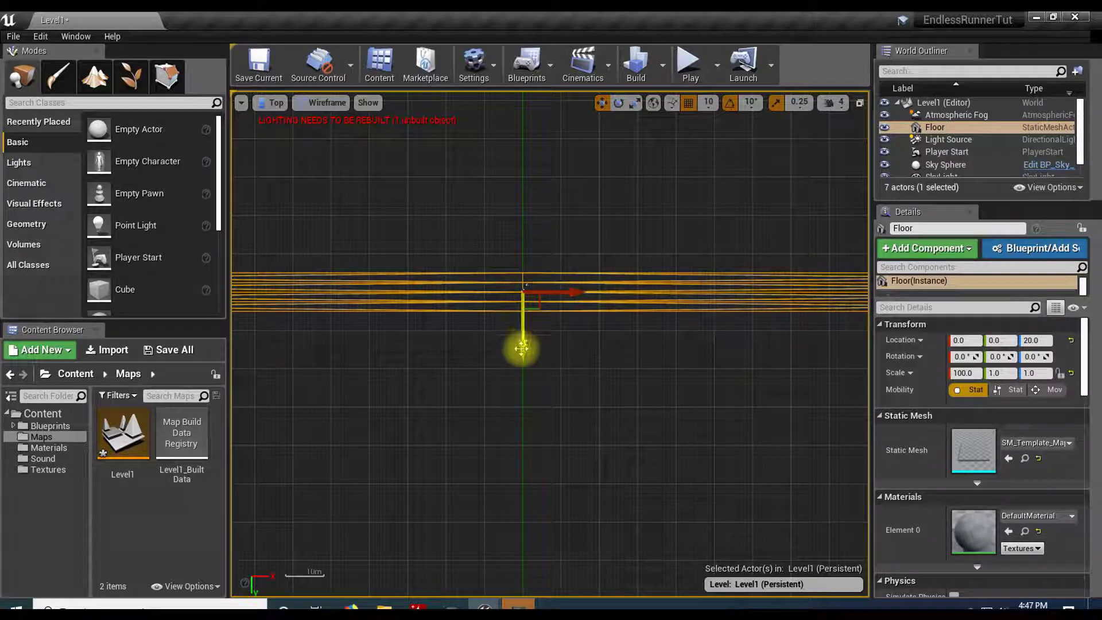
right_click_drag(494, 377, 479, 439)
scroll(649, 430, "down", 5)
scroll(459, 436, "down", 2)
scroll(446, 448, "down", 3)
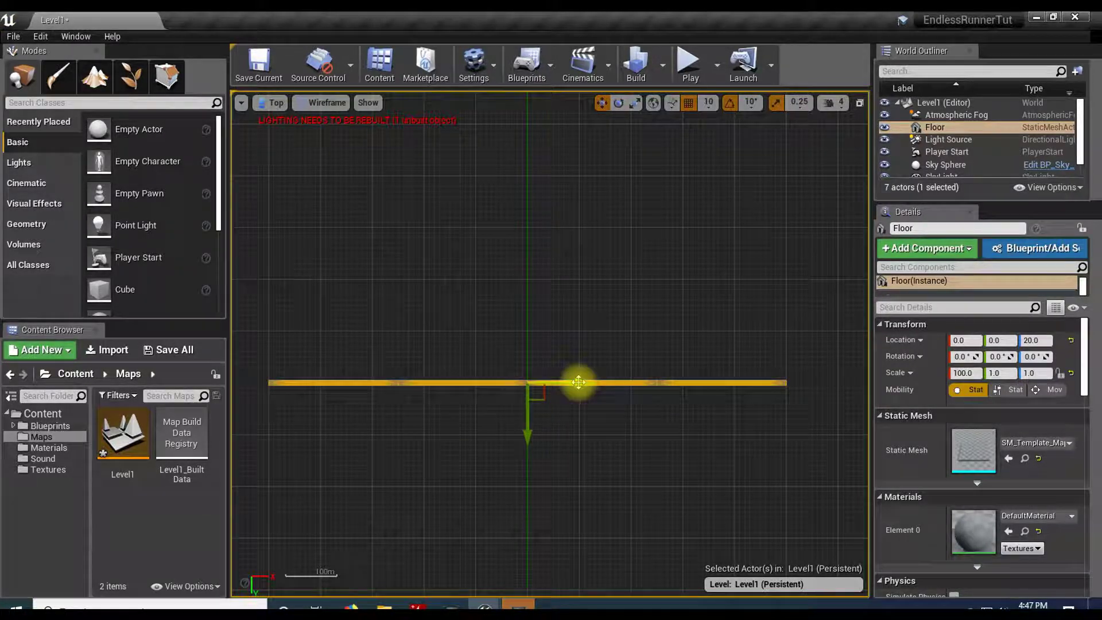
- Move only the floor along the X axis to about 49420, so its starting end lies just behind the Player Start
left_click_drag(582, 382, 778, 382)
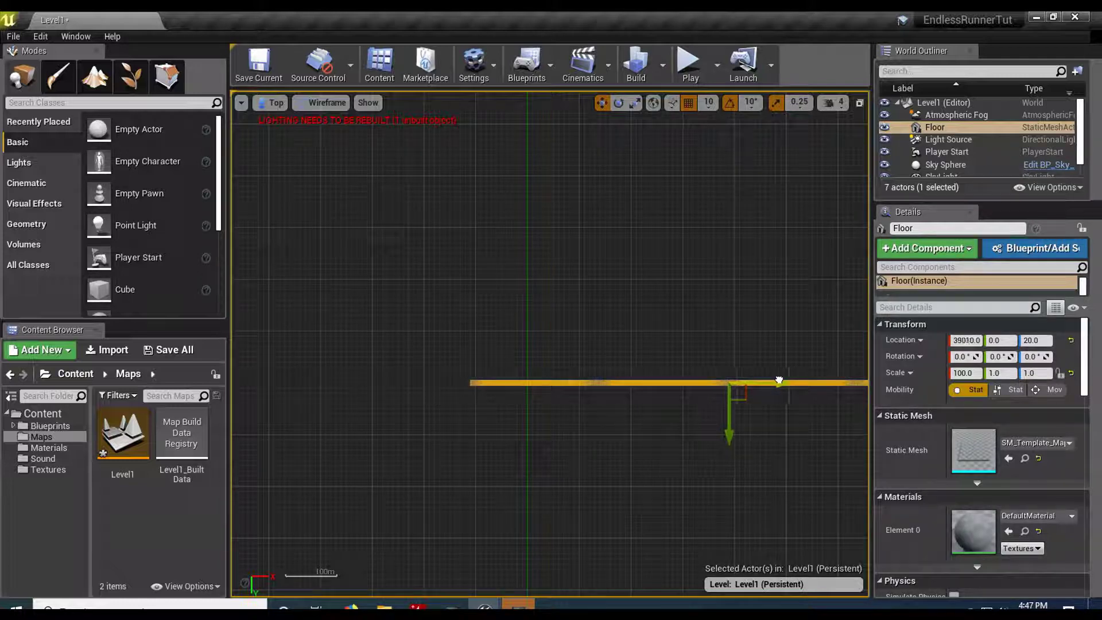
left_click_drag(517, 372, 543, 391)
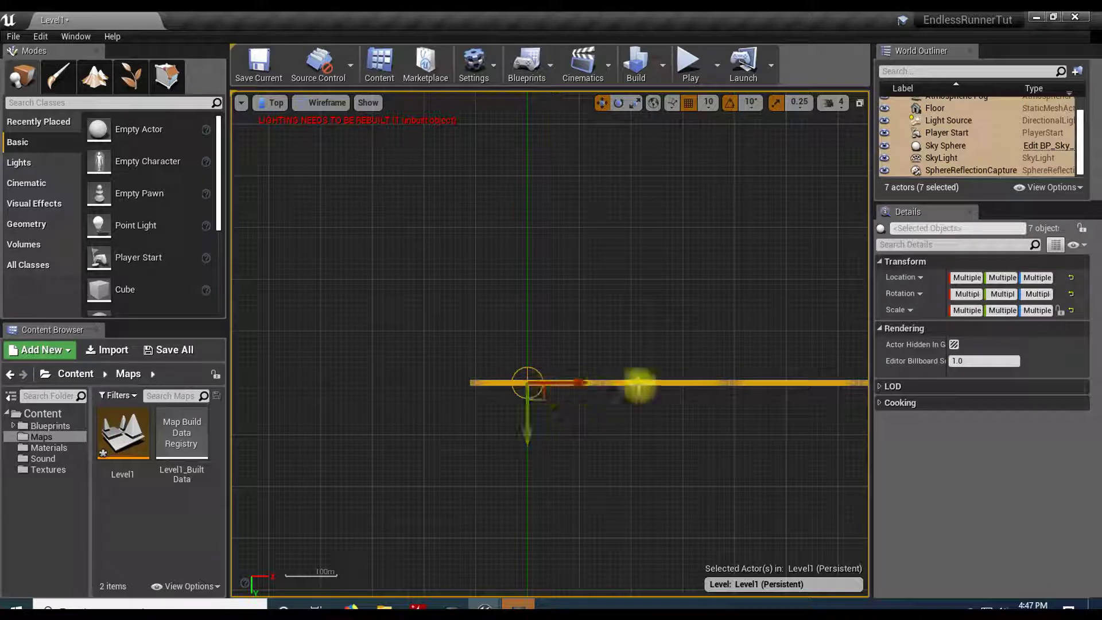
left_click(647, 377)
left_click_drag(777, 382, 826, 381)
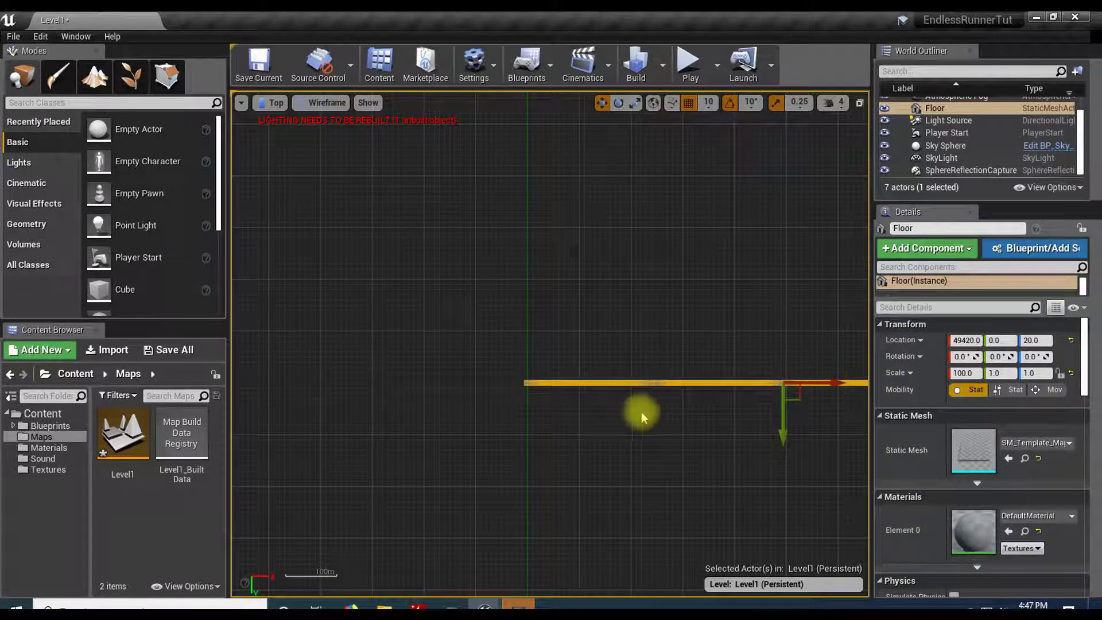
- Check the floor's starting end against the Player Start up close and play-test the level
scroll(639, 411, "up", 7)
right_click_drag(500, 392, 747, 430)
scroll(673, 427, "up", 5)
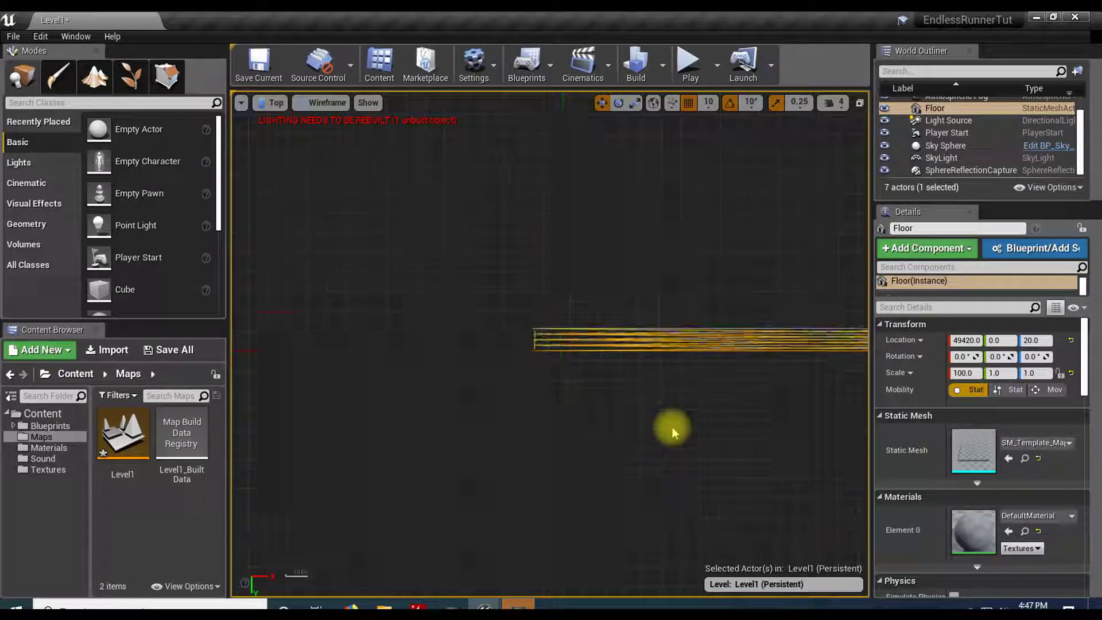
right_click_drag(534, 344, 625, 517)
scroll(624, 516, "up", 10)
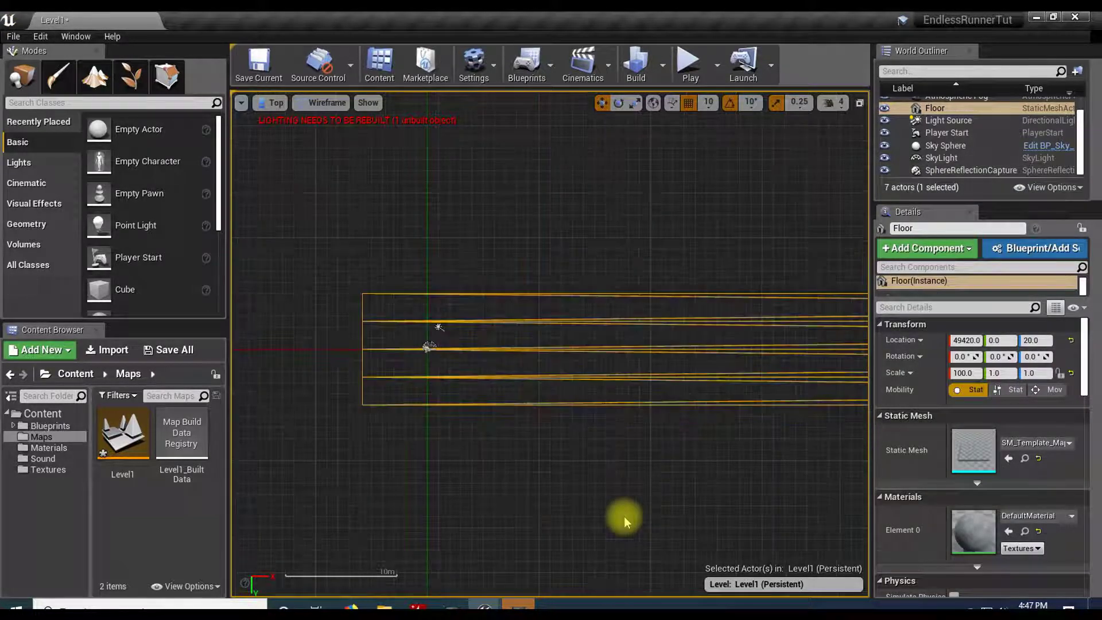
right_click_drag(441, 411, 676, 585)
scroll(587, 518, "up", 2)
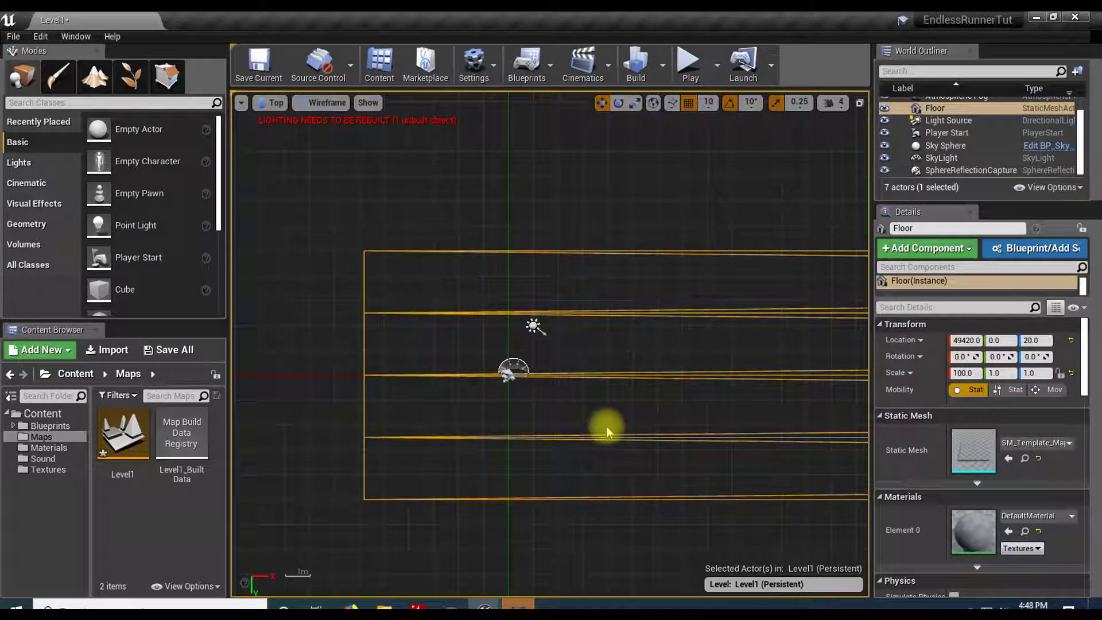
left_click(691, 70)
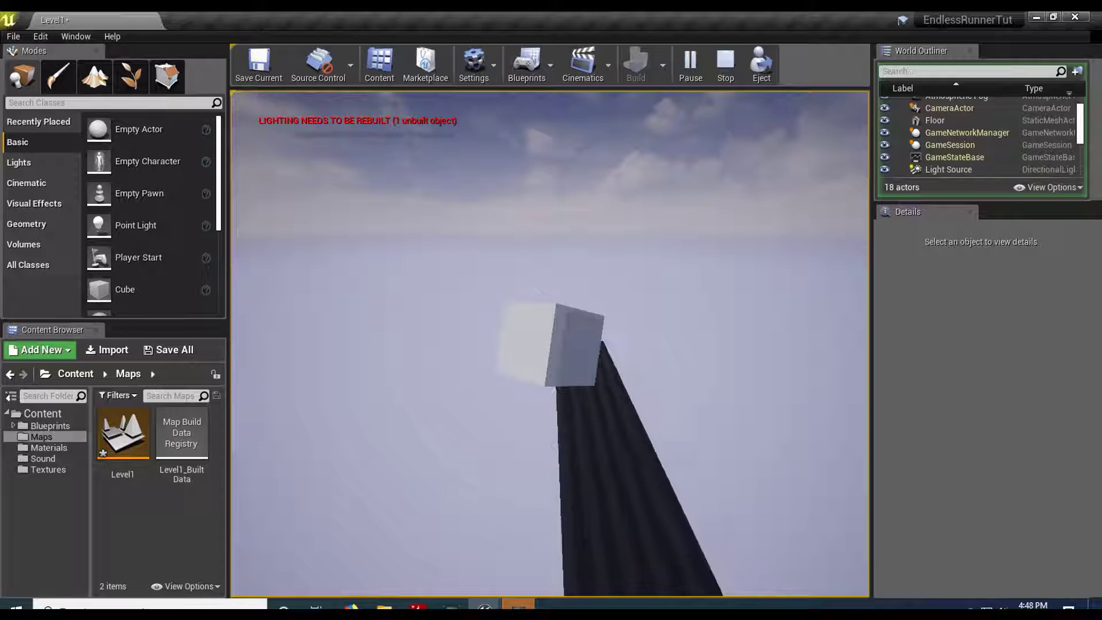
key("Escape")
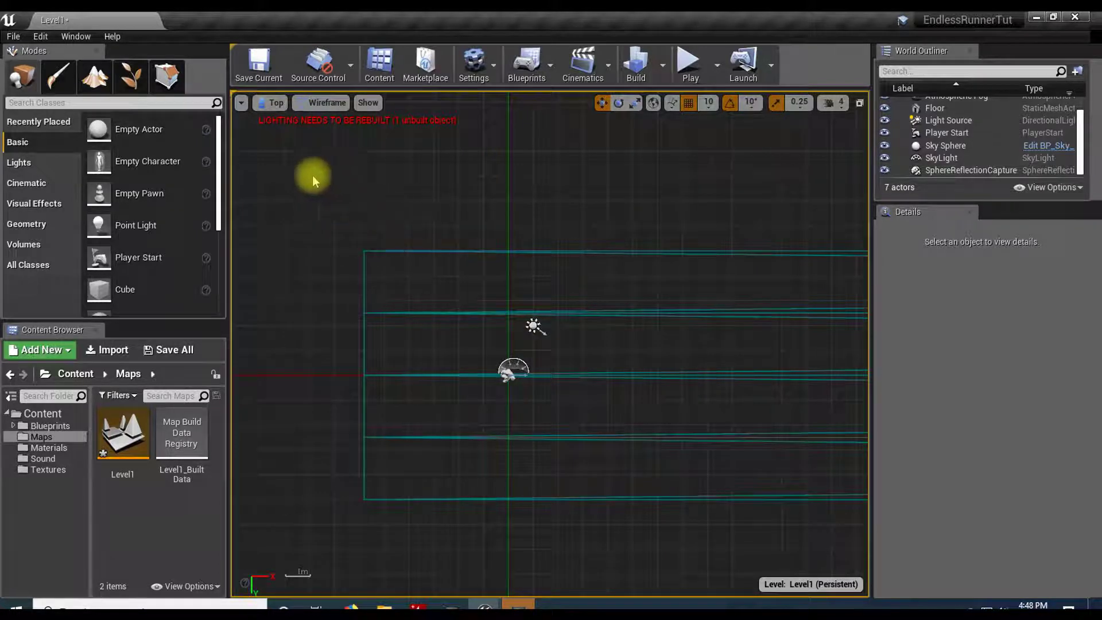
- Switch the viewport back to the perspective view
left_click(274, 105)
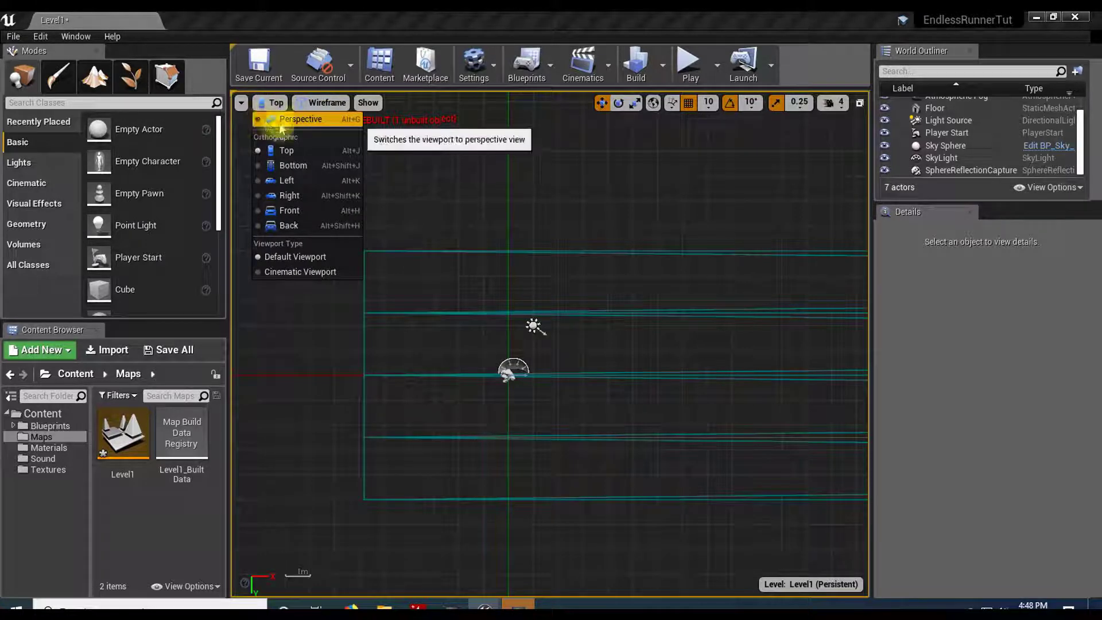
left_click(295, 119)
mouse_move(520, 425)
left_mouse_down()
mouse_move(485, 399)
mouse_move(565, 404)
mouse_move(514, 410)
mouse_move(520, 425)
left_mouse_up()
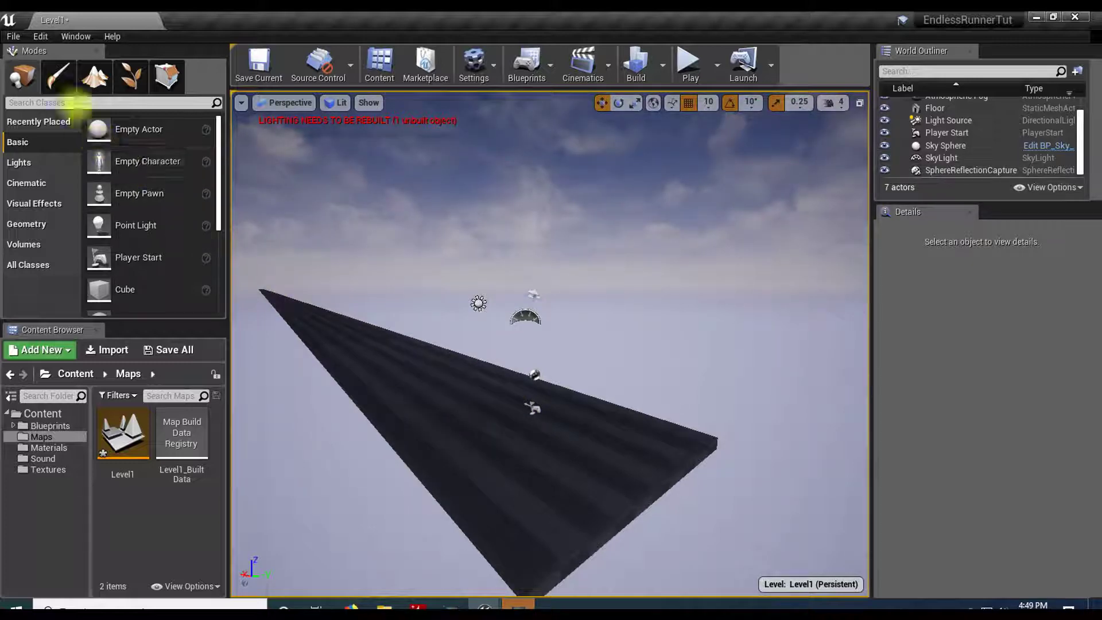
- In the project's Input settings, remove the S key binding from the MoveForward axis mapping
left_click(41, 37)
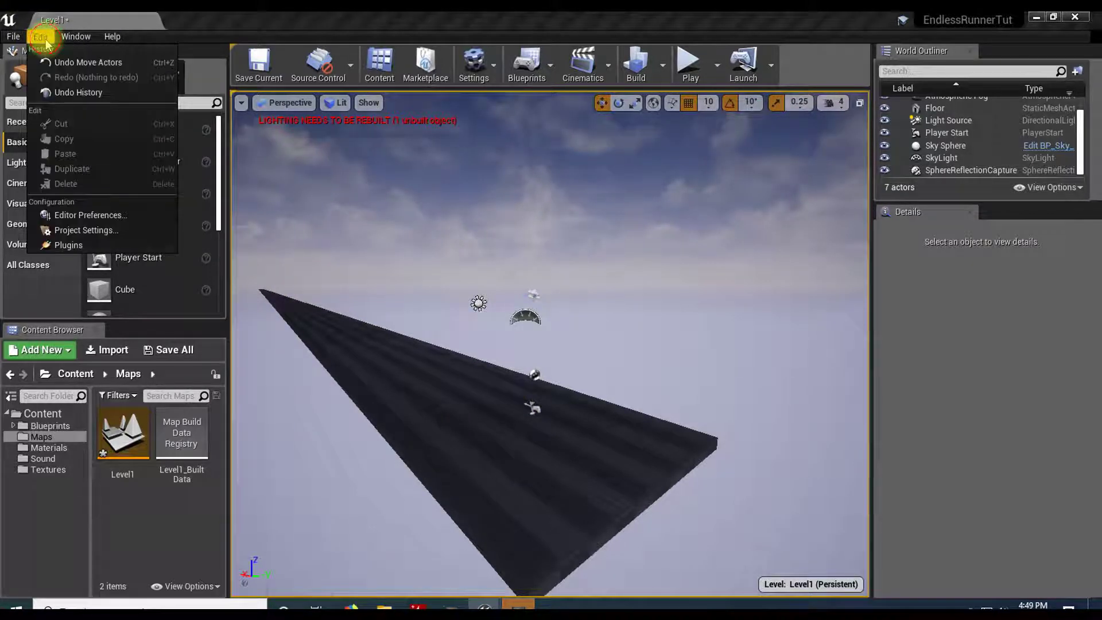
left_click(90, 232)
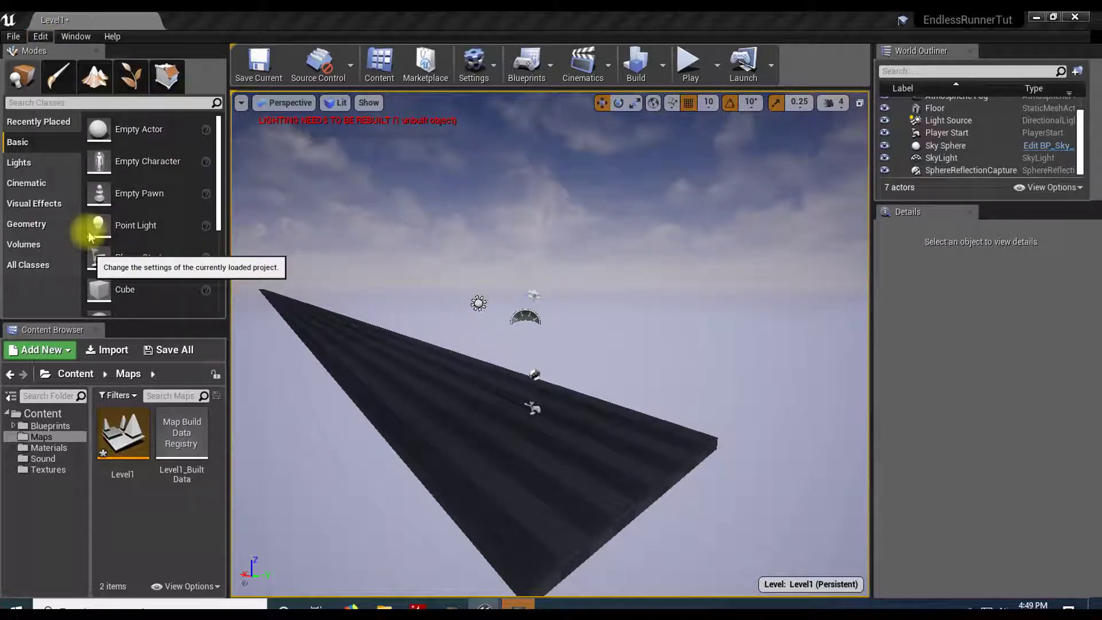
scroll(320, 297, "down", 8)
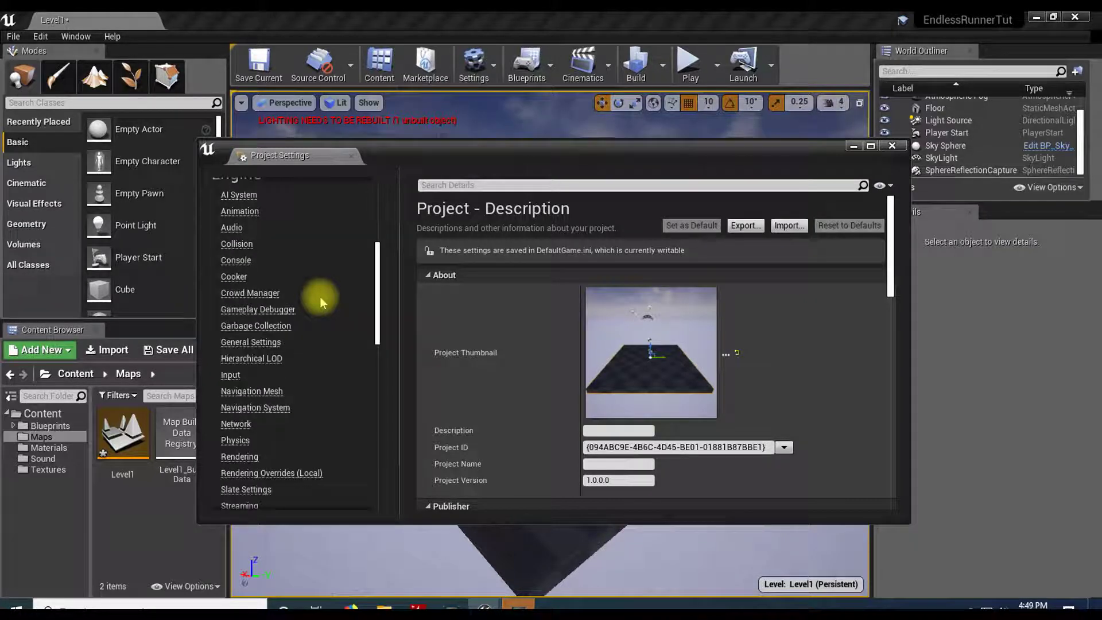
left_click(231, 378)
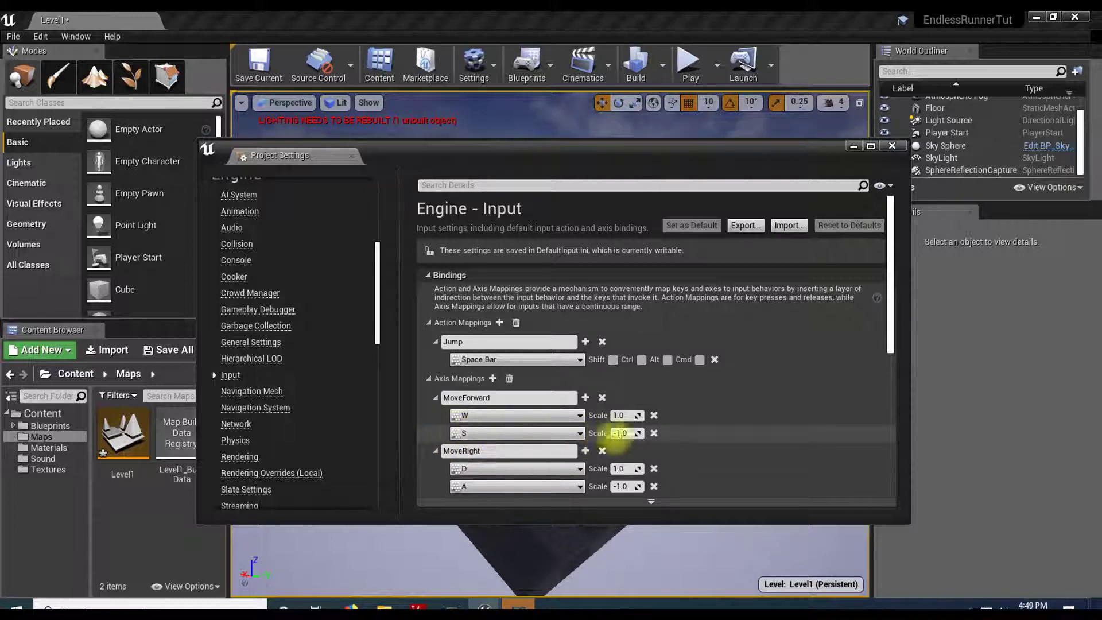
left_click(654, 433)
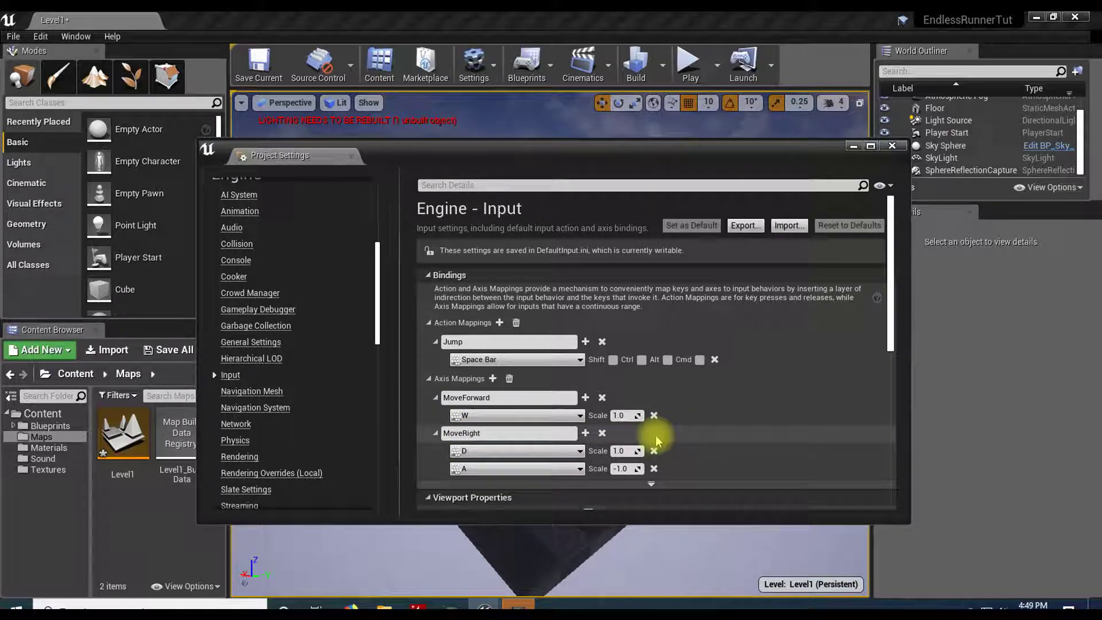
left_click(848, 145)
- Play-test the level with the cube moving forward along the floor, and inspect the floor around the Player Start
left_click(690, 62)
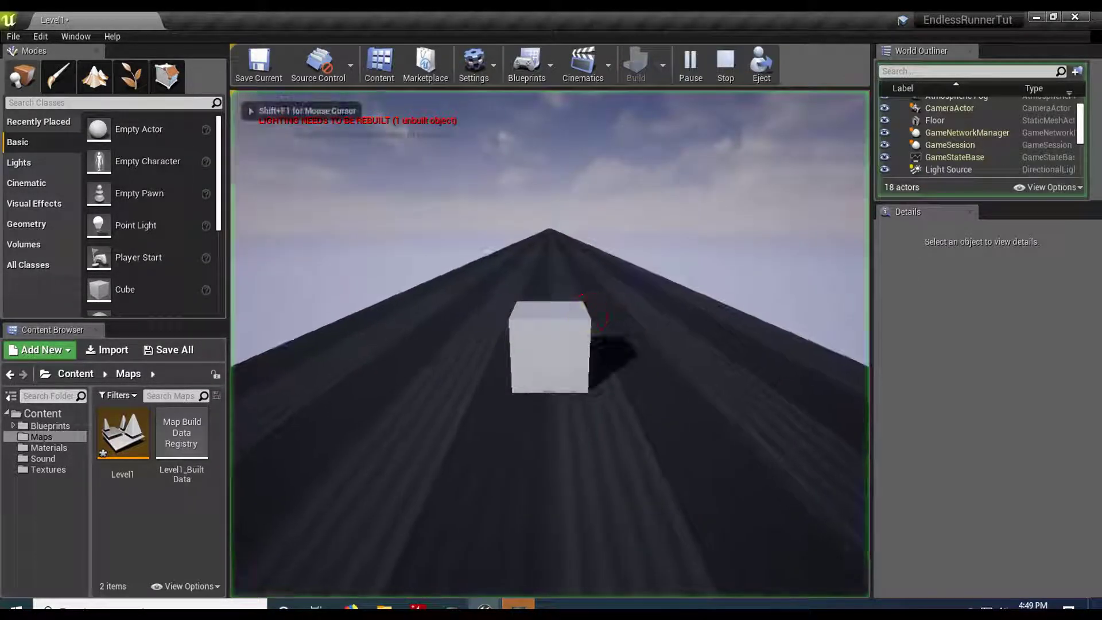
key("w")
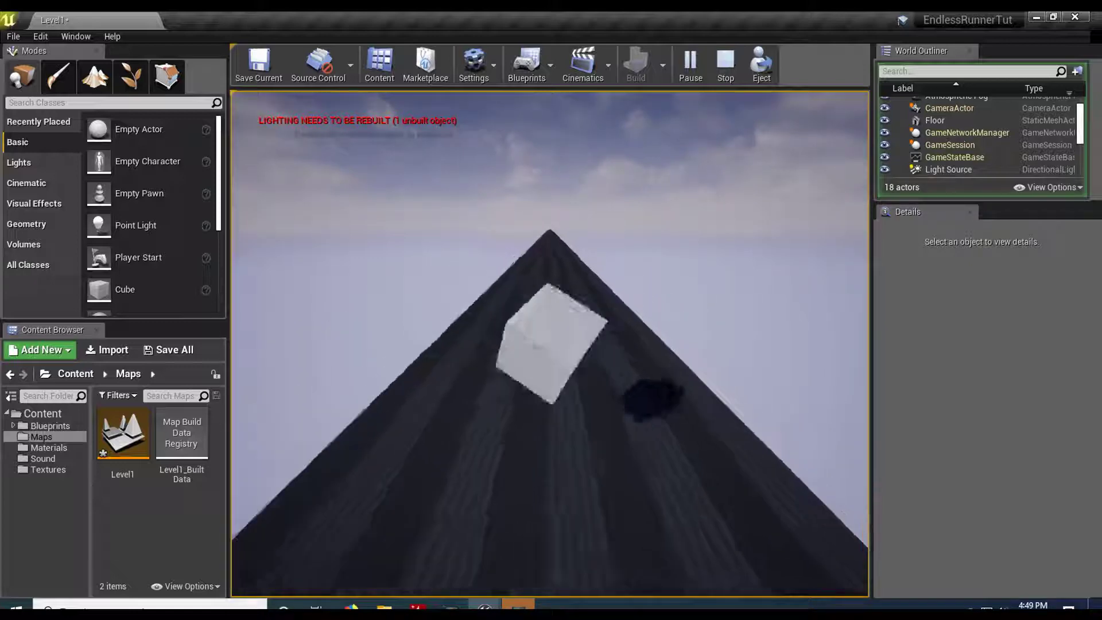
key("Escape")
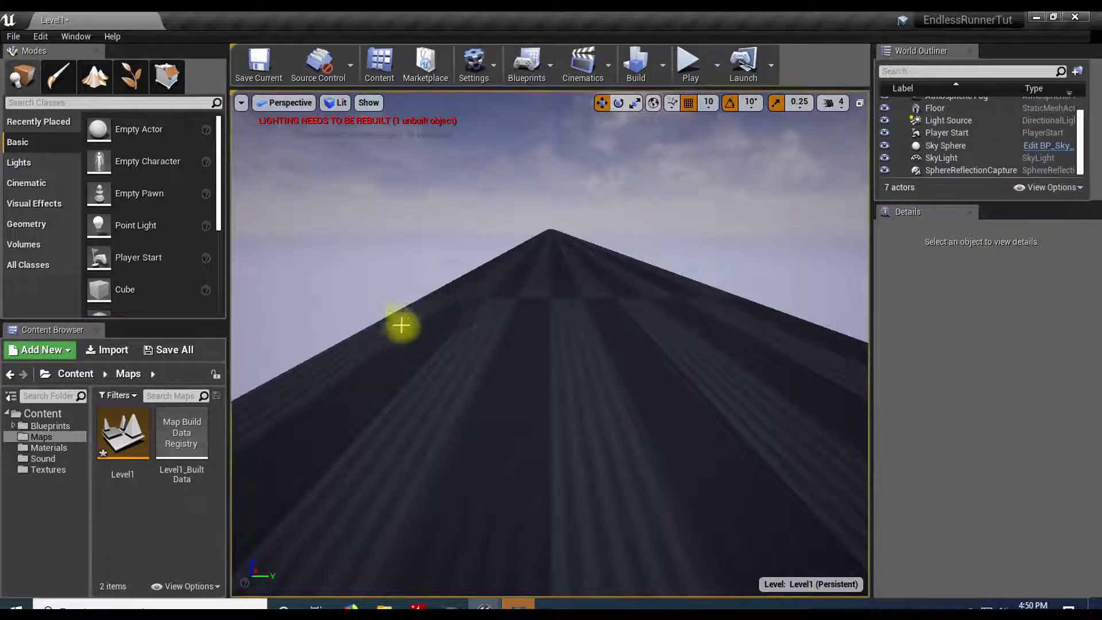
right_click_drag(555, 332, 258, 327)
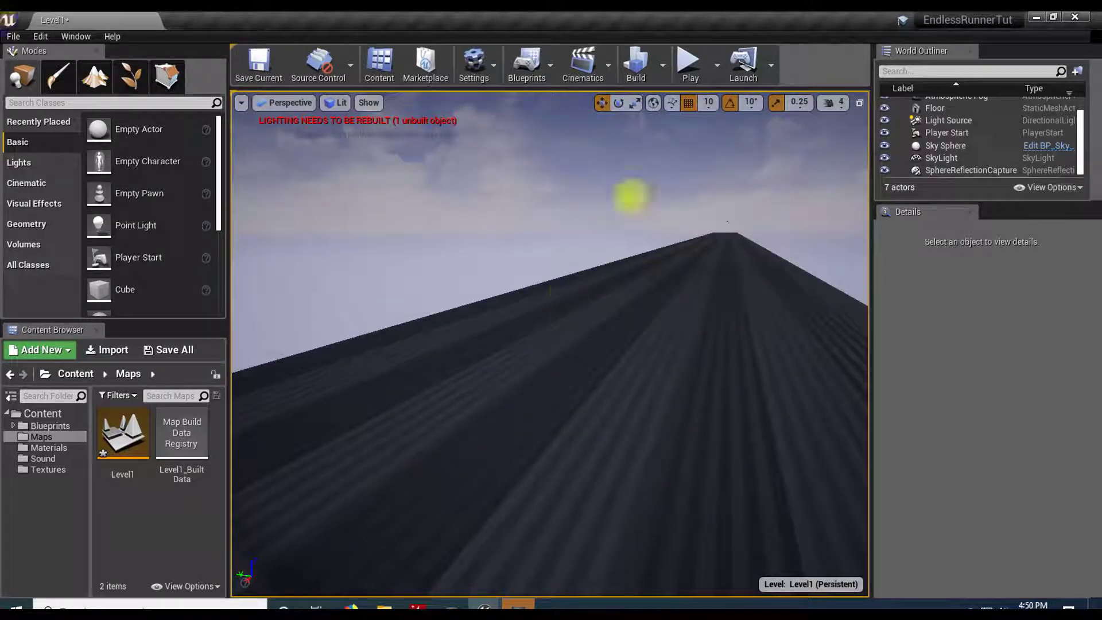
left_click(690, 64)
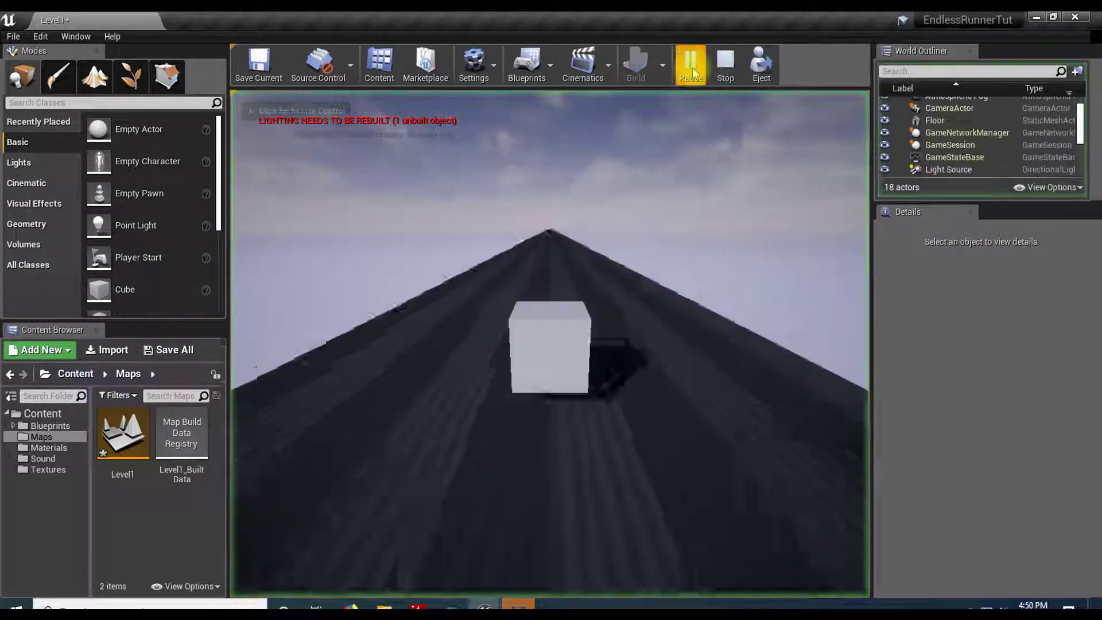
left_click(725, 65)
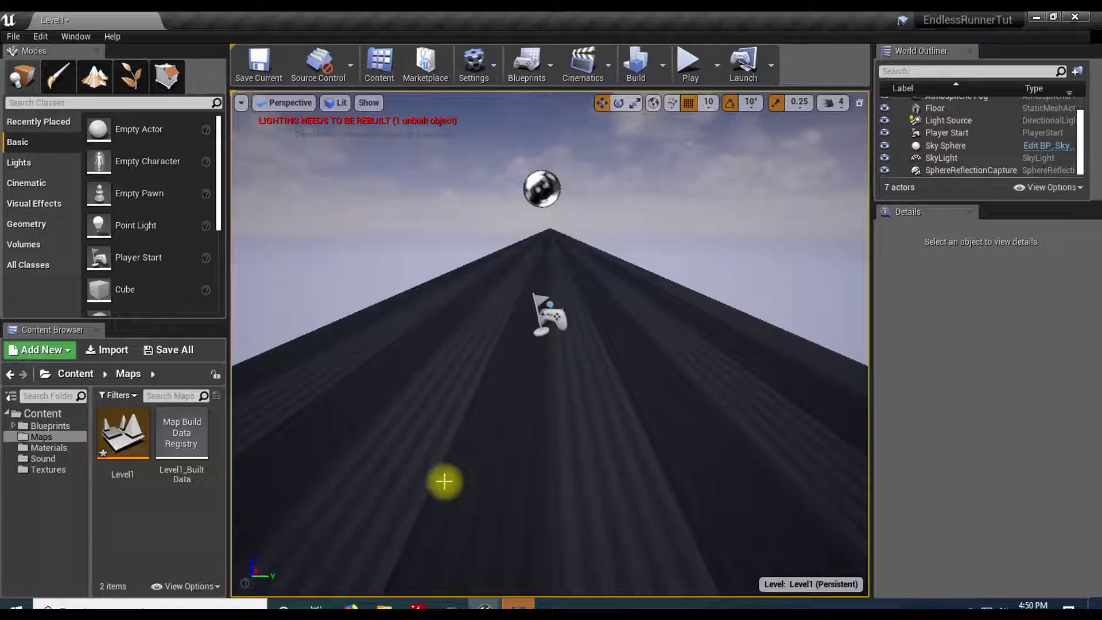
right_click_drag(443, 480, 462, 458)
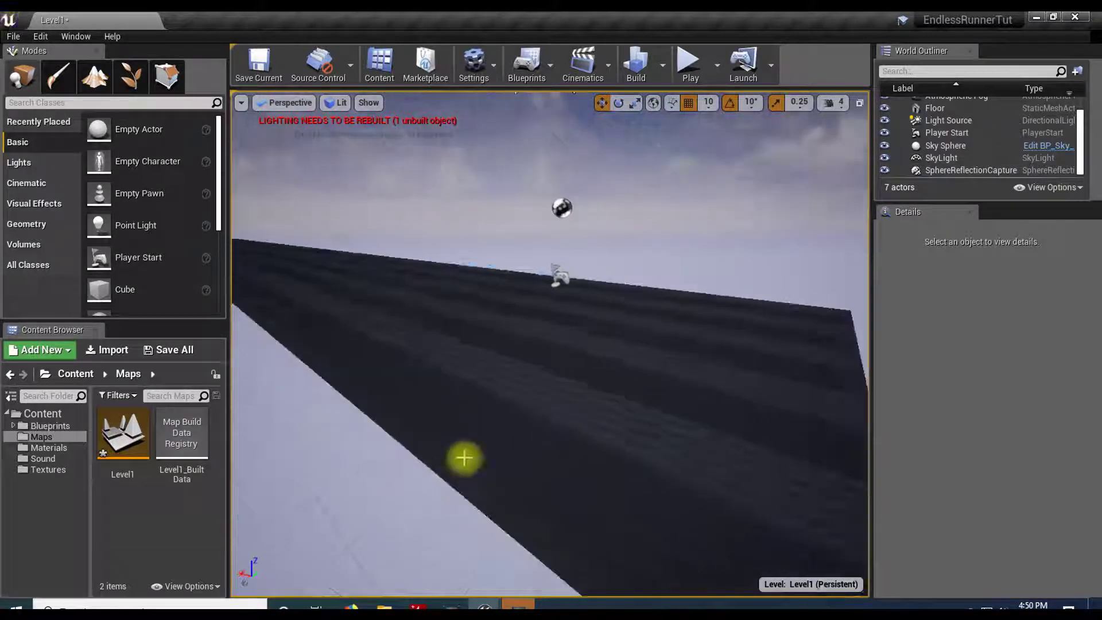
mouse_move(467, 361)
right_mouse_down()
mouse_move(442, 363)
mouse_move(464, 357)
right_mouse_up()
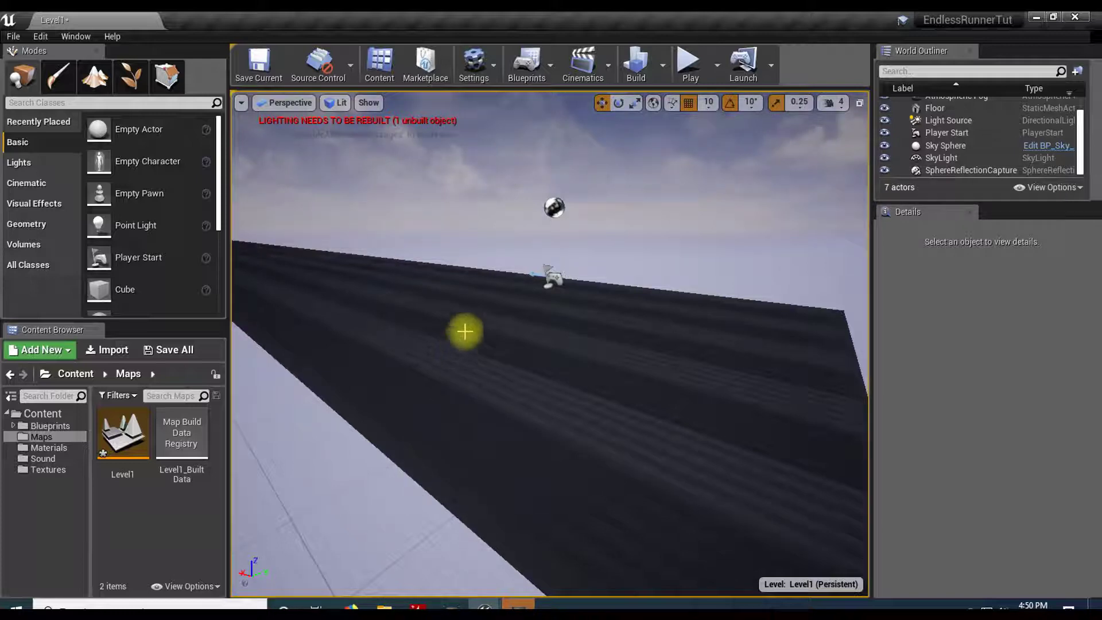
- Create a new material named Ground in the Materials folder
left_click(49, 448)
right_click(143, 435)
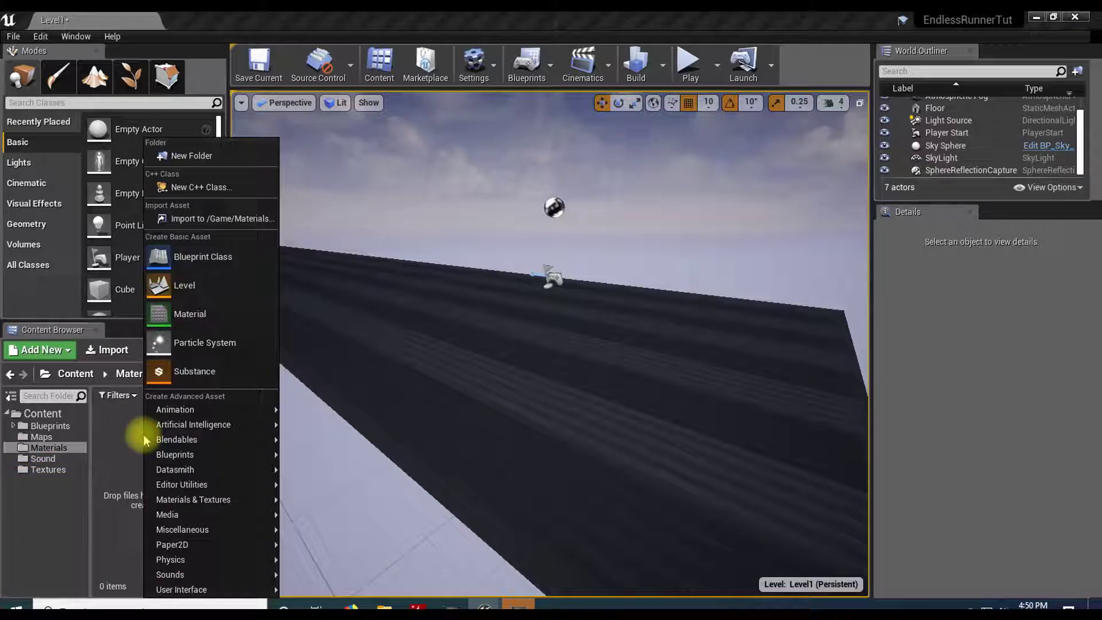
left_click(206, 319)
type("Ground")
key("Return")
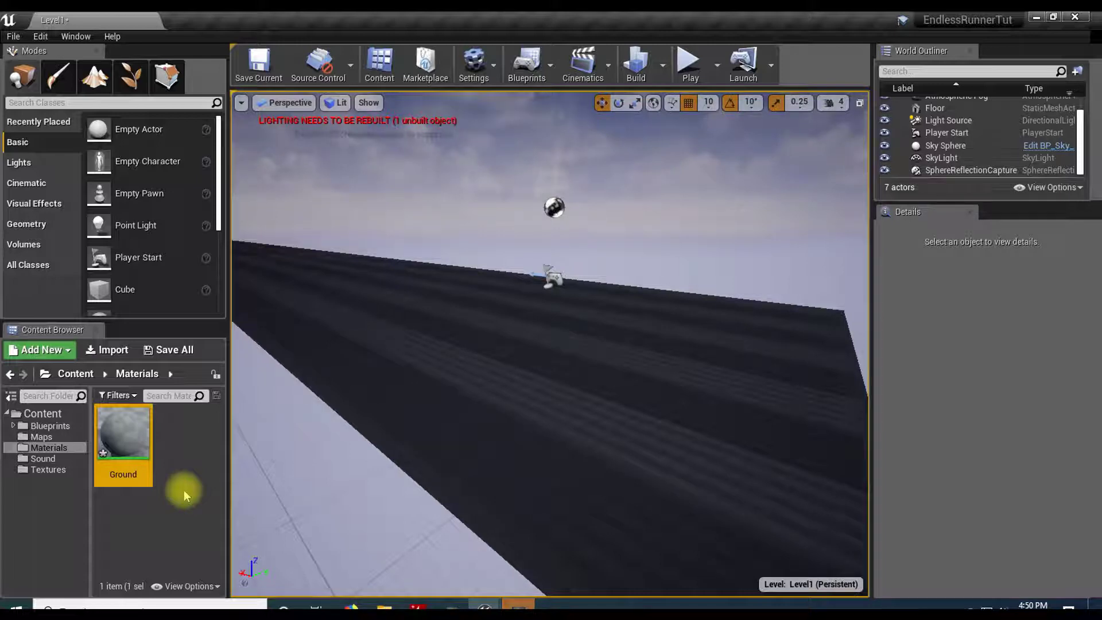
- Open the Ground material and add a VectorParameter node named Color to its graph
double_click(126, 433)
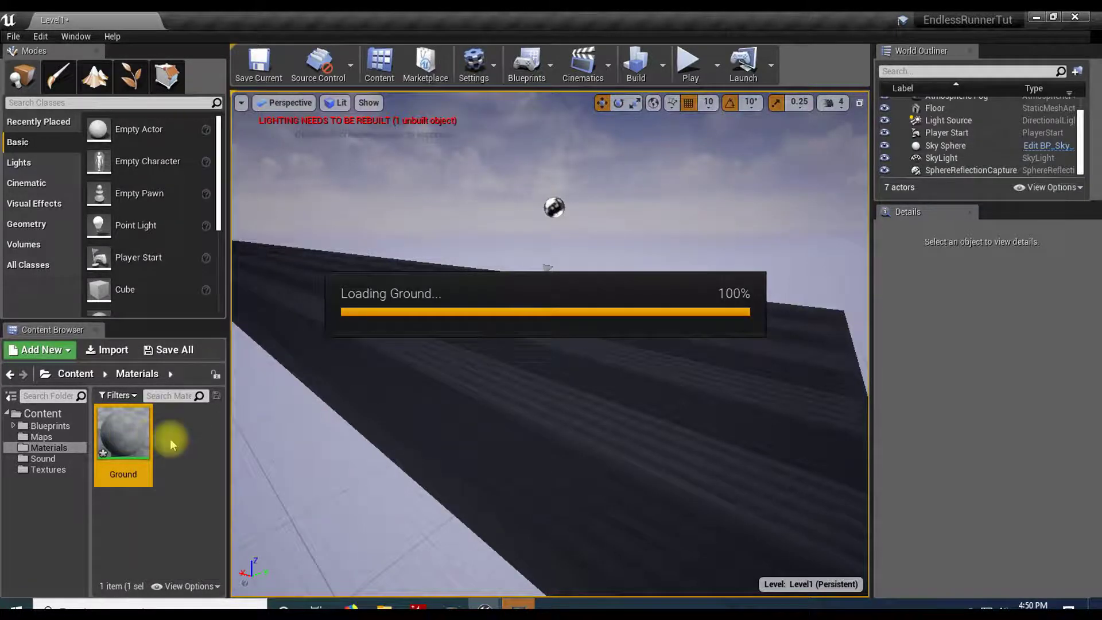
right_click_drag(351, 271, 429, 260)
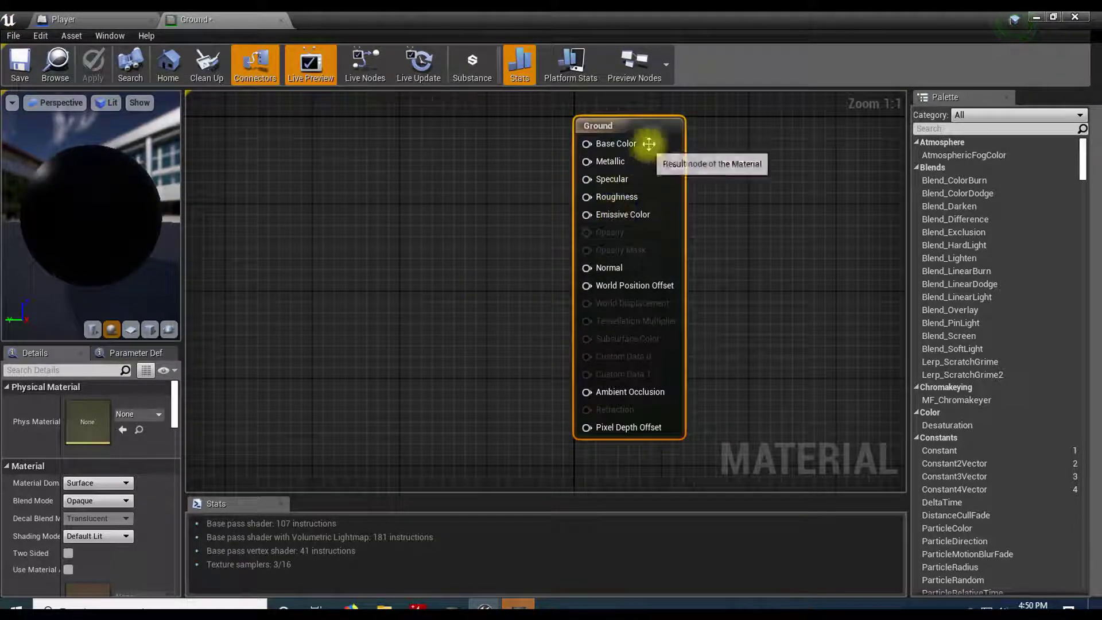
right_click(484, 214)
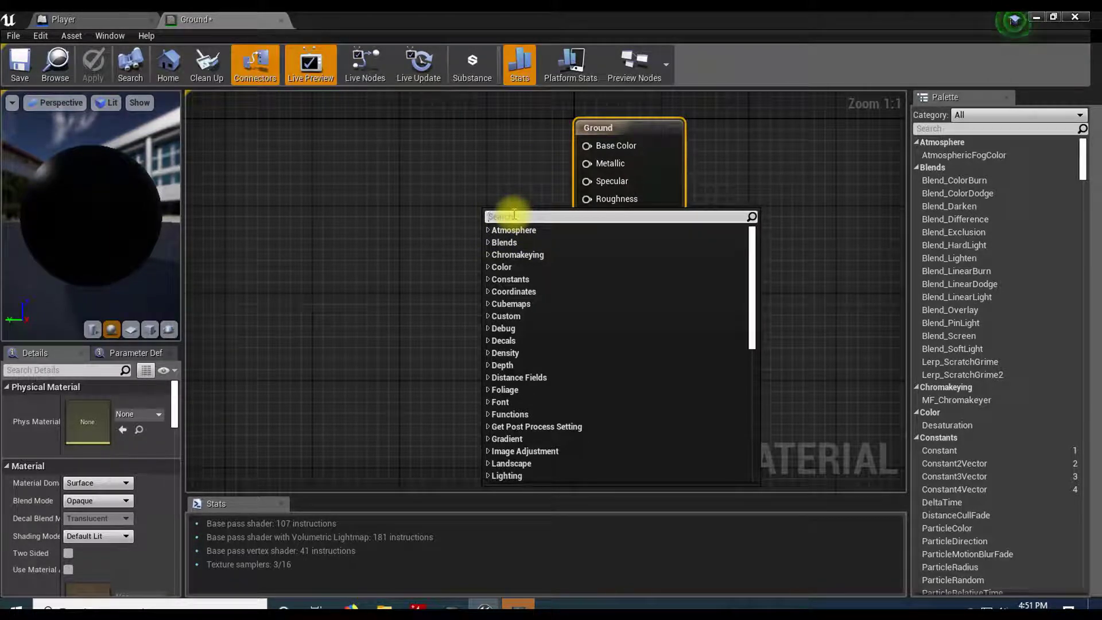
type("vector")
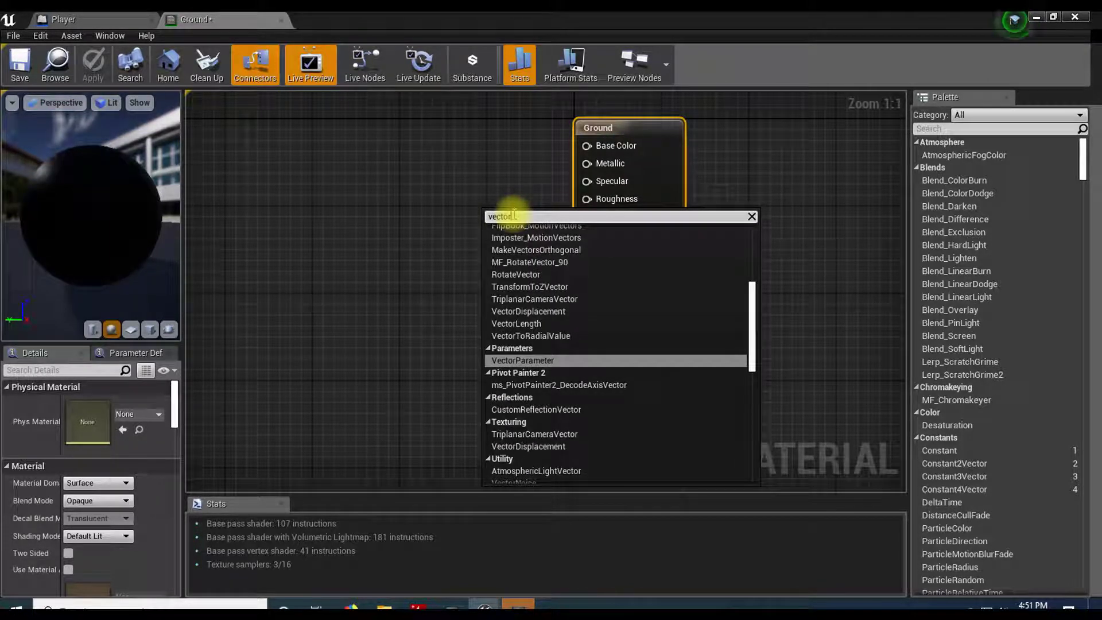
type("p")
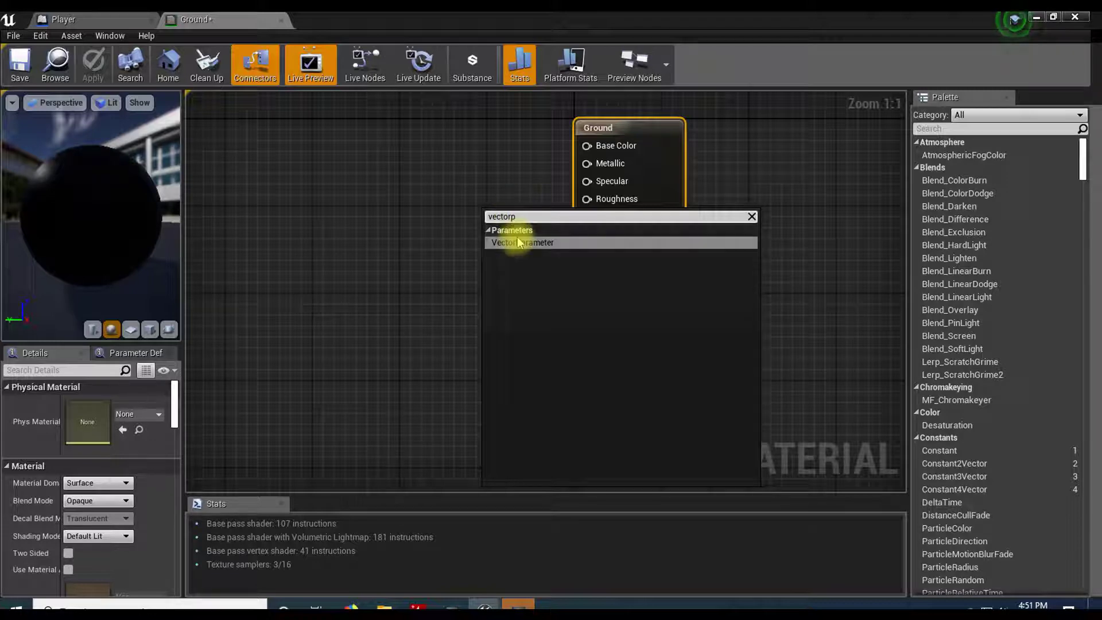
left_click(522, 243)
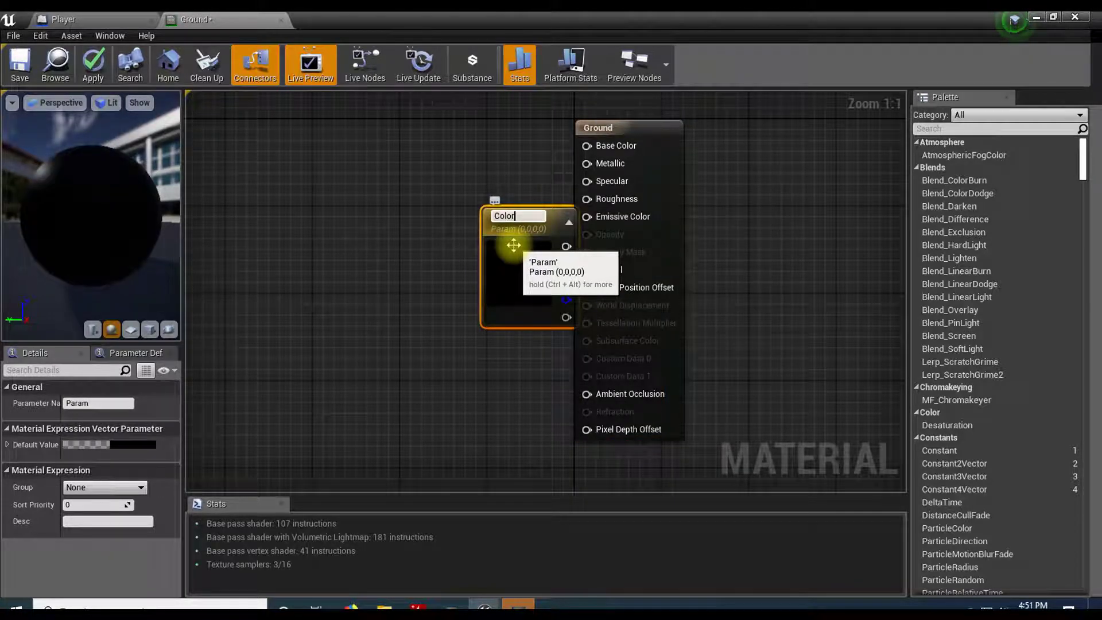
key("Return")
- Place the Color node clear of the Ground result node and connect its output to Base Color
left_click_drag(522, 227, 352, 140)
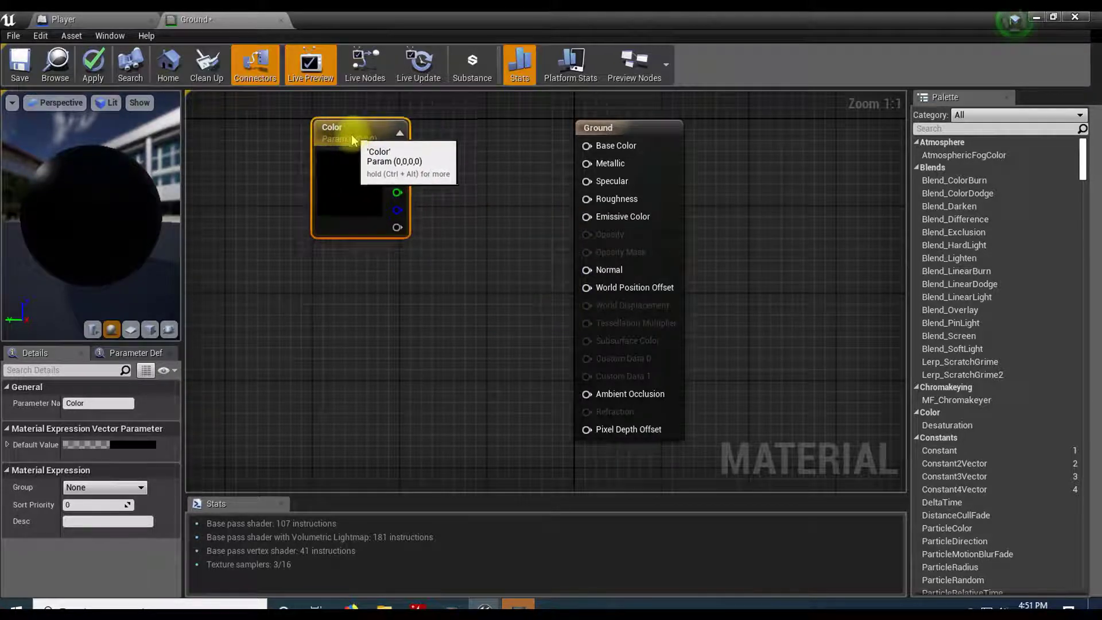
right_click_drag(440, 211, 420, 248)
left_click_drag(374, 195, 567, 183)
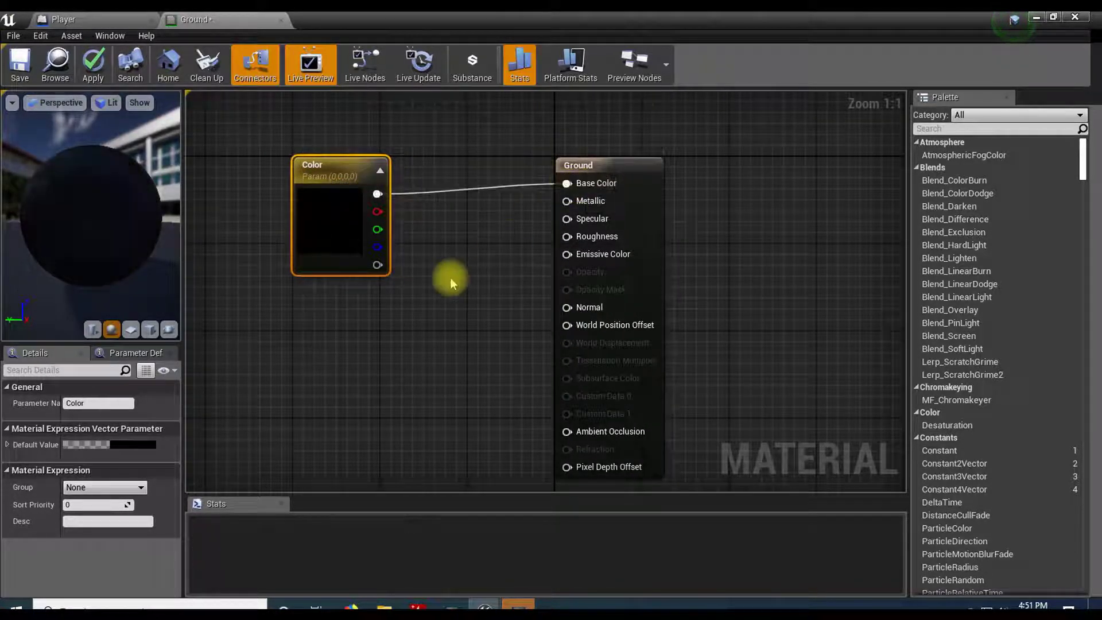
- Try to give the Color parameter a green default and apply the material
double_click(330, 229)
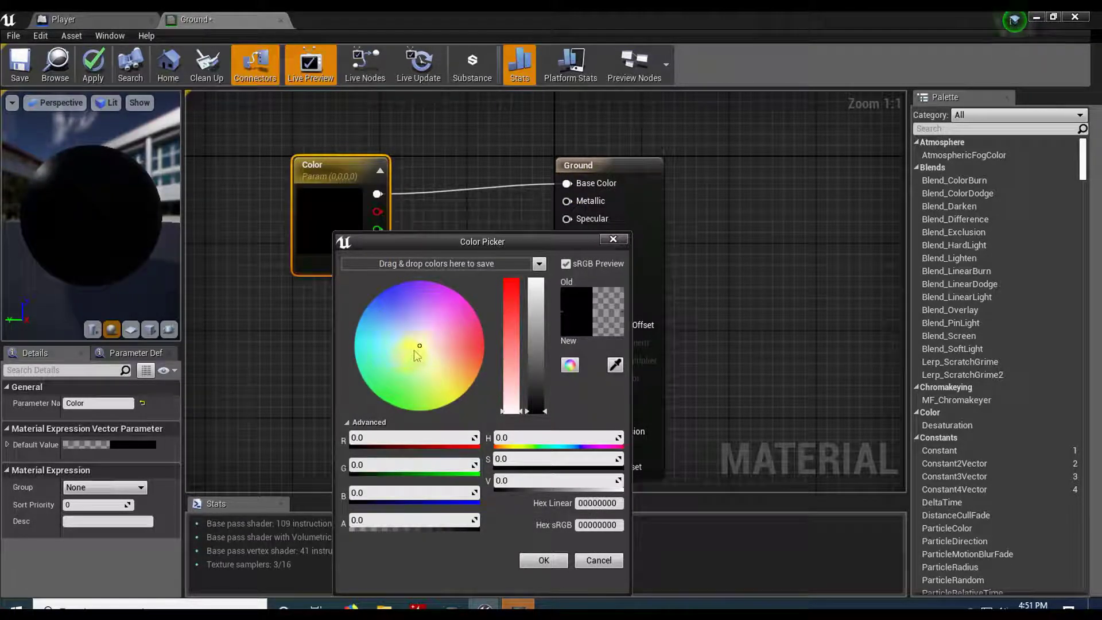
left_click_drag(409, 368, 406, 370)
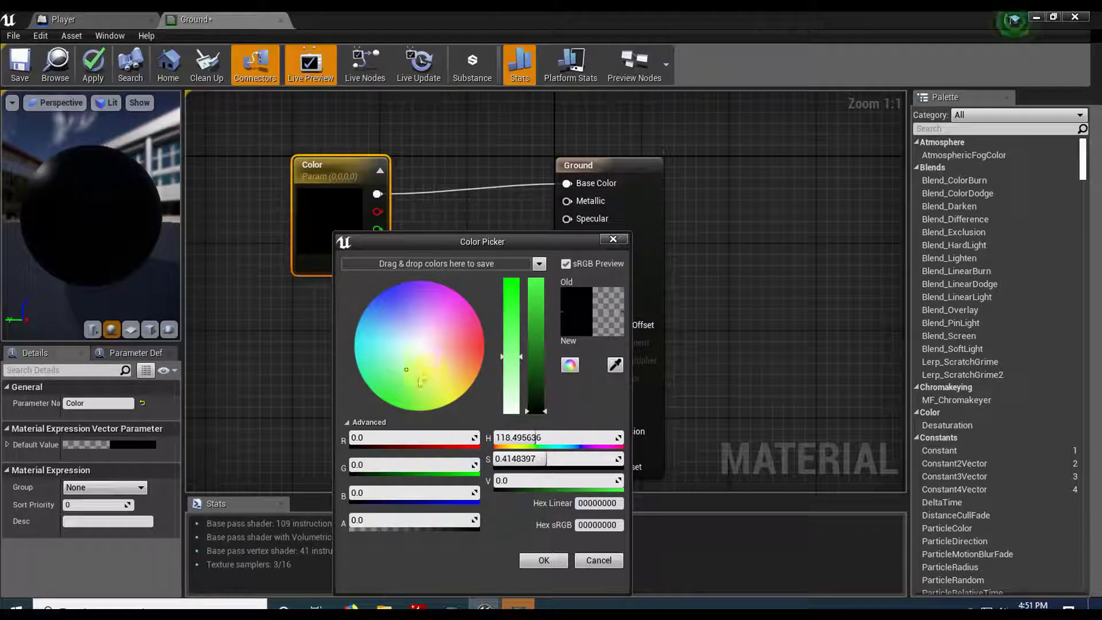
left_click(544, 561)
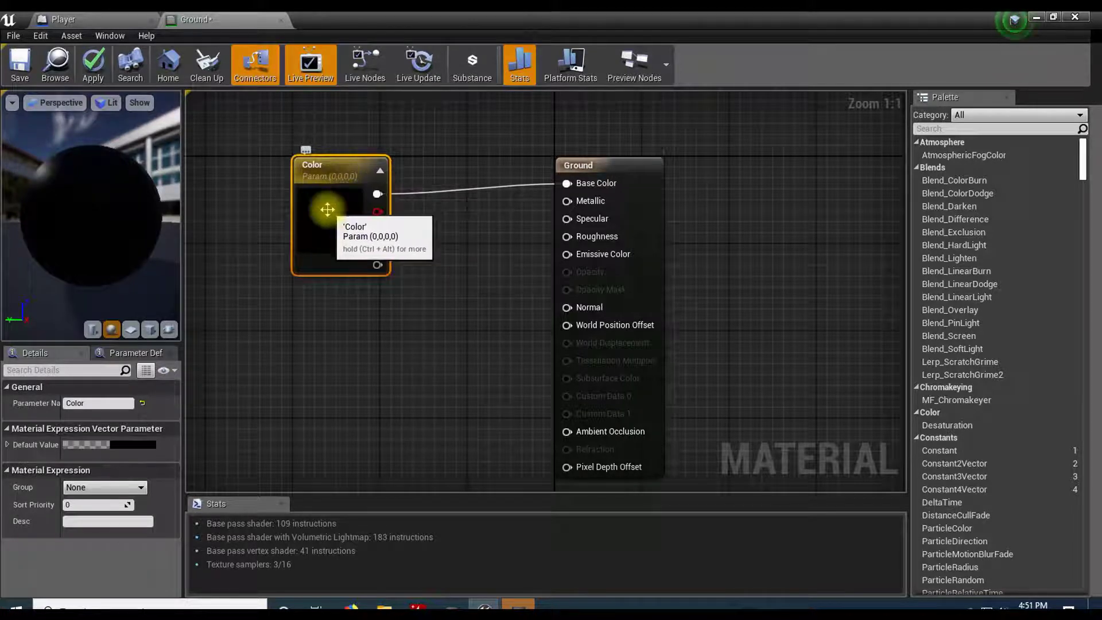
double_click(326, 209)
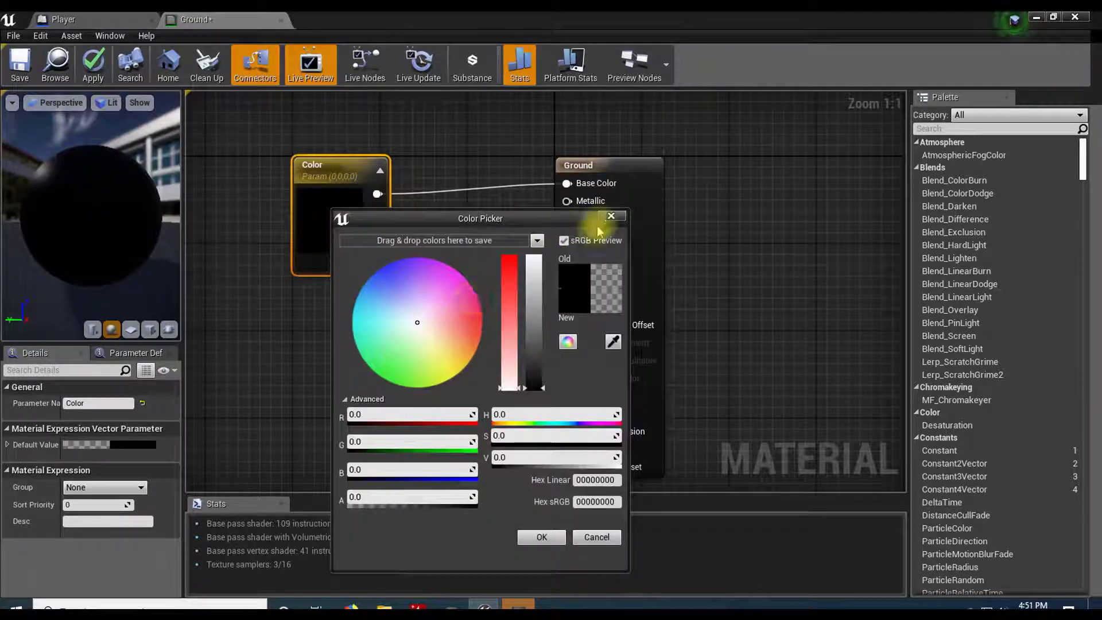
left_click(608, 218)
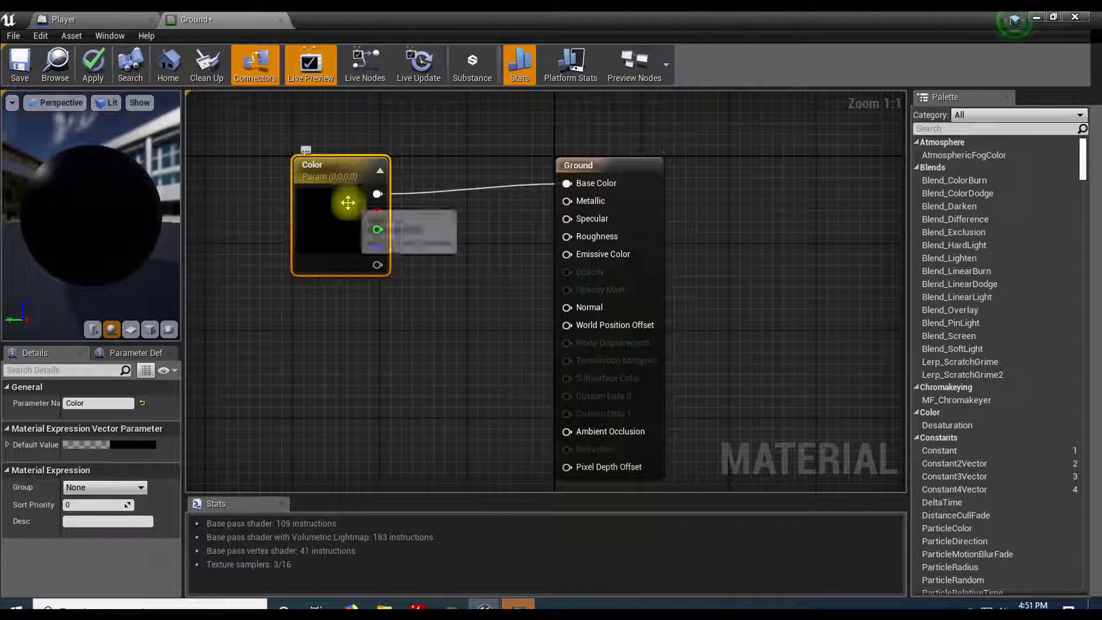
left_click(97, 72)
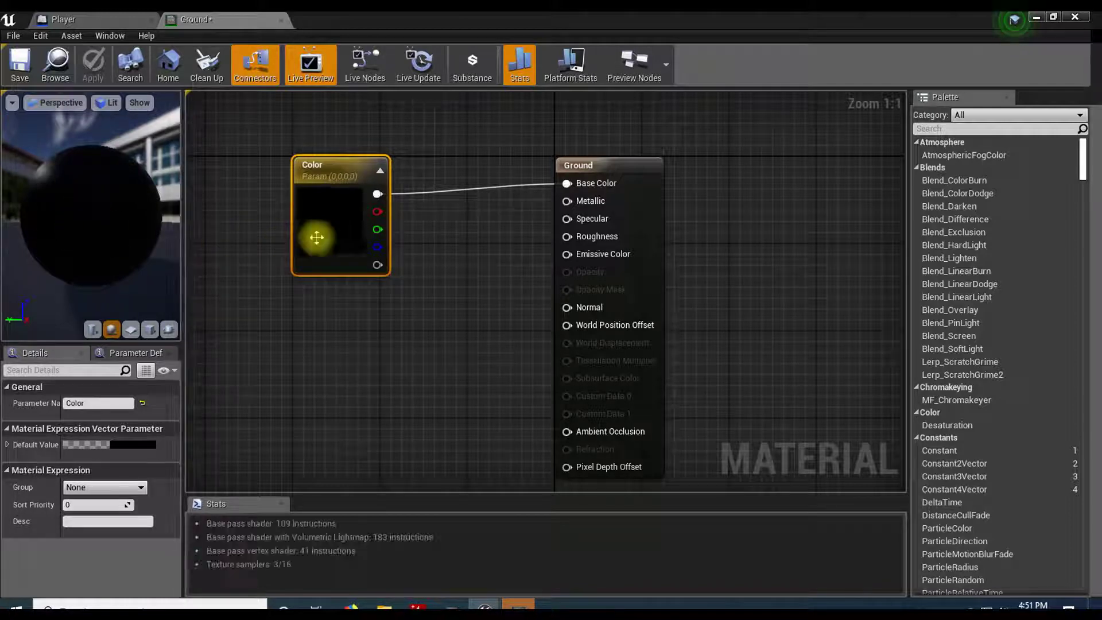
- Set the Color parameter's default to a green of about R 0.20, G 0.45, B 0.18 and apply the material
double_click(317, 237)
left_click(397, 365)
left_click(398, 366)
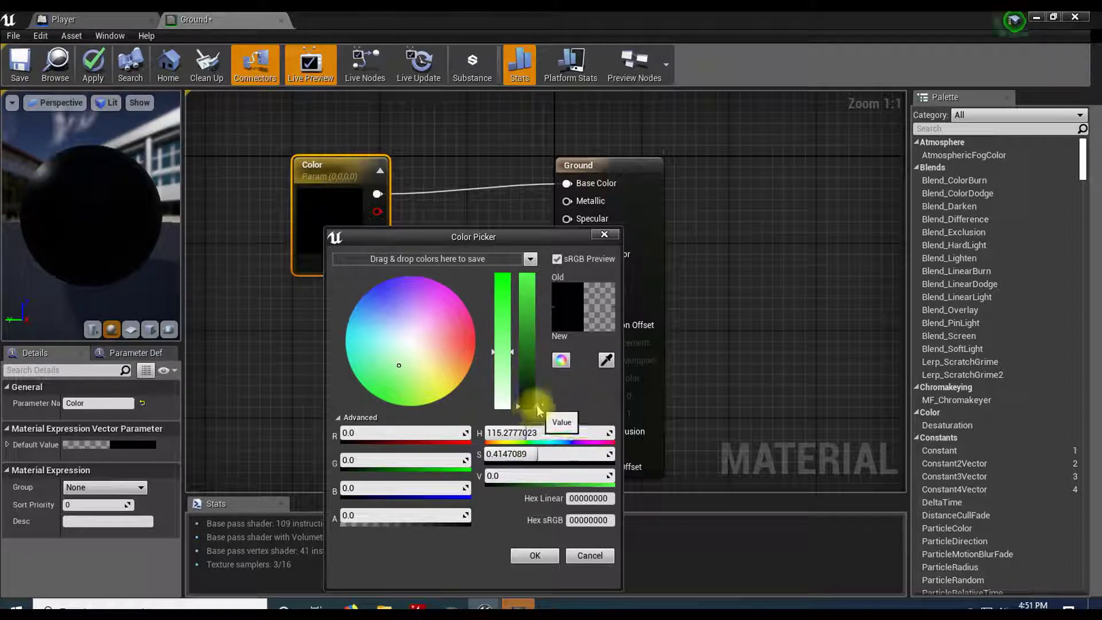
mouse_move(537, 409)
left_mouse_down()
mouse_move(544, 282)
mouse_move(537, 307)
left_mouse_up()
left_click_drag(514, 360, 515, 327)
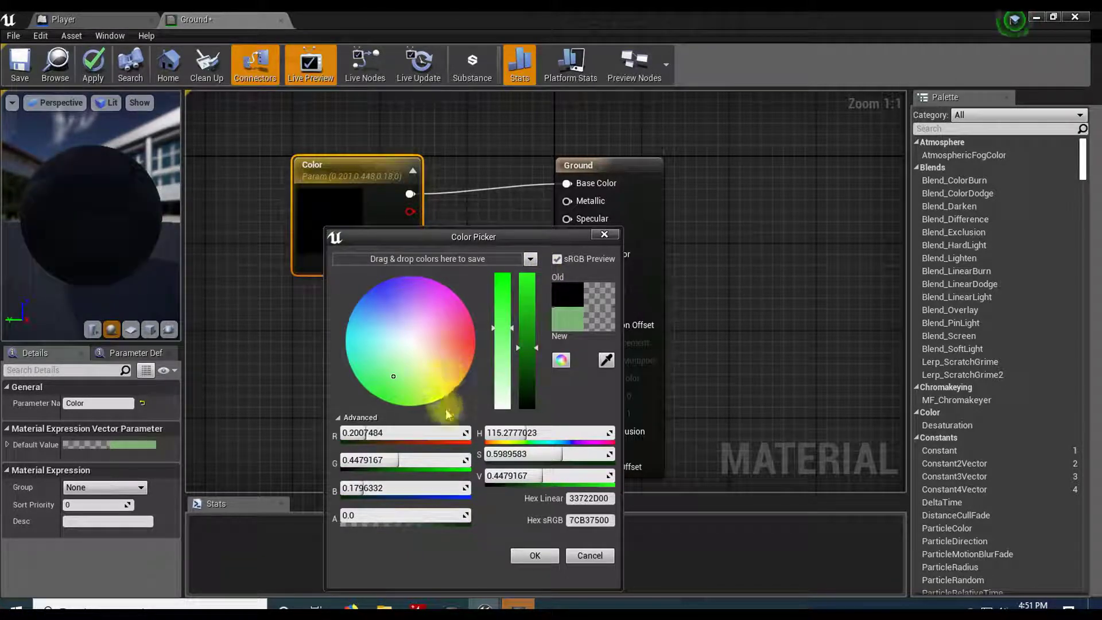
left_click(535, 556)
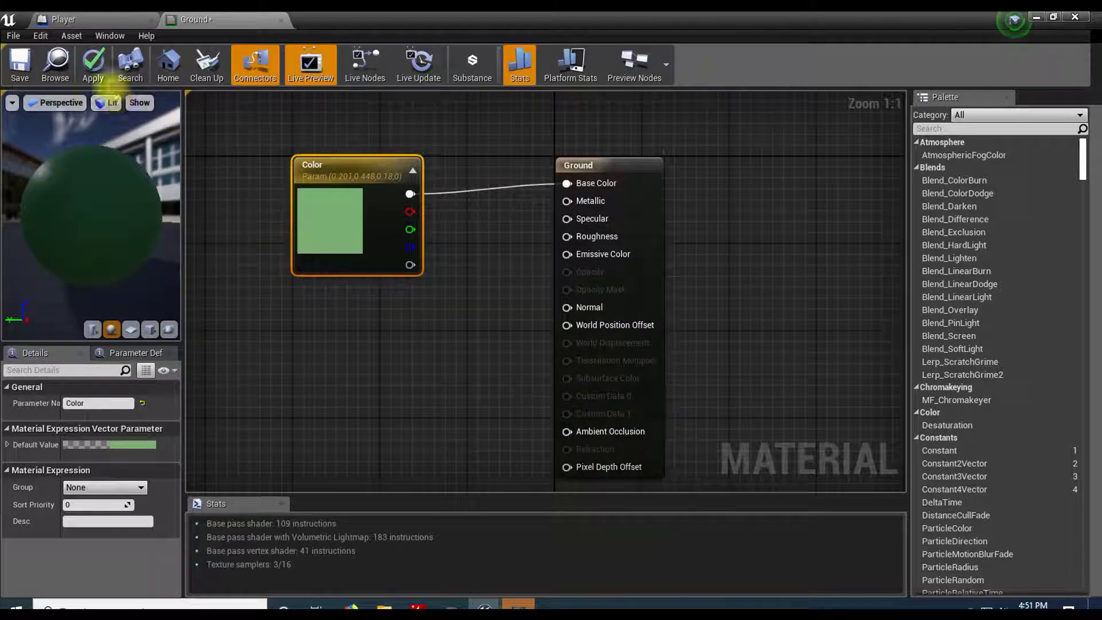
left_click(101, 73)
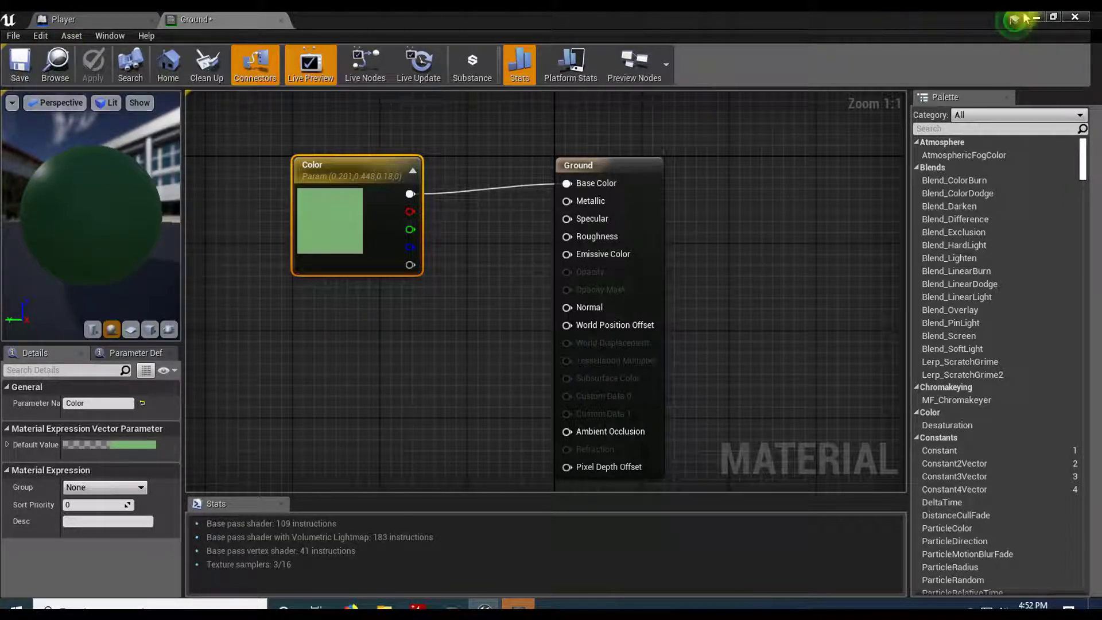
- Return to the level, assign the Ground material to the floor and play-test the level
left_click(1036, 18)
left_click_drag(122, 440, 428, 338)
right_click_drag(414, 357, 380, 357)
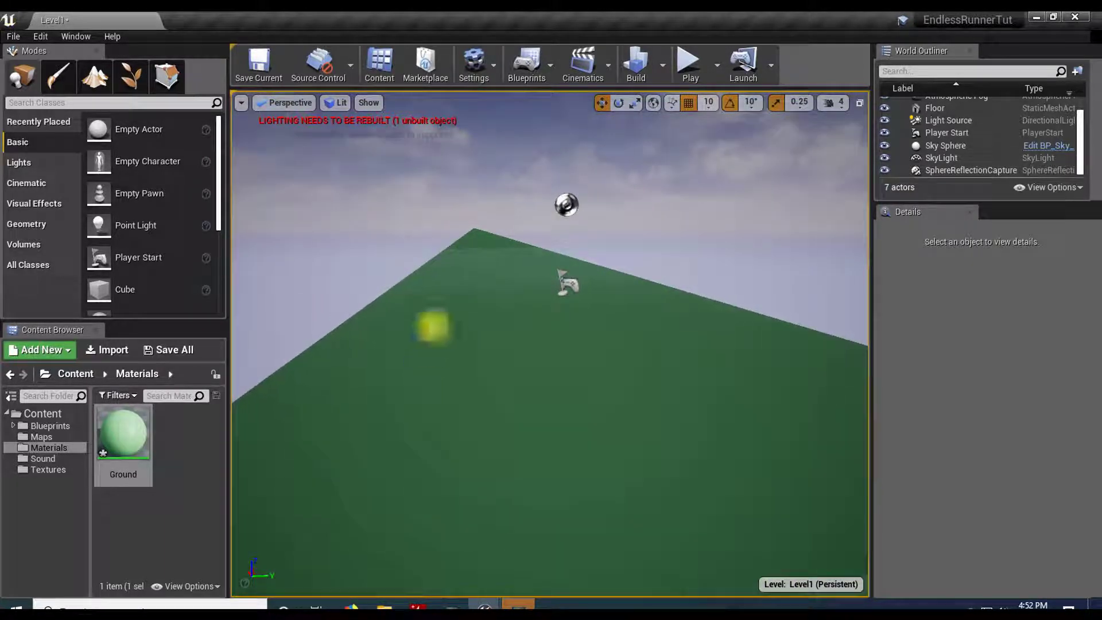
left_click(689, 66)
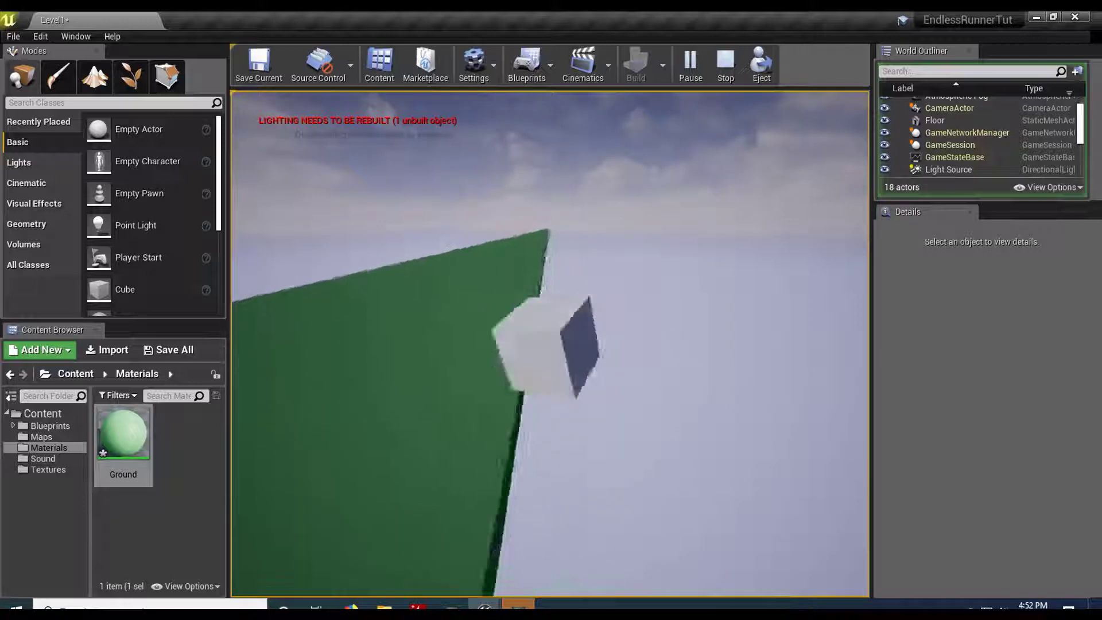
- End the running play-test, then play-test the level once more and stop it
key("Escape")
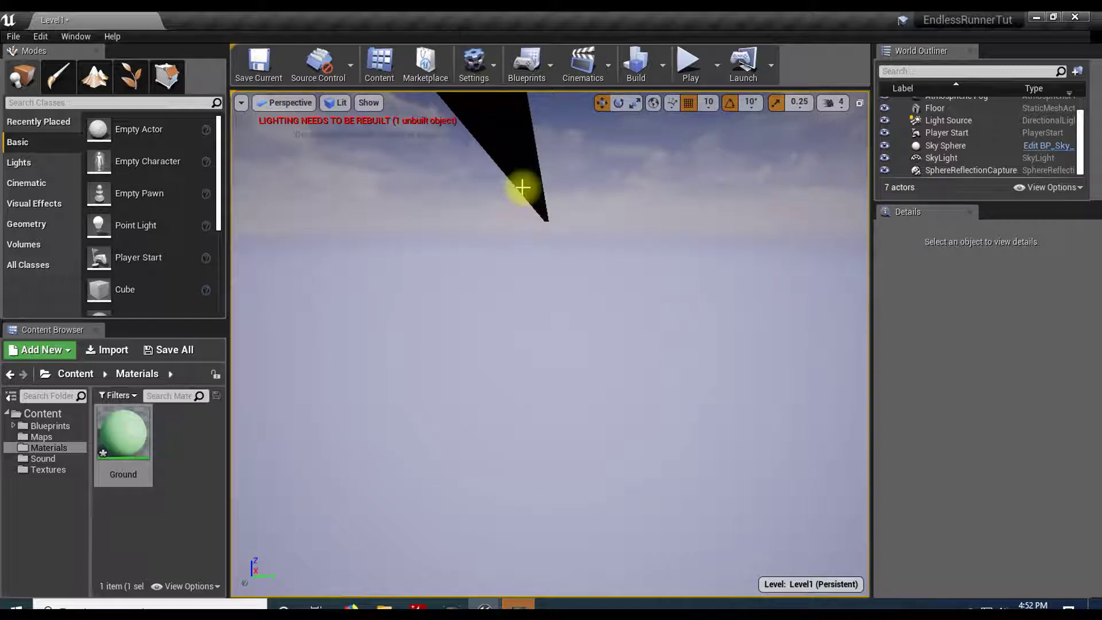
left_click(687, 64)
left_click(726, 62)
left_click_drag(527, 297, 537, 339)
- Create an Actor Blueprint Class named Ramp in the Blueprints/Items folder
left_click(50, 426)
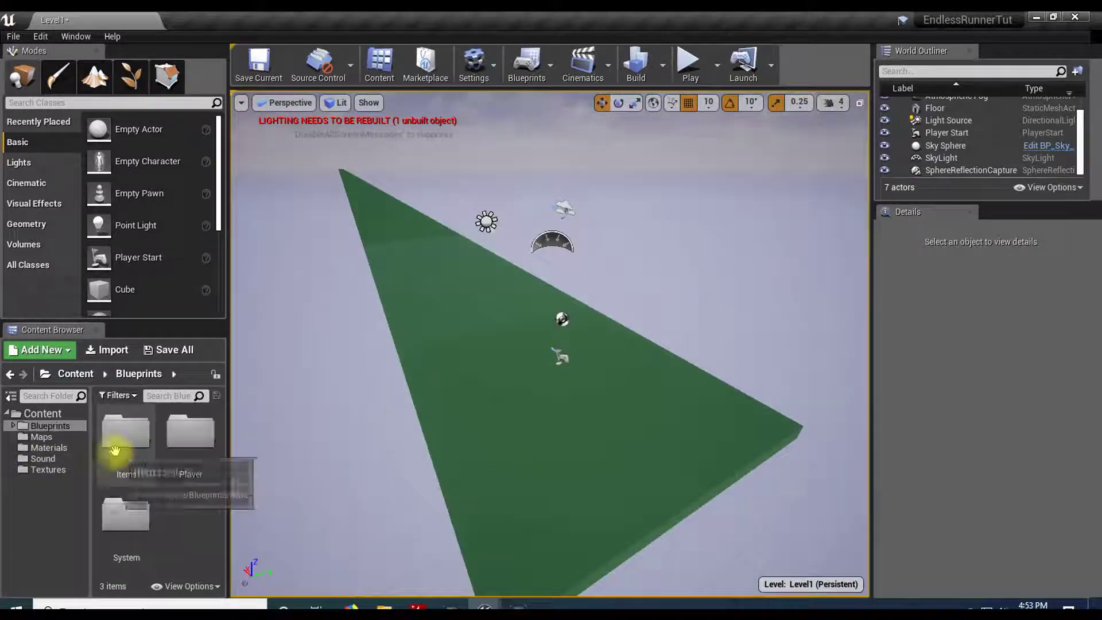
left_click(136, 439)
double_click(136, 439)
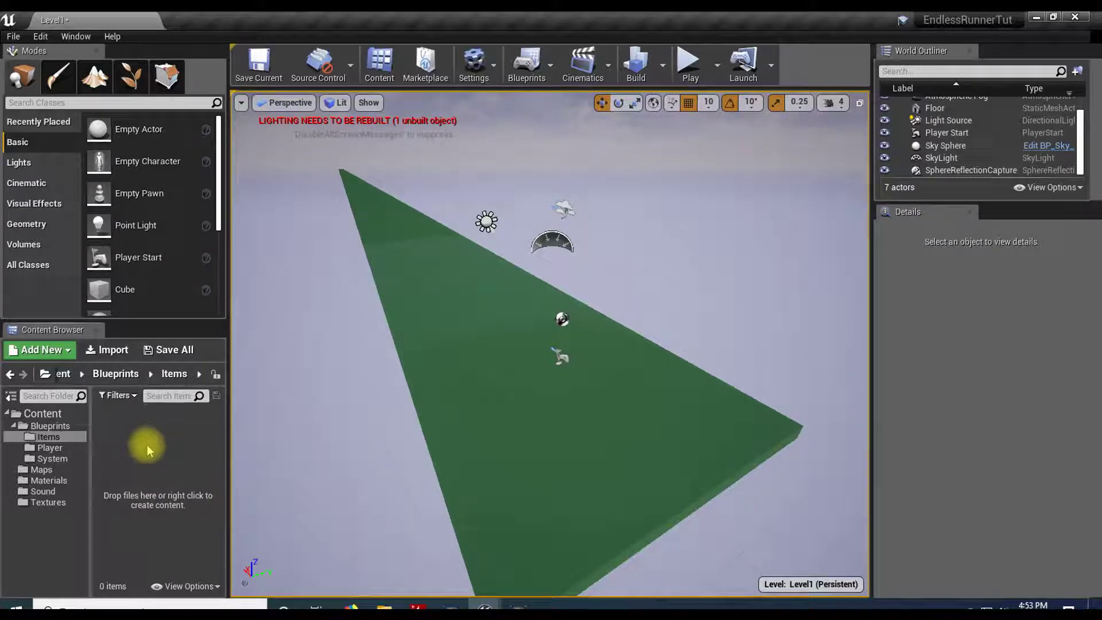
right_click(148, 446)
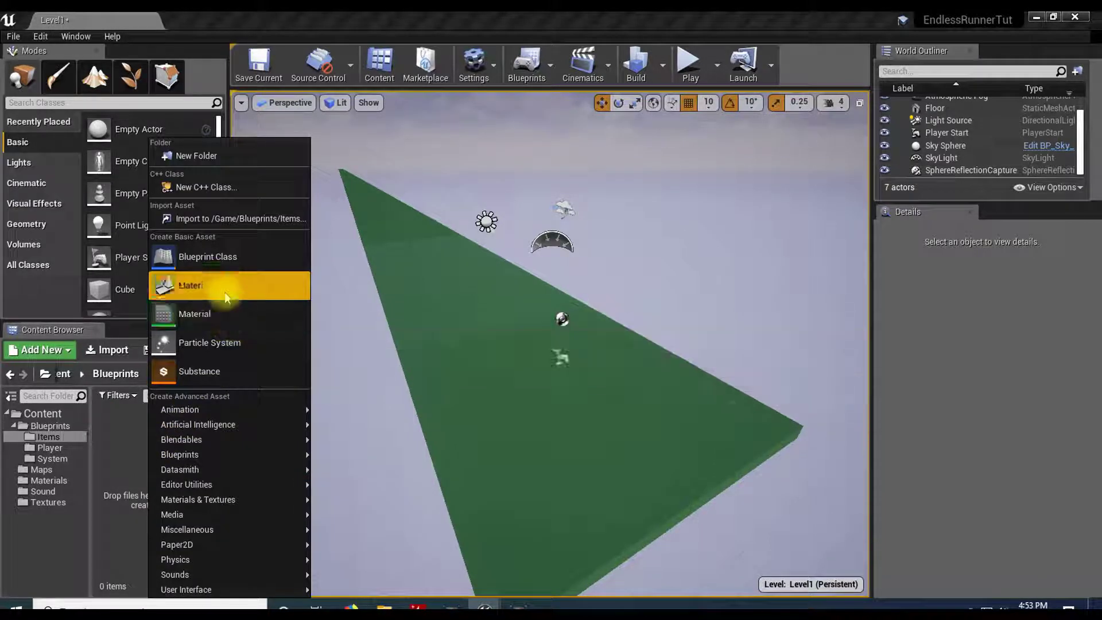
left_click(229, 264)
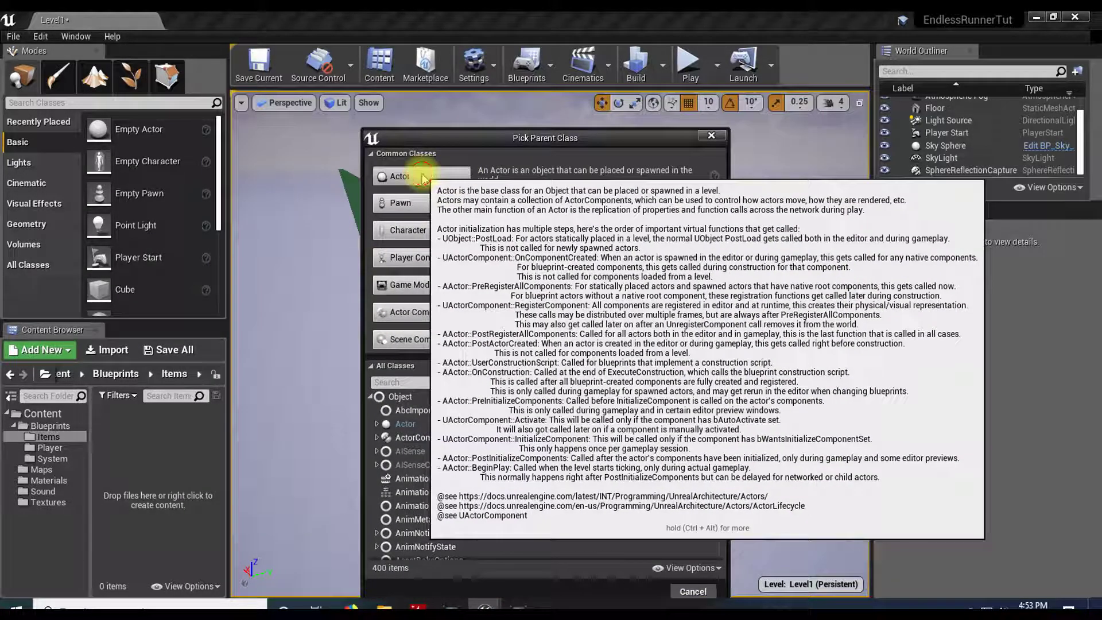
left_click(422, 175)
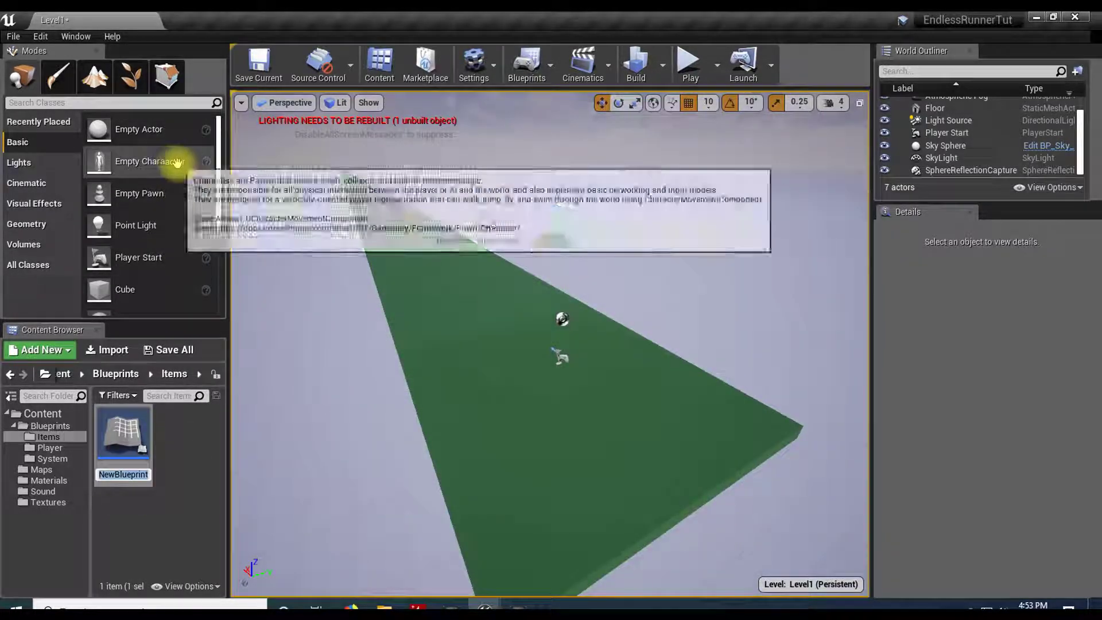
scroll(190, 184, "down", 2)
scroll(194, 189, "down", 2)
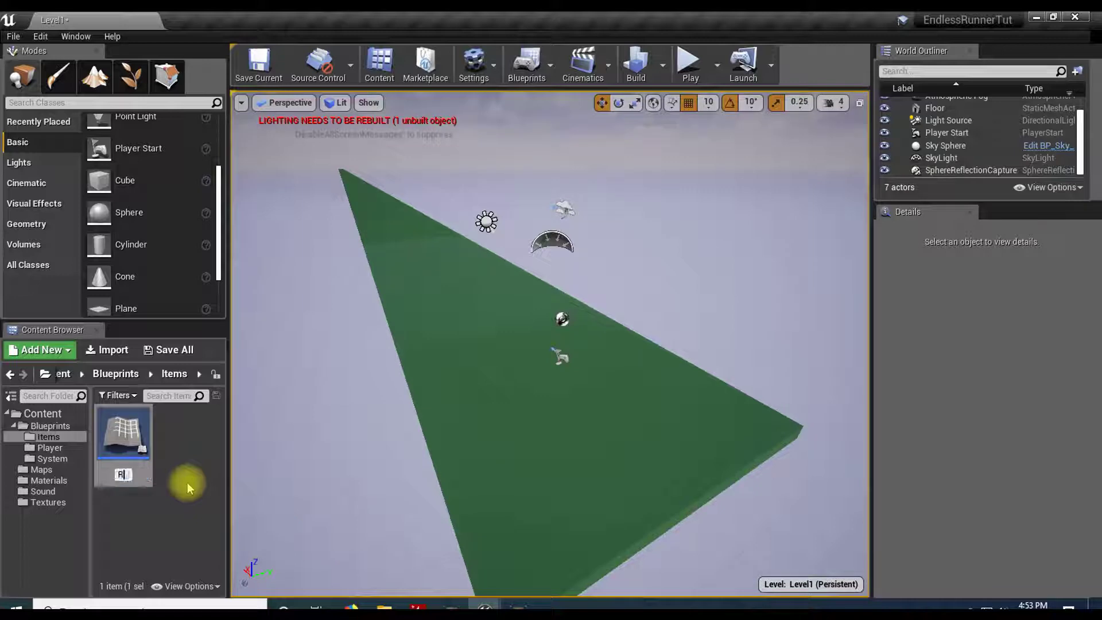
key("Return")
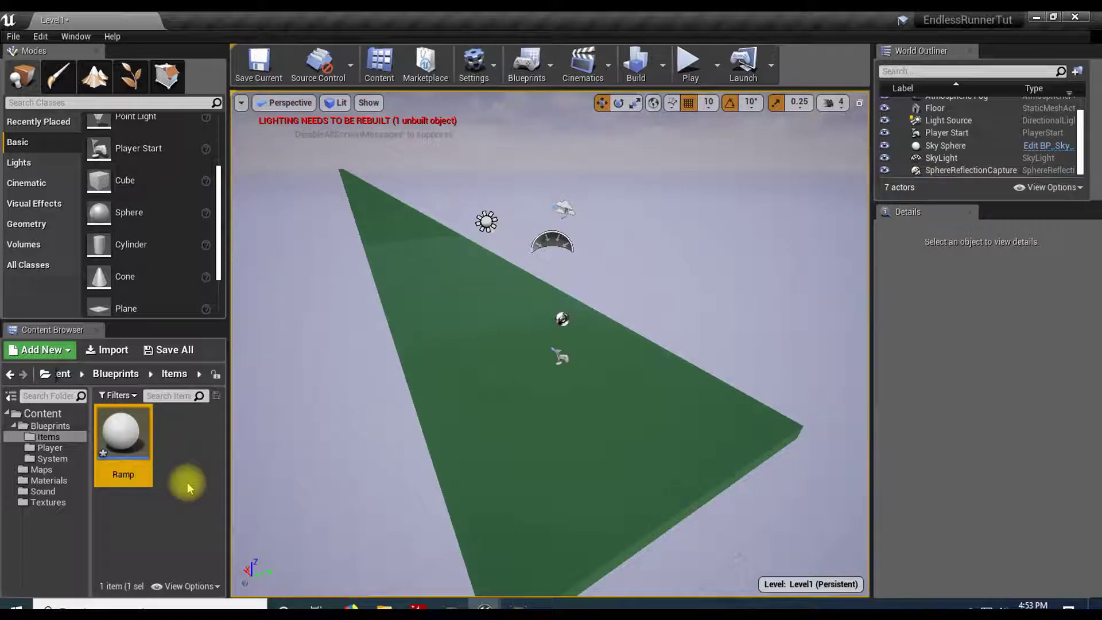
- Open the Ramp blueprint, look through the available components for a ramp shape, and return to the level
double_click(121, 433)
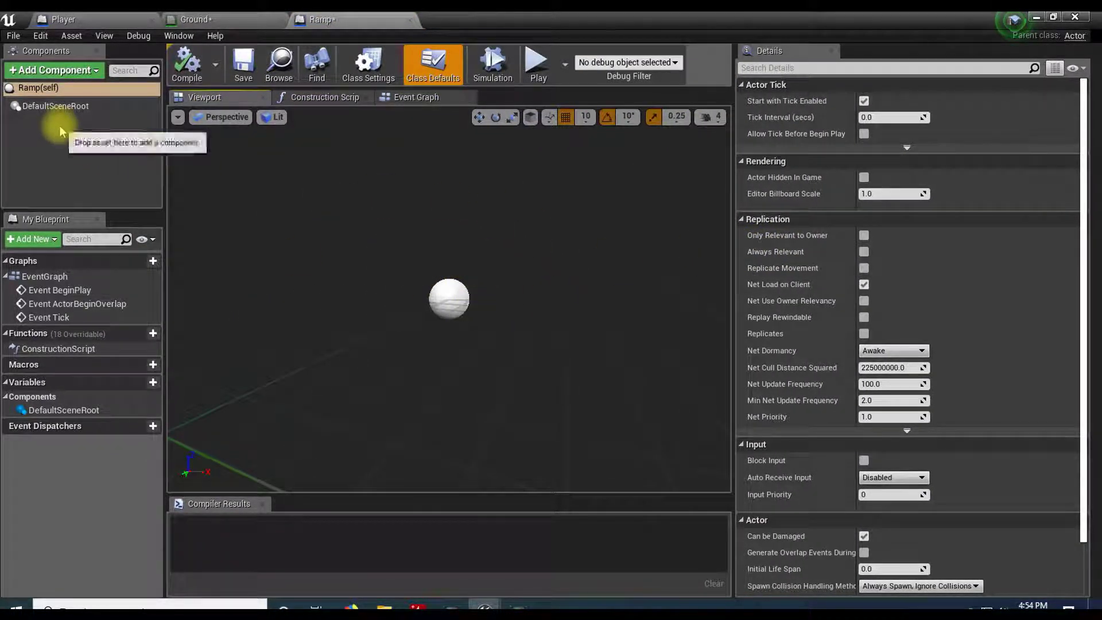
left_click(38, 71)
scroll(129, 216, "down", 3)
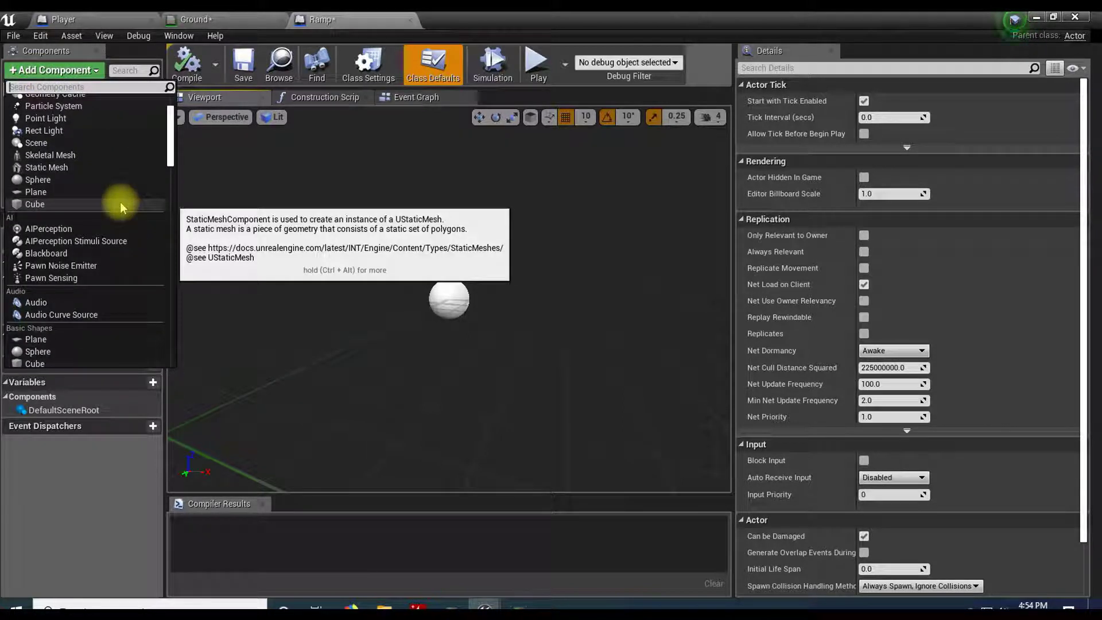
scroll(118, 200, "down", 4)
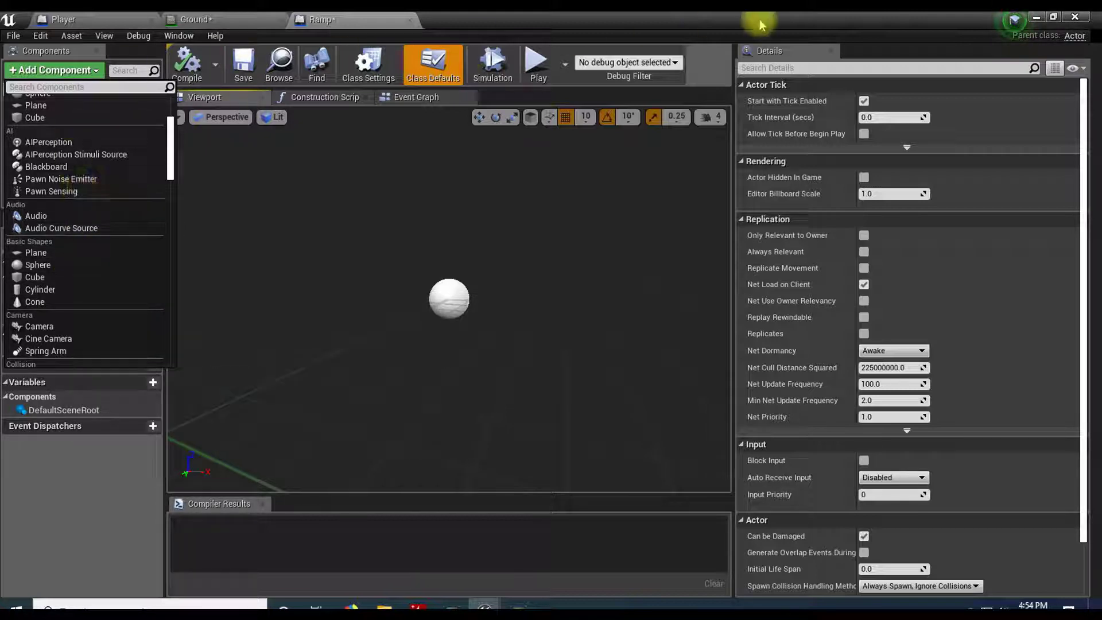
left_click(1016, 17)
left_click(1036, 17)
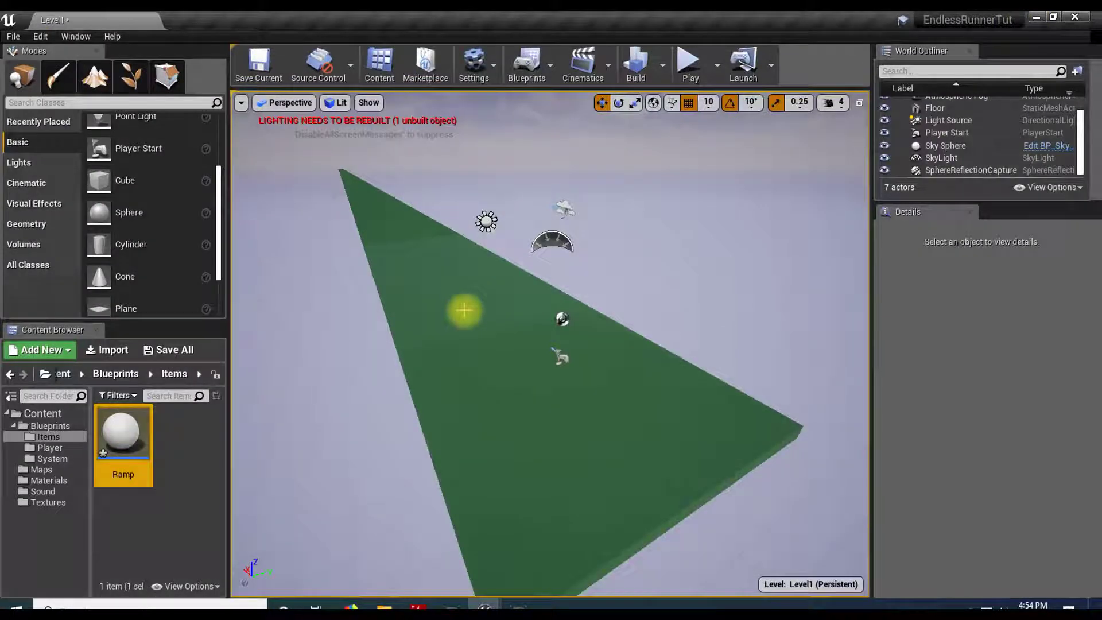
- Place an additive Box geometry brush on the green floor at about X 780, Y -80, Z 120
left_click(17, 227)
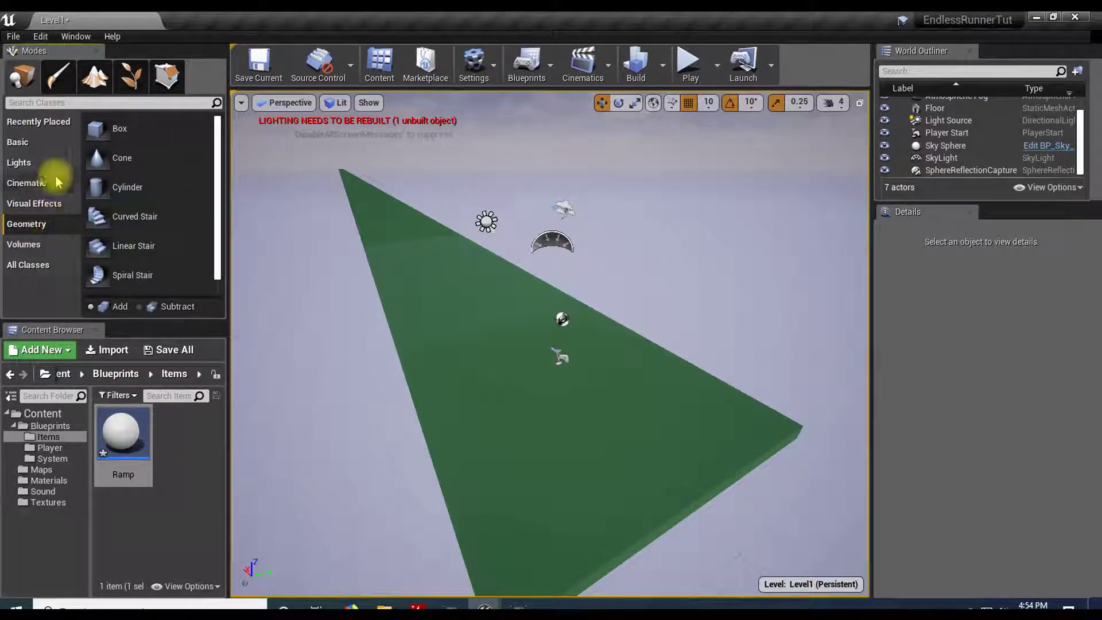
mouse_move(101, 129)
left_mouse_down()
mouse_move(320, 190)
mouse_move(448, 273)
mouse_move(474, 340)
left_mouse_up()
scroll(483, 389, "up", 4)
mouse_move(484, 389)
right_mouse_down()
mouse_move(551, 373)
mouse_move(473, 397)
mouse_move(520, 411)
mouse_move(510, 410)
right_mouse_up()
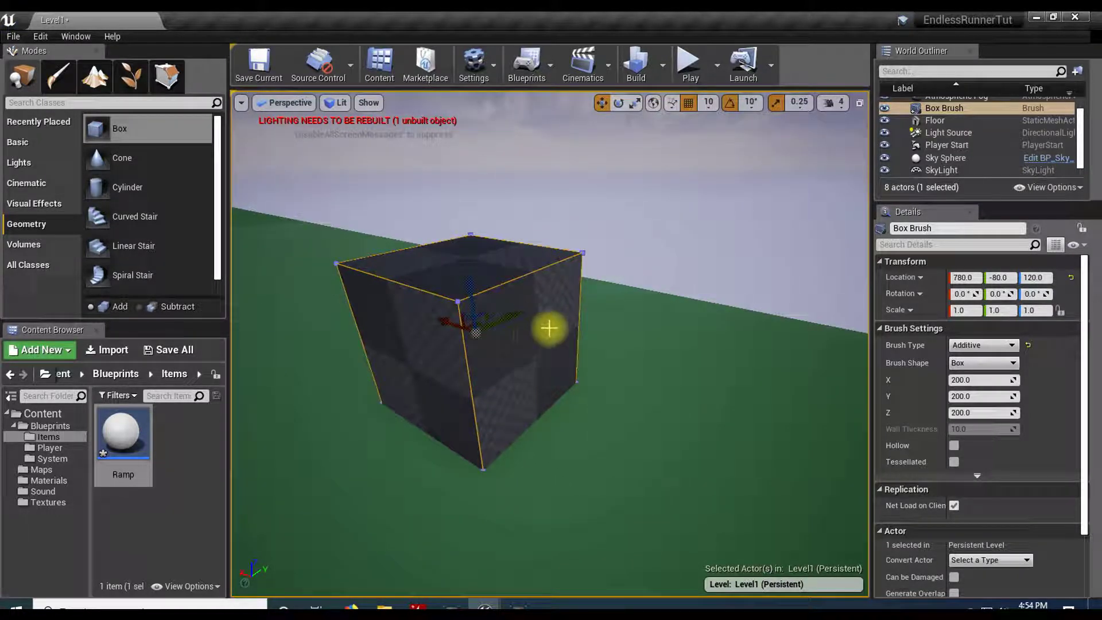
mouse_move(415, 265)
right_mouse_down()
mouse_move(436, 264)
mouse_move(416, 266)
right_mouse_up()
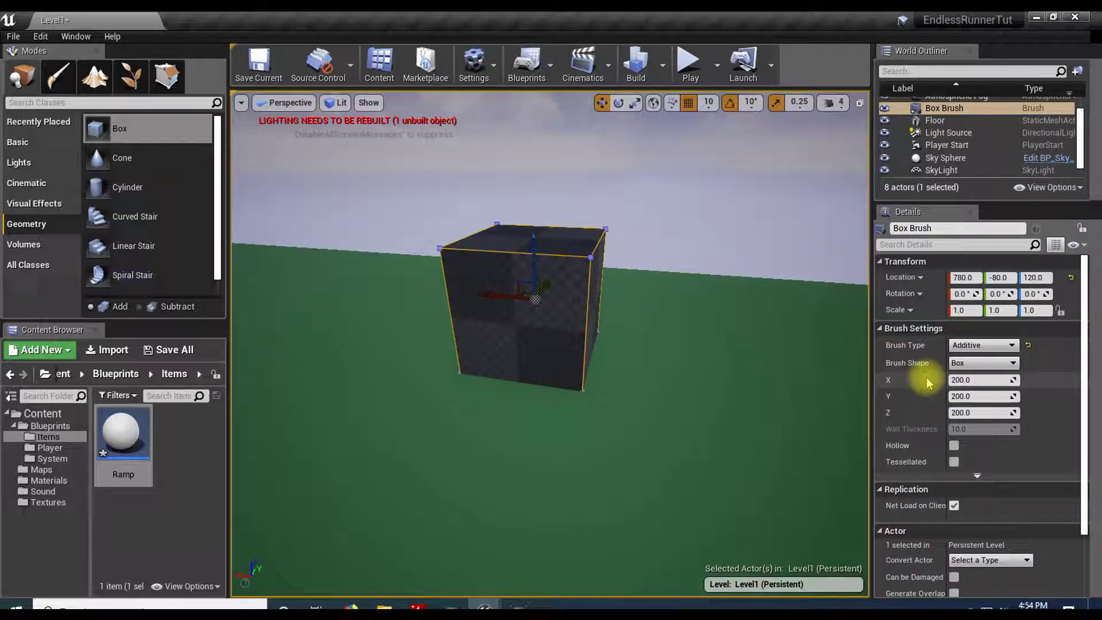
- Set the Box Brush's X and Y dimensions to 300 each
left_click(979, 379)
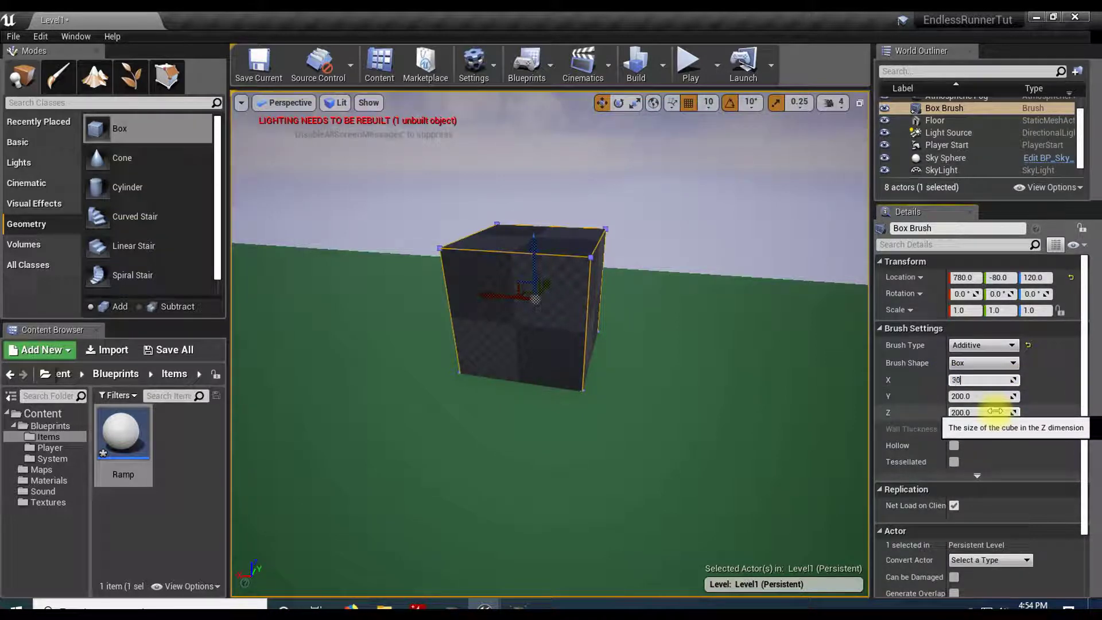
type("300")
key("Return")
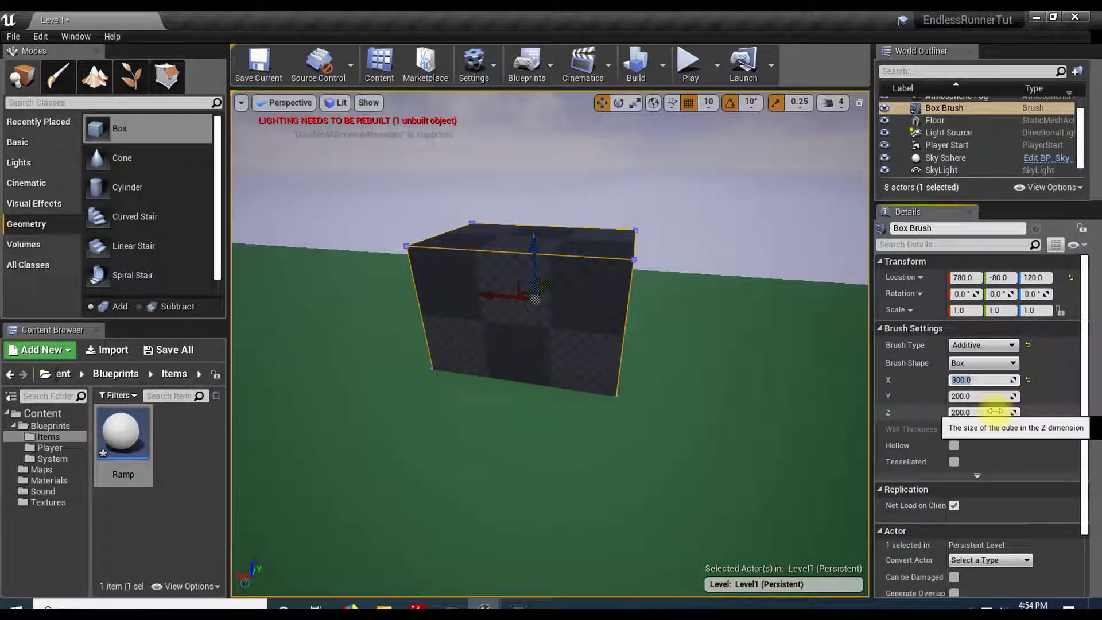
mouse_move(730, 386)
right_mouse_down()
mouse_move(591, 405)
mouse_move(534, 402)
mouse_move(534, 391)
right_mouse_up()
left_click(981, 396)
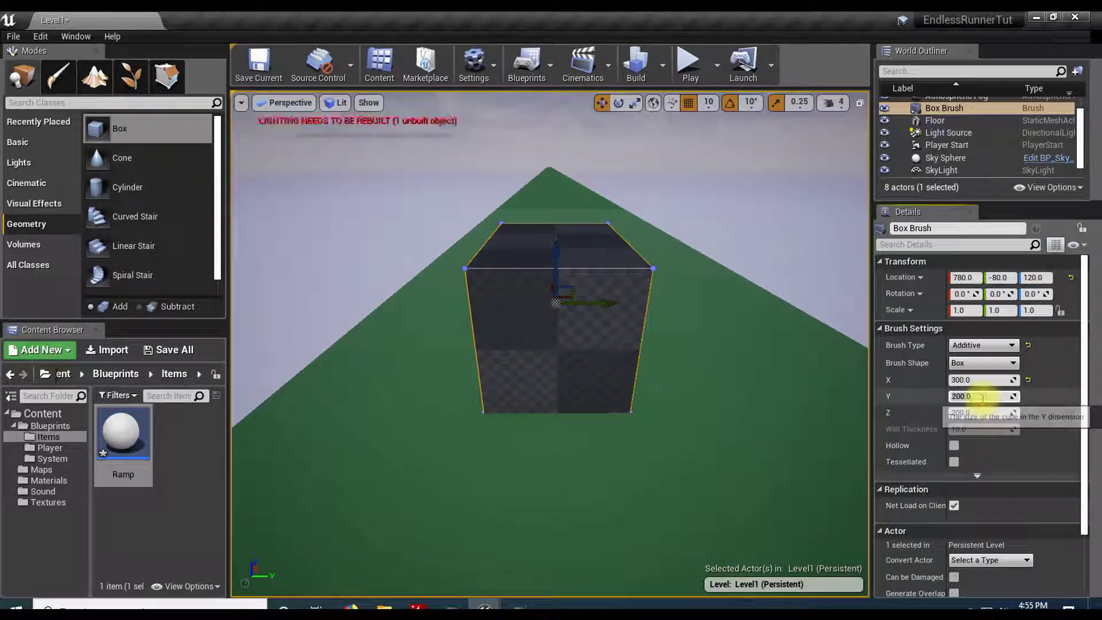
key("Return")
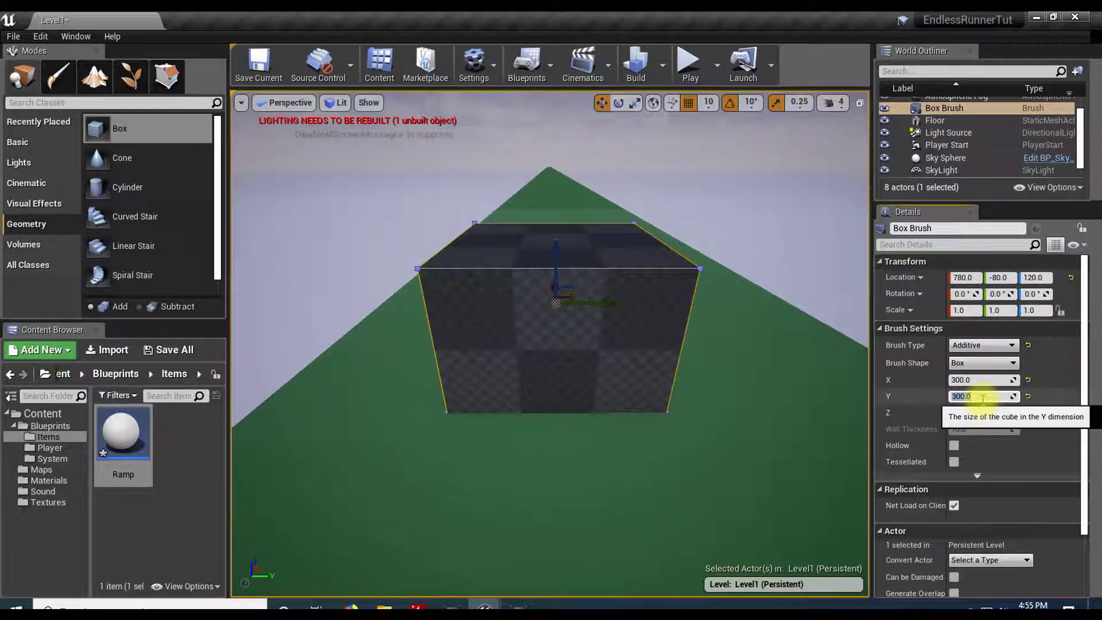
- In Geometry Editing mode, lower one top edge of the box to its base to form a slope
mouse_move(637, 400)
right_mouse_down()
mouse_move(700, 385)
mouse_move(718, 393)
mouse_move(614, 327)
right_mouse_up()
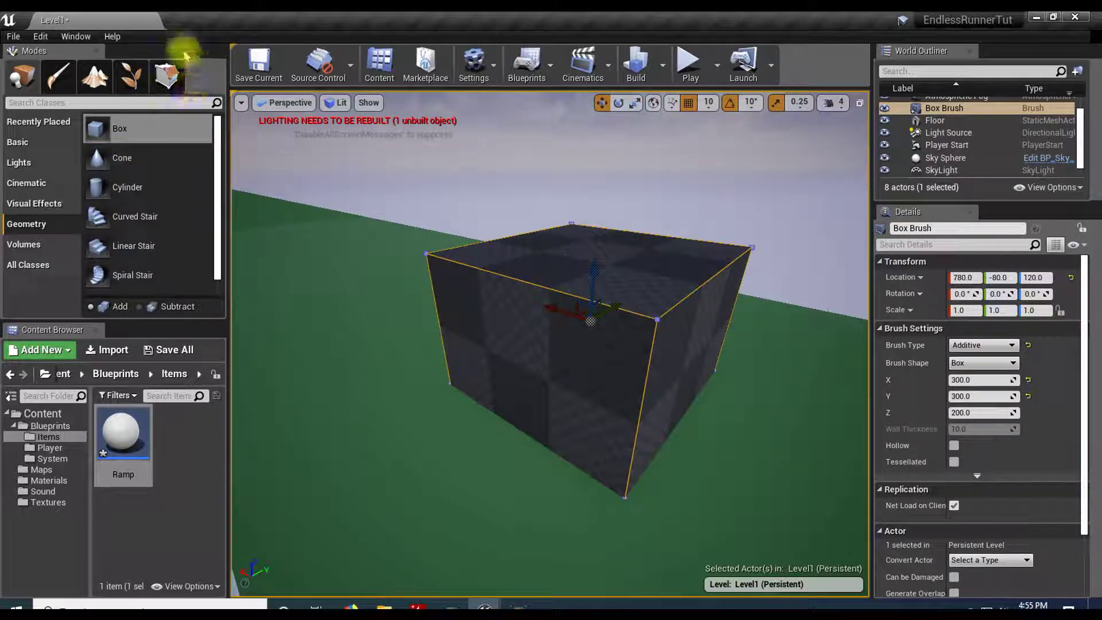
left_click(174, 83)
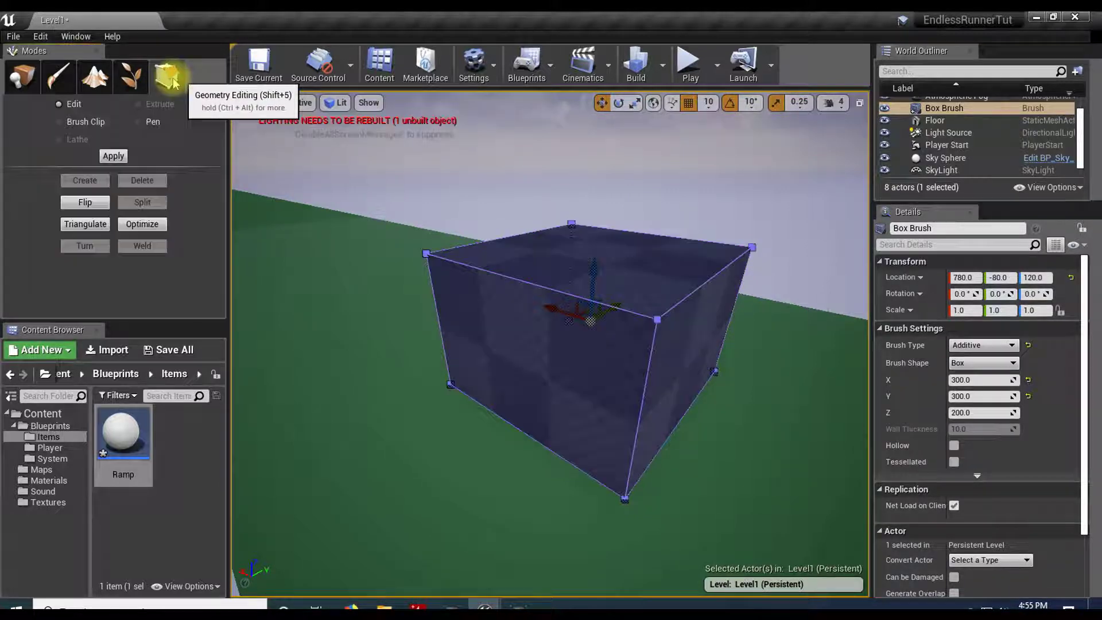
left_click(691, 292)
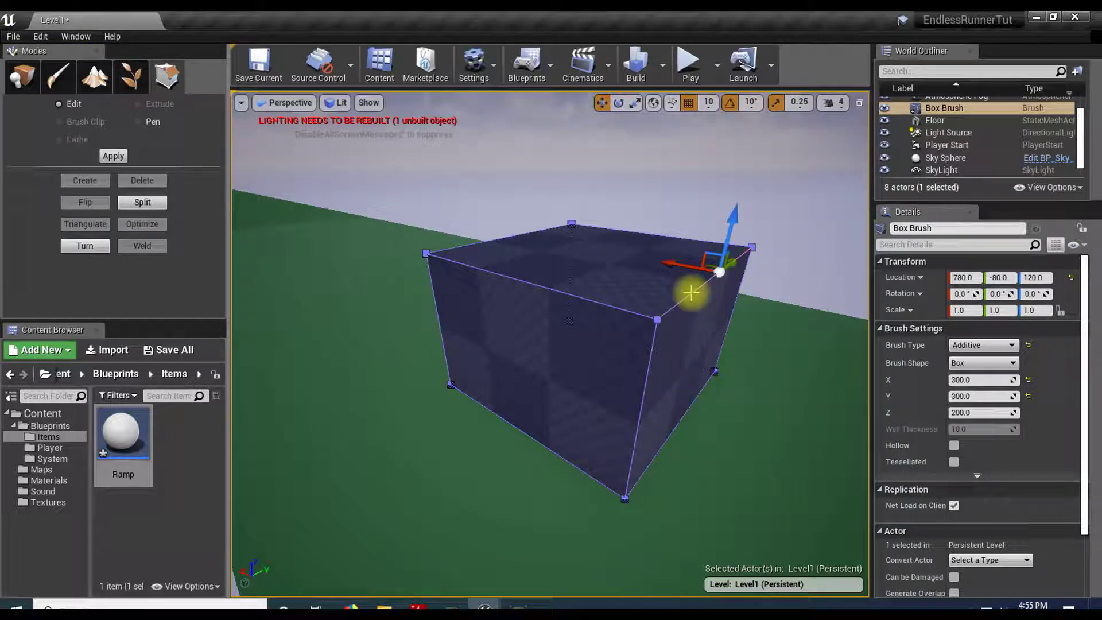
left_click_drag(689, 323, 739, 344)
left_click_drag(612, 189, 587, 339)
mouse_move(587, 339)
right_mouse_down()
mouse_move(545, 327)
mouse_move(539, 344)
right_mouse_up()
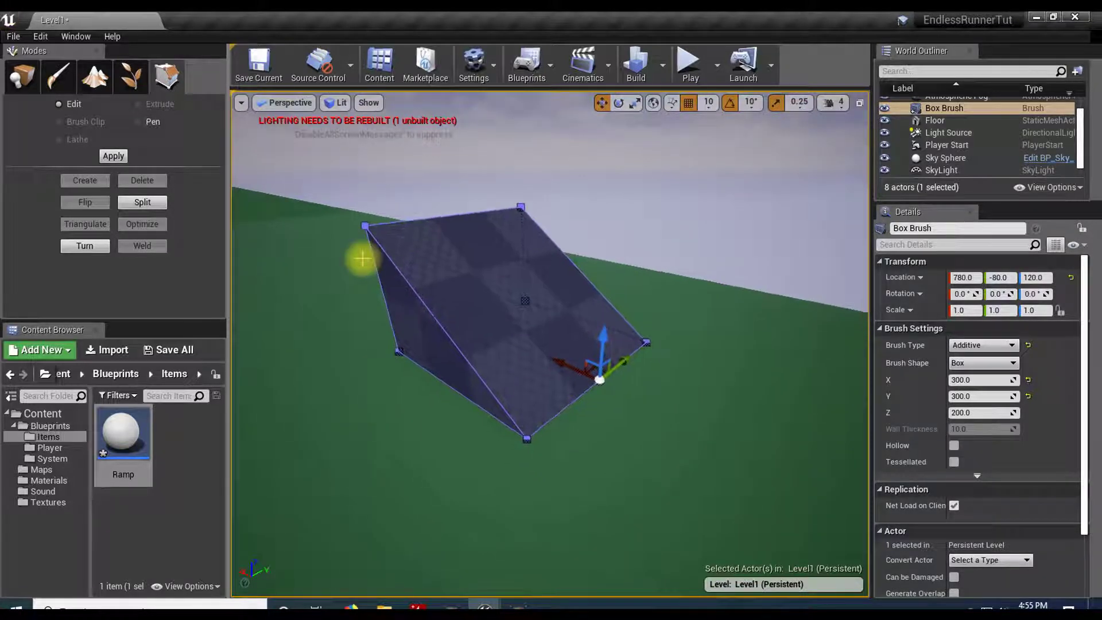
- Lower the ramp's raised top edge slightly to make the slope gentler, and return to placement mode
right_click_drag(481, 285, 456, 273)
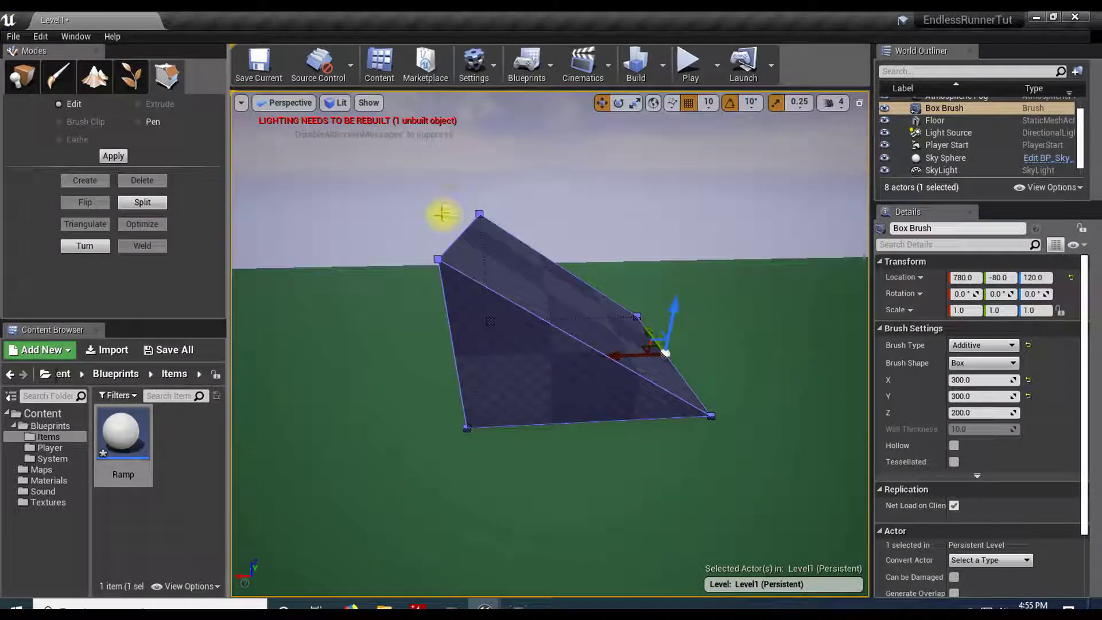
left_click(459, 235)
left_click_drag(457, 172, 453, 211)
right_click_drag(625, 323, 471, 336)
right_click_drag(550, 345, 505, 344)
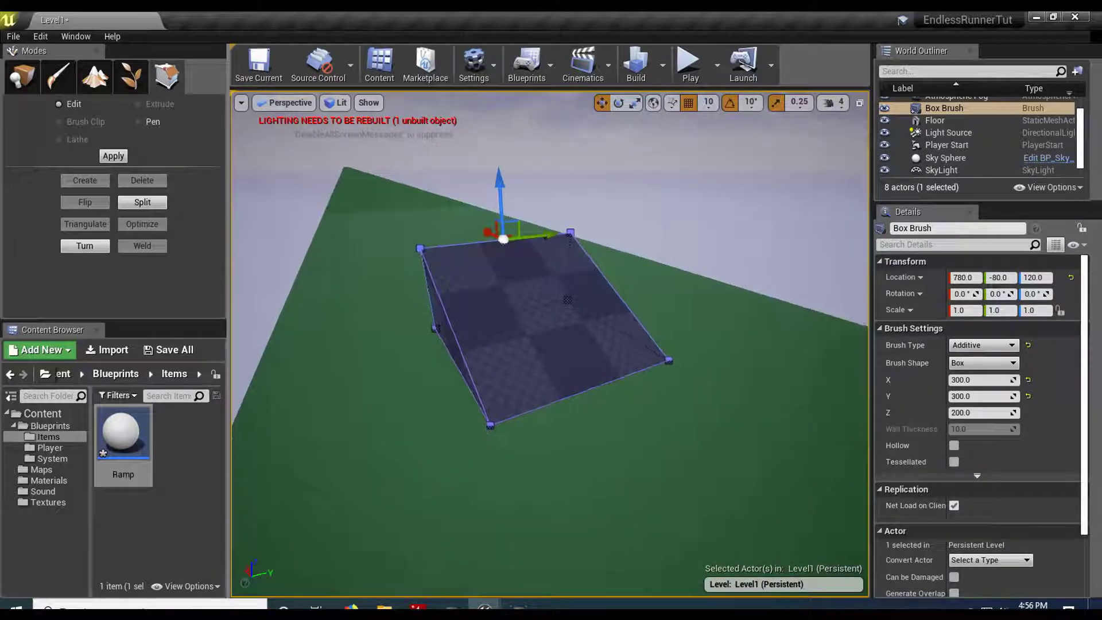
left_click(21, 79)
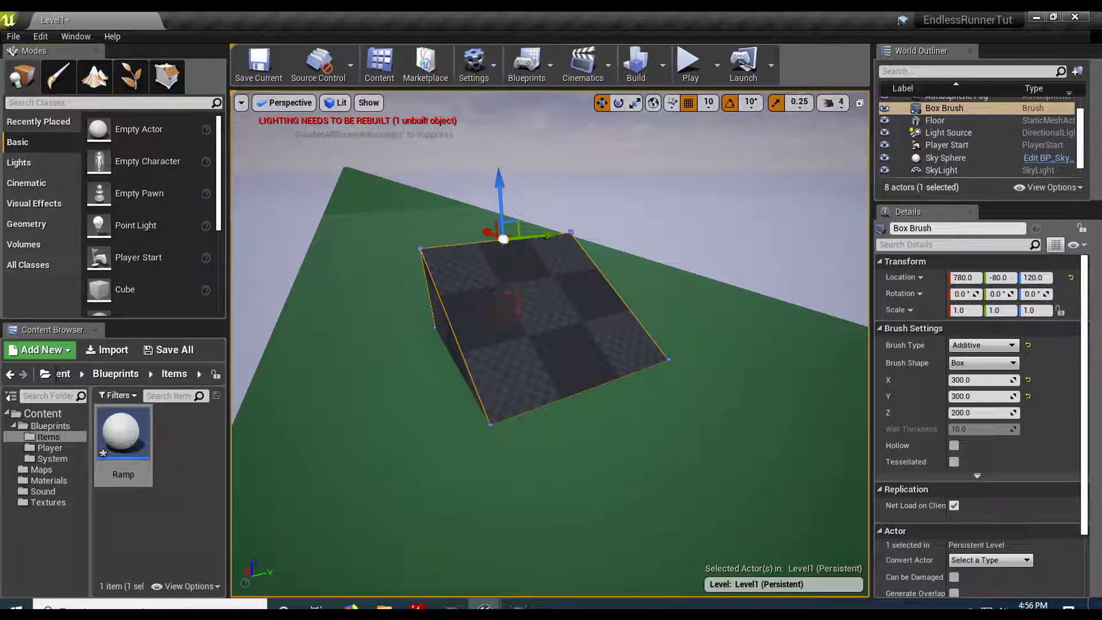
- Convert the ramp-shaped Box Brush into a static mesh named sm_ramp in the Content folder
left_click(504, 305)
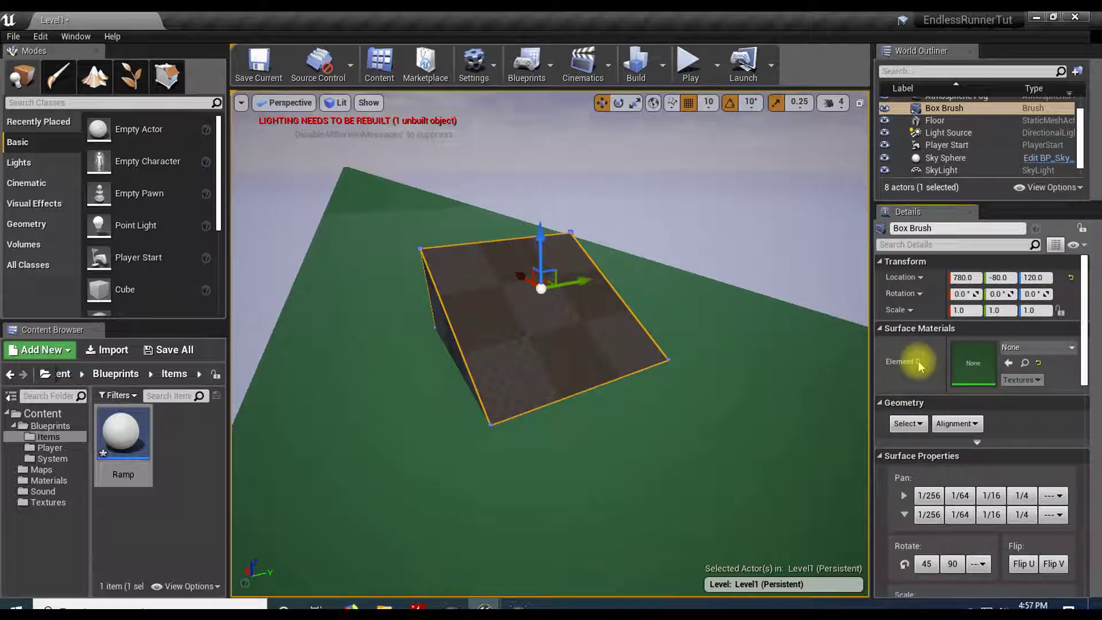
scroll(921, 366, "down", 3)
scroll(921, 366, "up", 3)
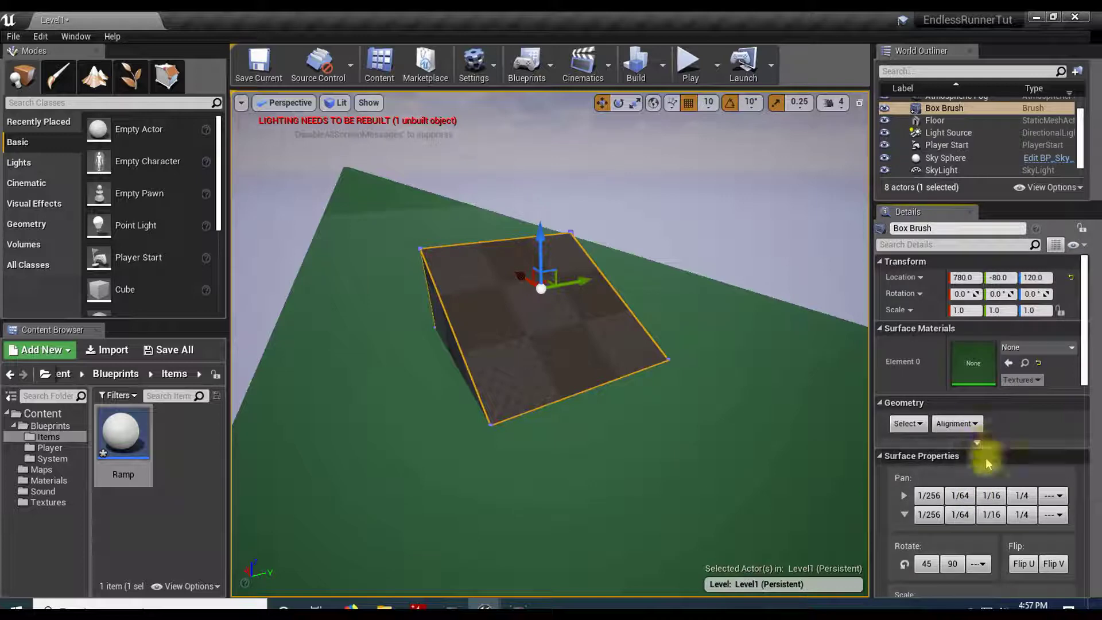
scroll(996, 374, "down", 6)
scroll(993, 383, "down", 12)
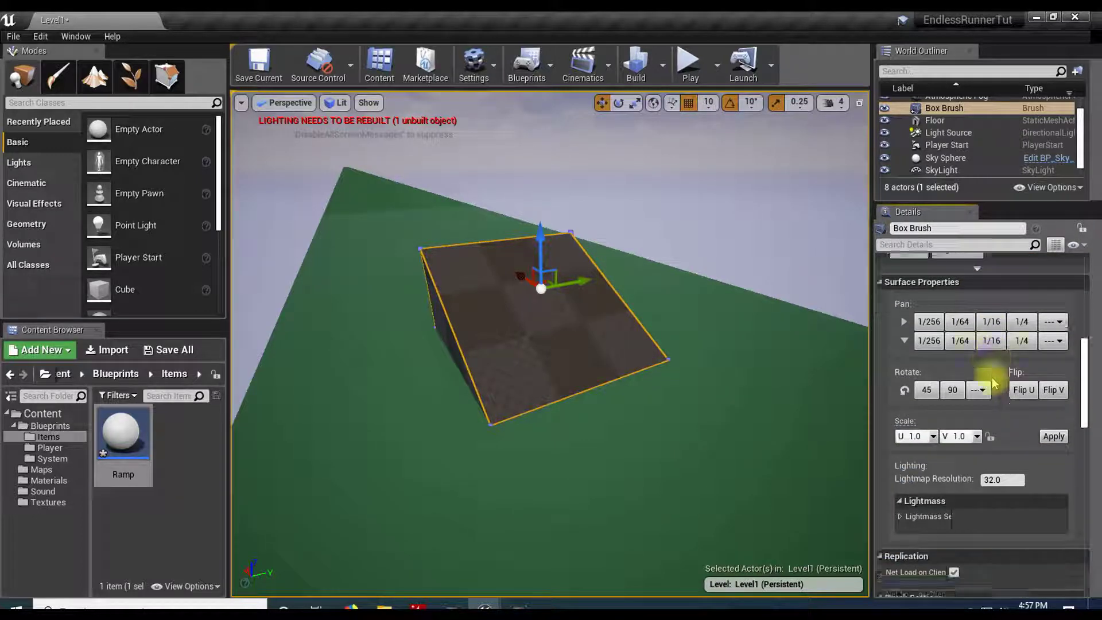
scroll(994, 383, "down", 4)
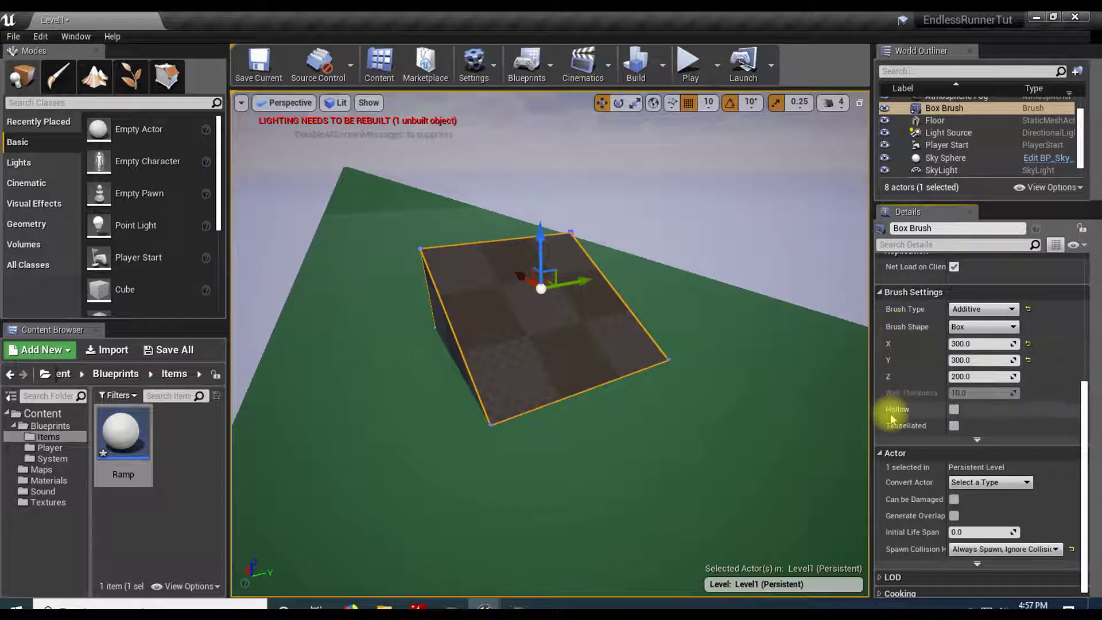
left_click(979, 442)
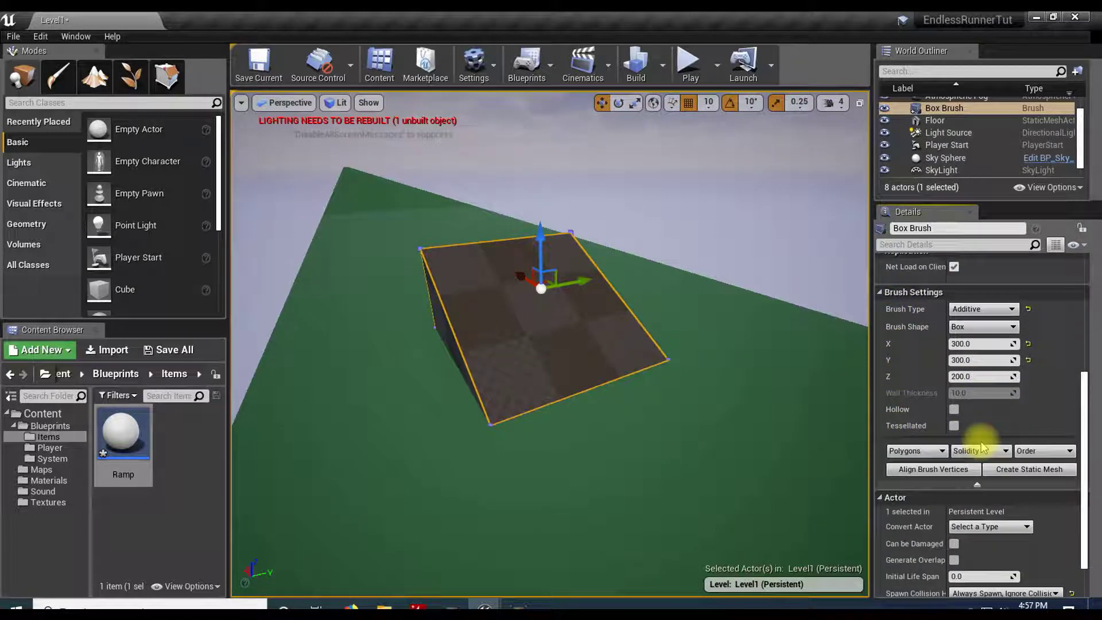
left_click(1012, 470)
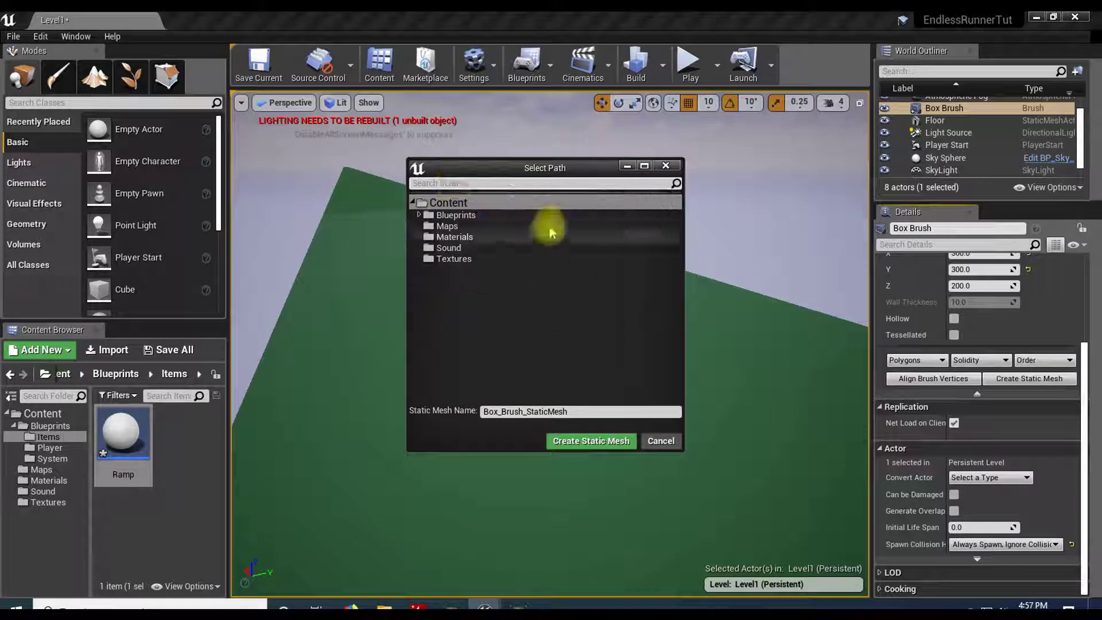
left_click(448, 204)
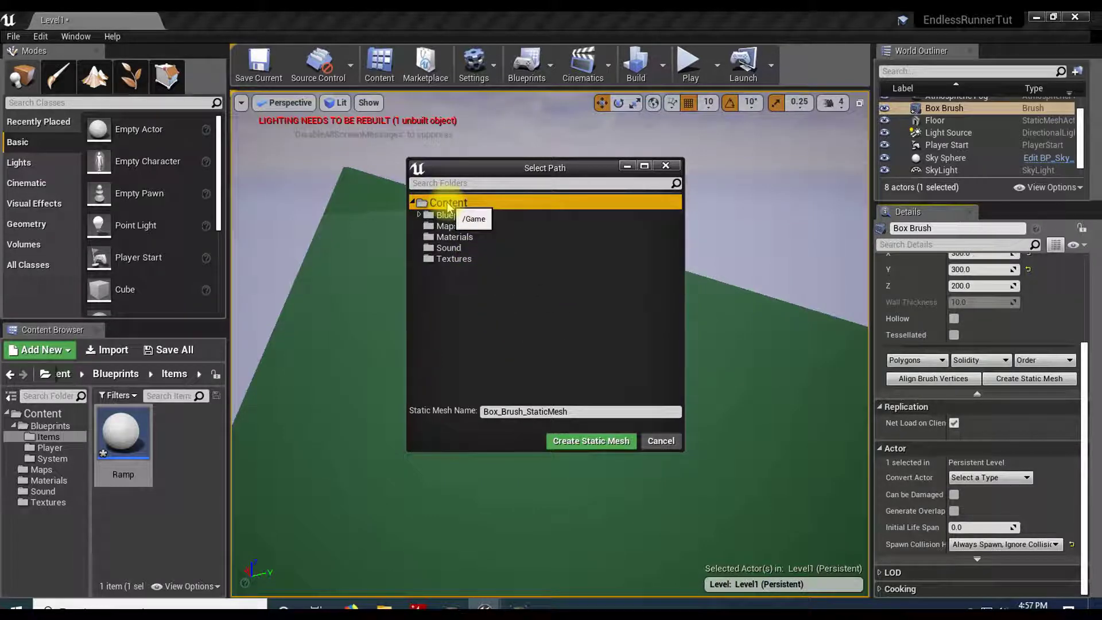
left_click(583, 411)
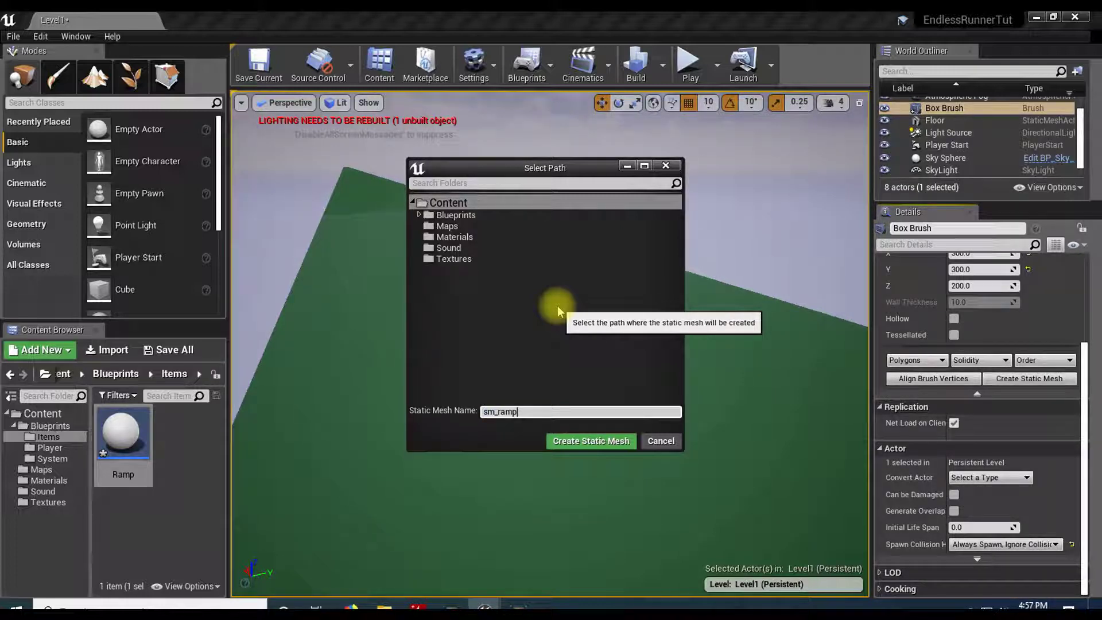
type("sm_ramp")
left_click(590, 440)
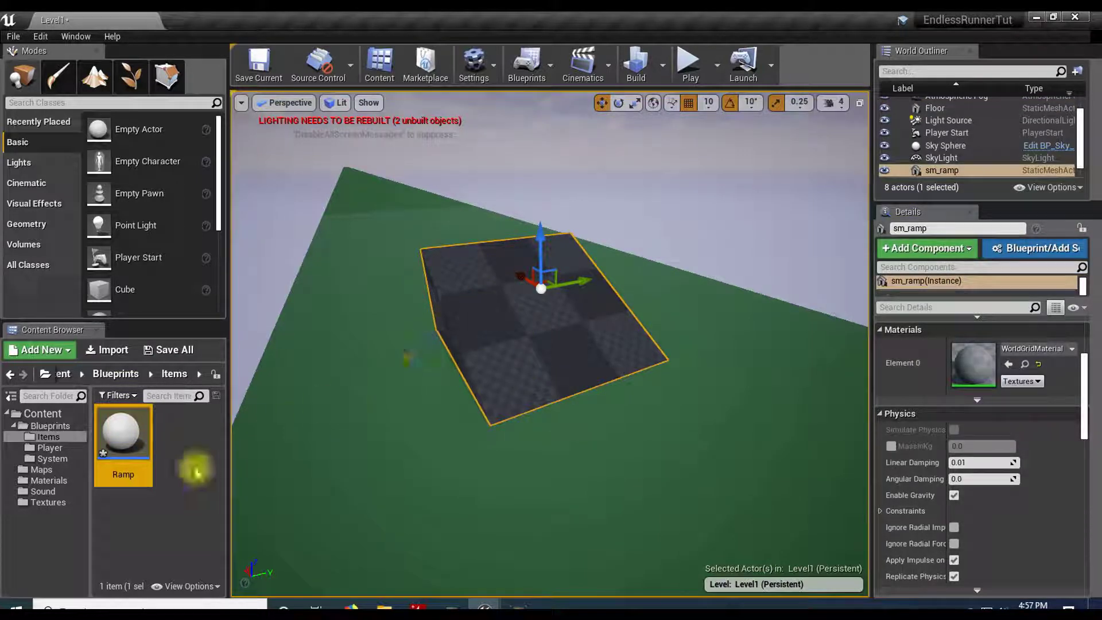
- Create a new folder named StaticMesh directly in the Content folder
left_click(41, 413)
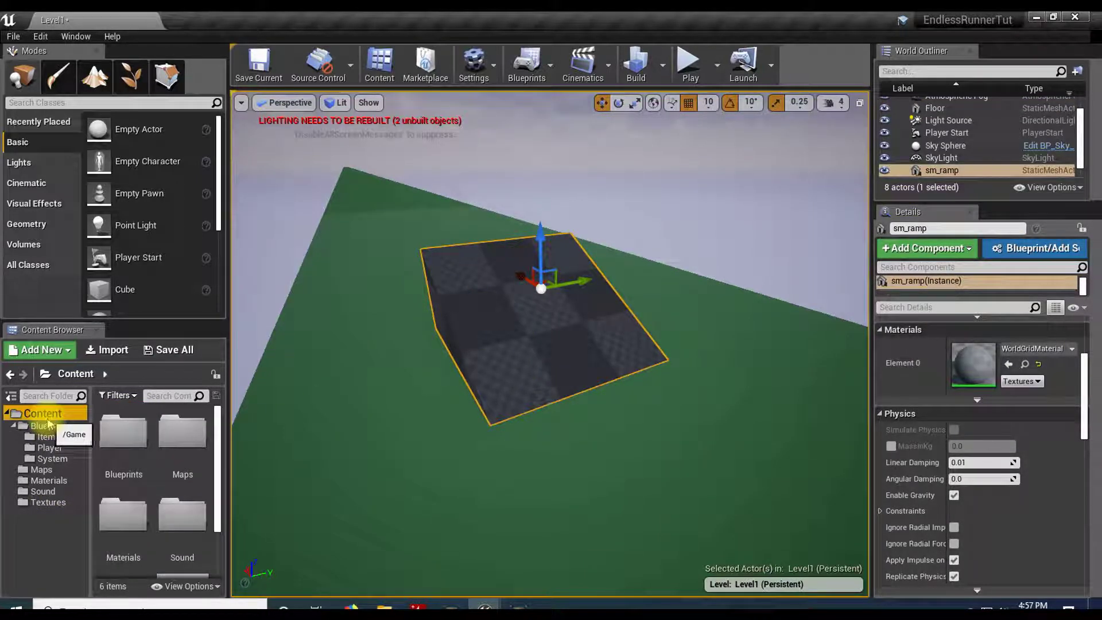
left_click(13, 425)
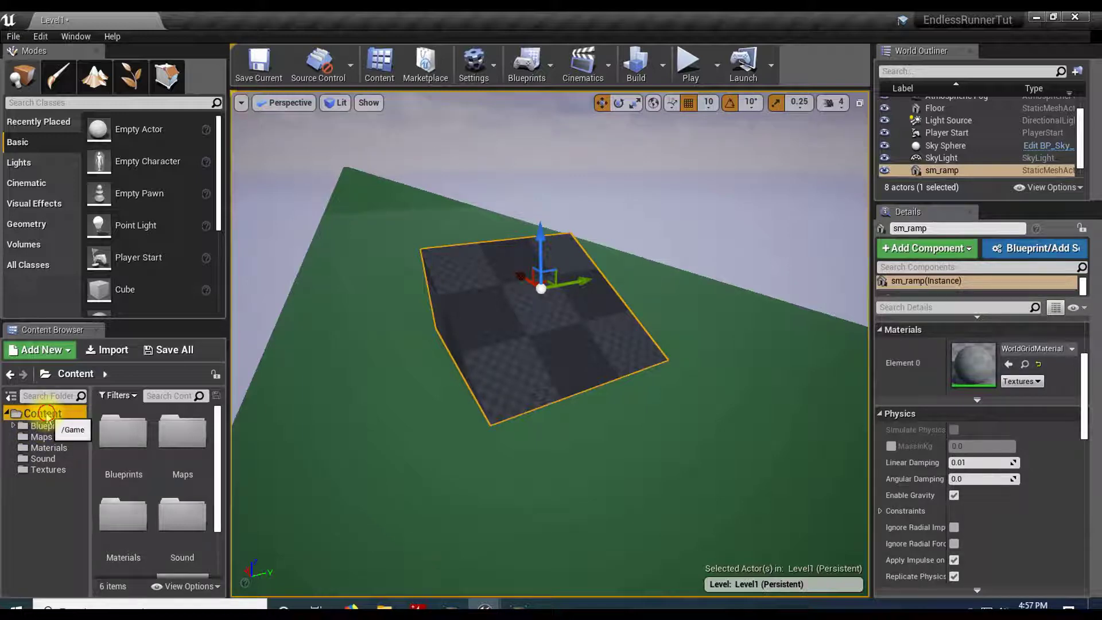
left_click(42, 350)
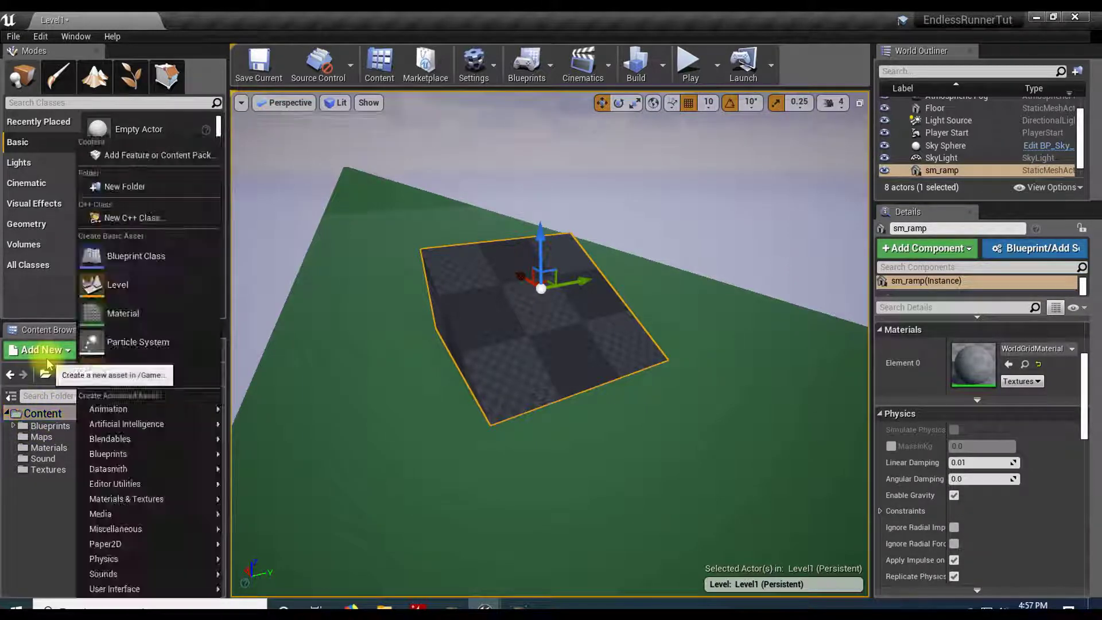
left_click(137, 183)
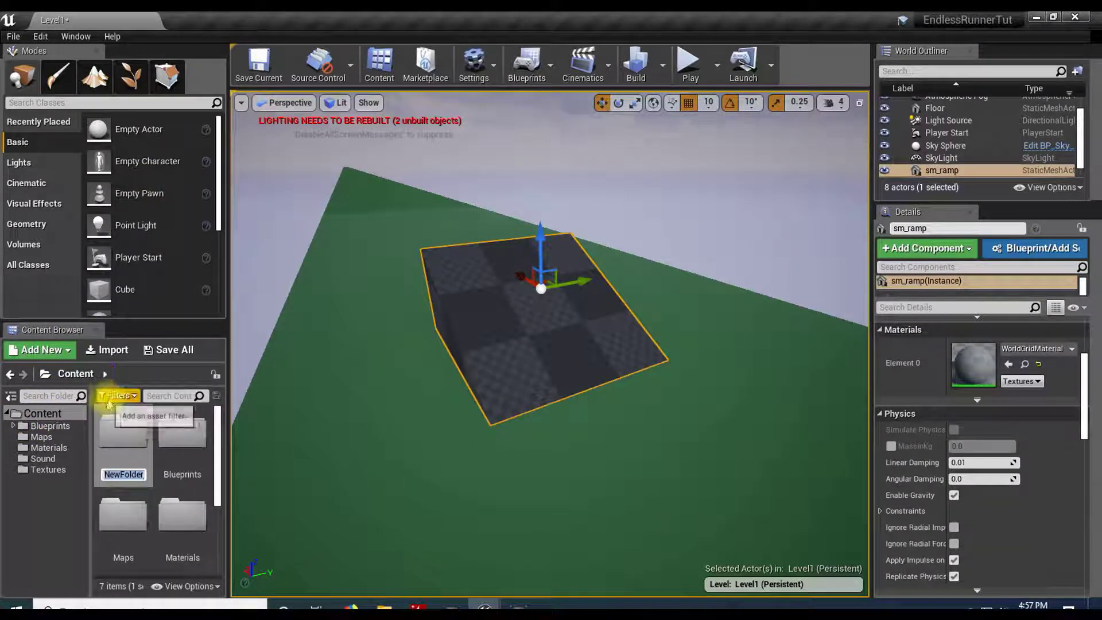
type("StaticMesh")
key("Return")
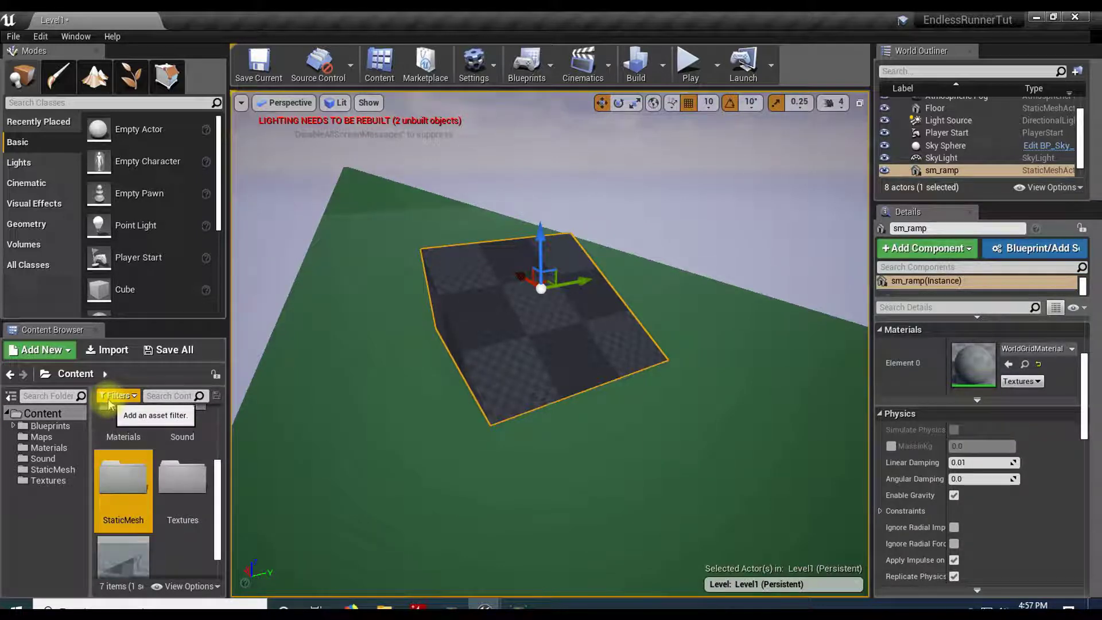
- Move the sm_ramp asset from Content into the StaticMesh folder and save all unsaved levels and assets
scroll(171, 538, "down", 2)
left_click(129, 527)
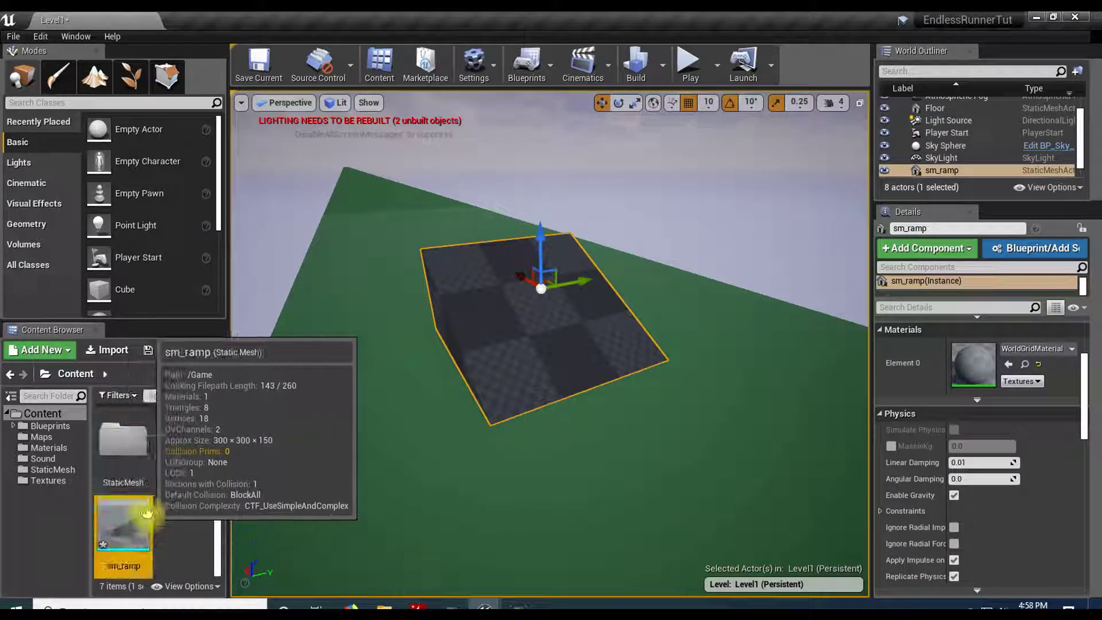
left_click_drag(144, 516, 124, 456)
left_click(153, 475)
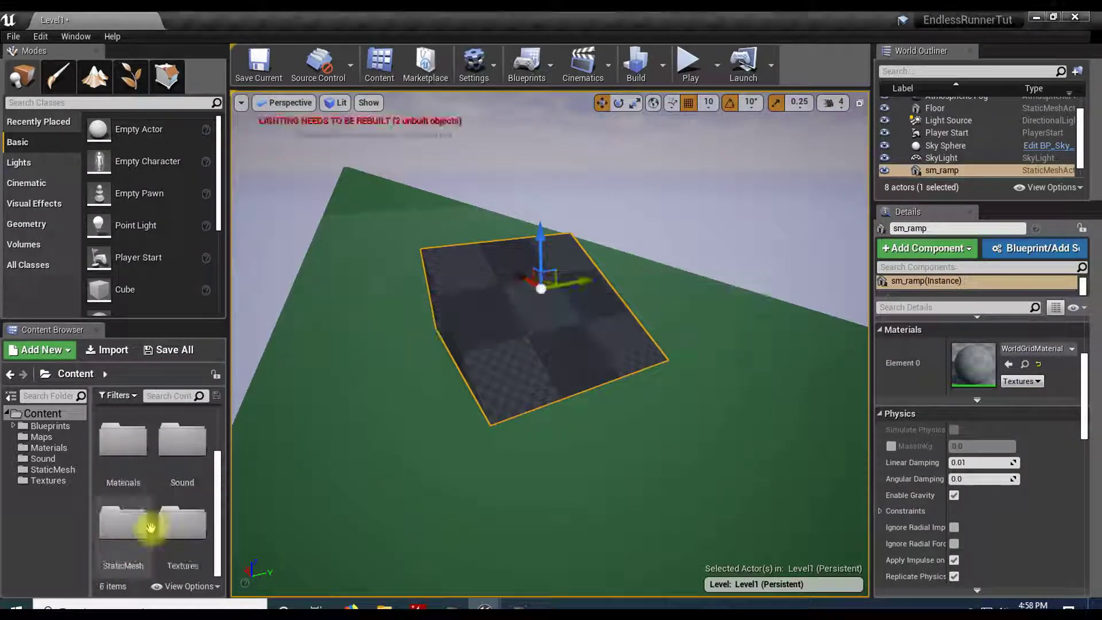
left_click(13, 36)
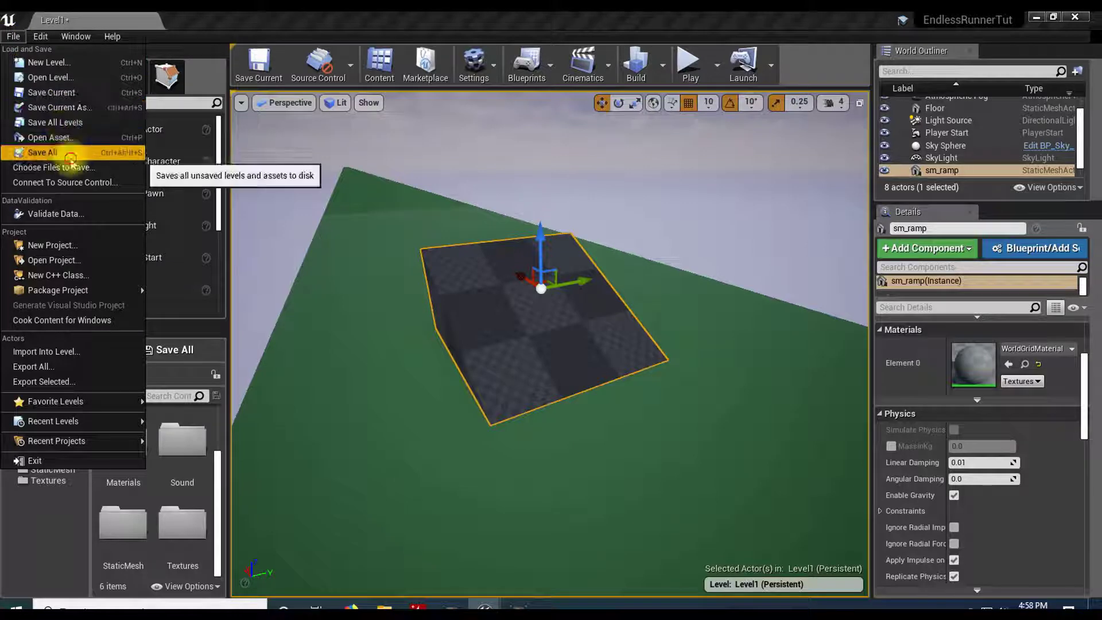
left_click(73, 158)
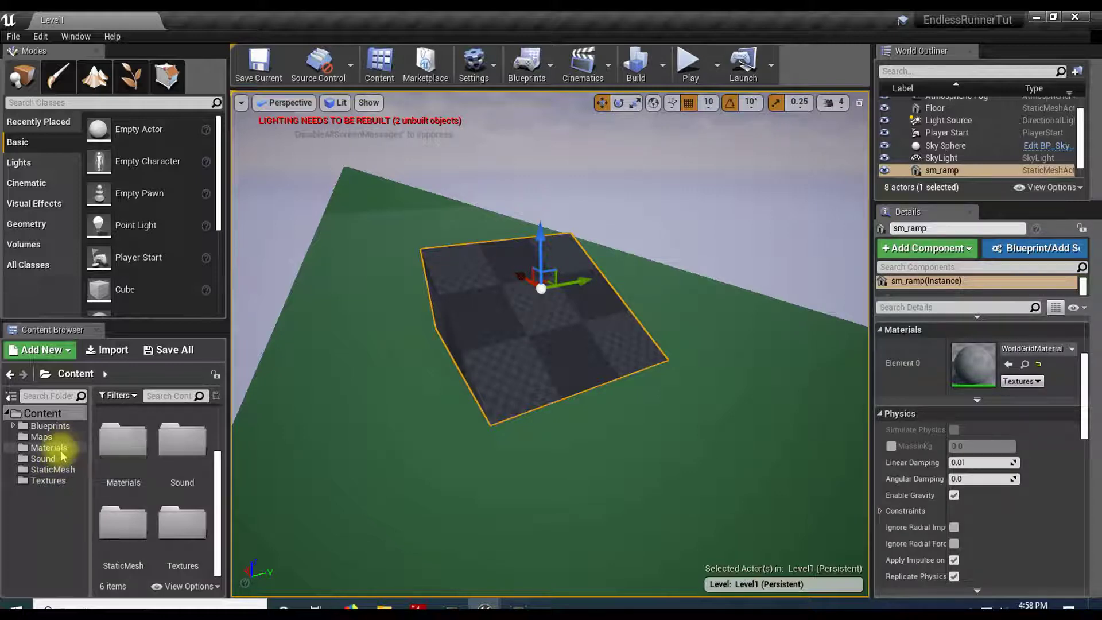
- Open the Ramp blueprint from the Items folder inside Blueprints
left_click(41, 437)
left_click(50, 425)
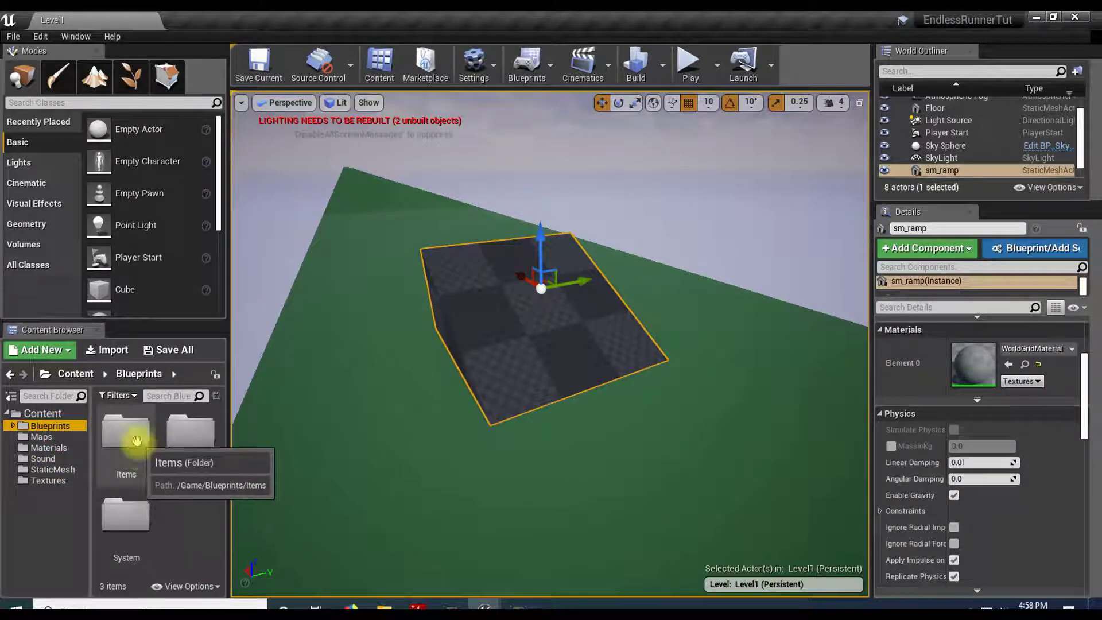
double_click(138, 425)
left_click(129, 434)
double_click(129, 435)
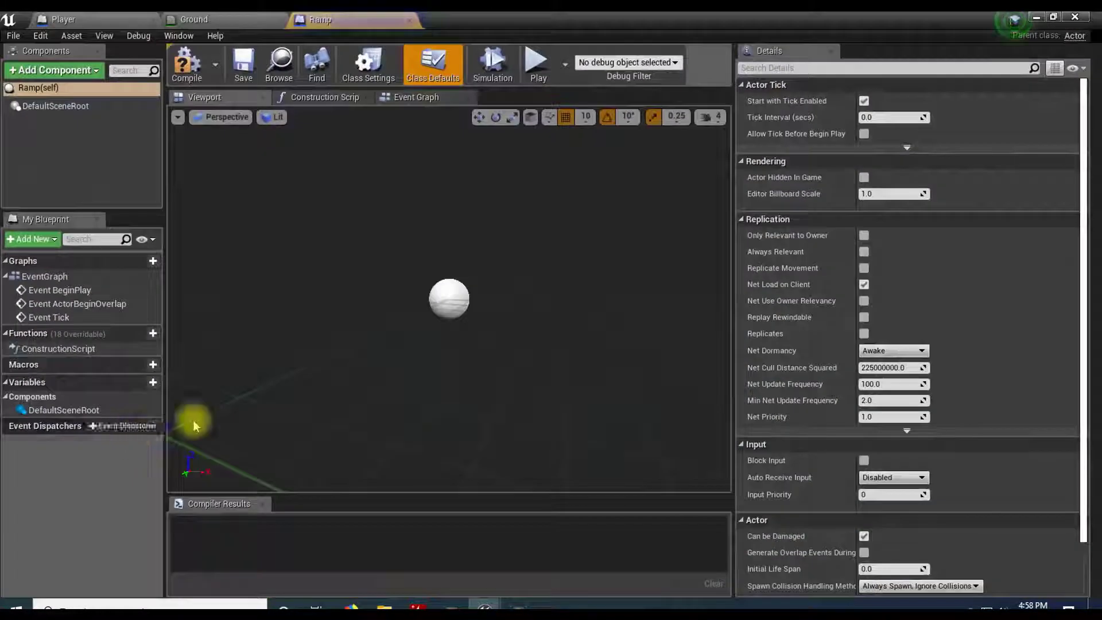
- Add a Static Mesh component to the Ramp blueprint and assign sm_ramp as its mesh
left_click(52, 71)
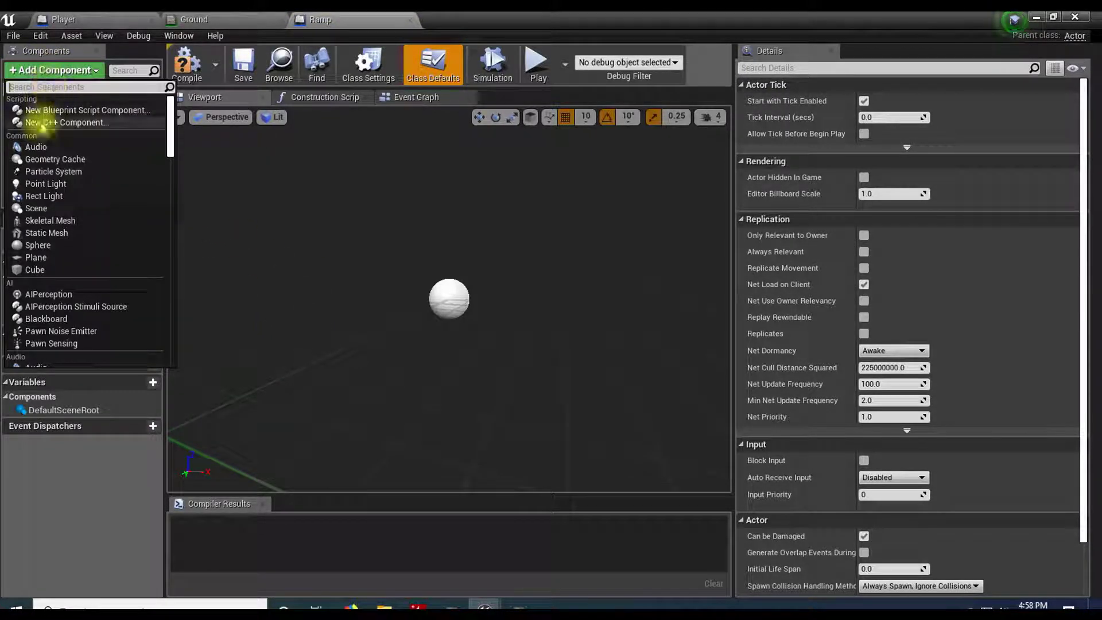
left_click(43, 236)
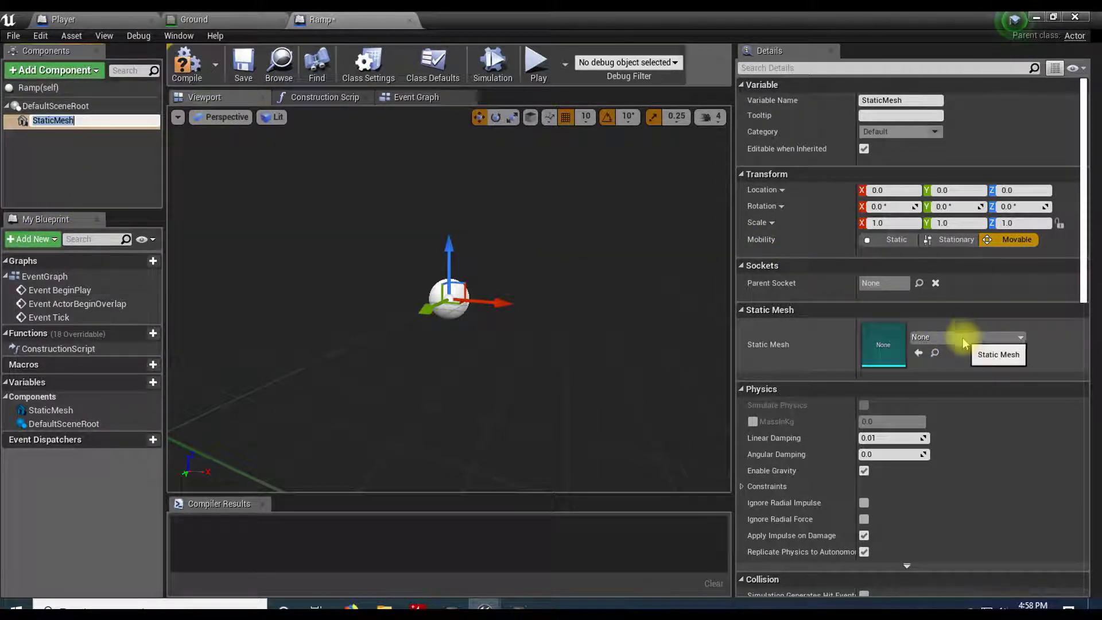
left_click(1012, 342)
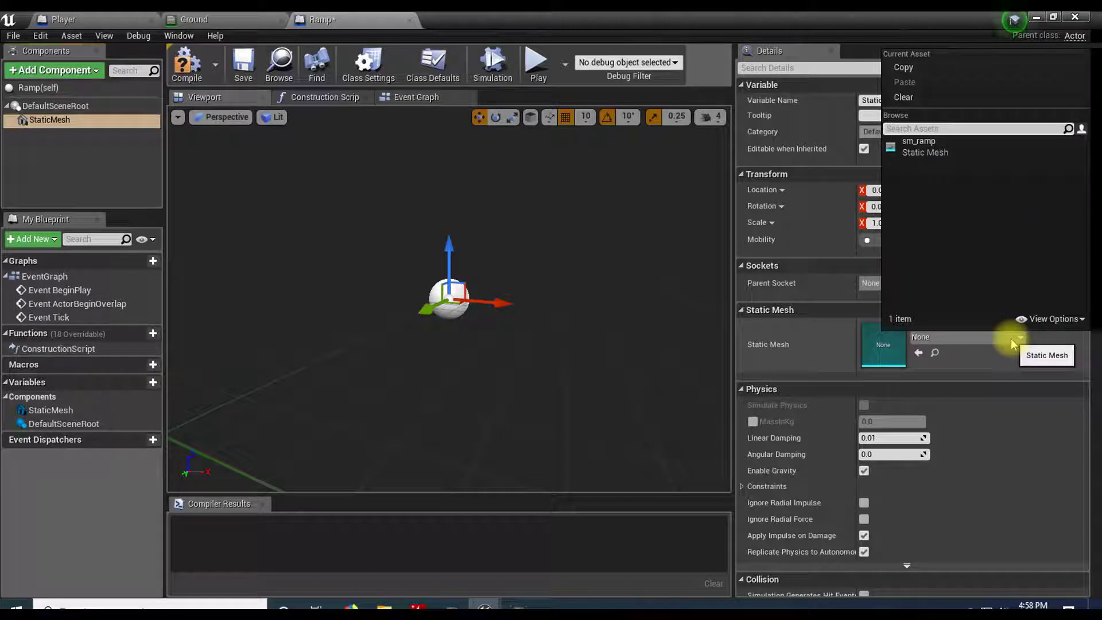
left_click(949, 149)
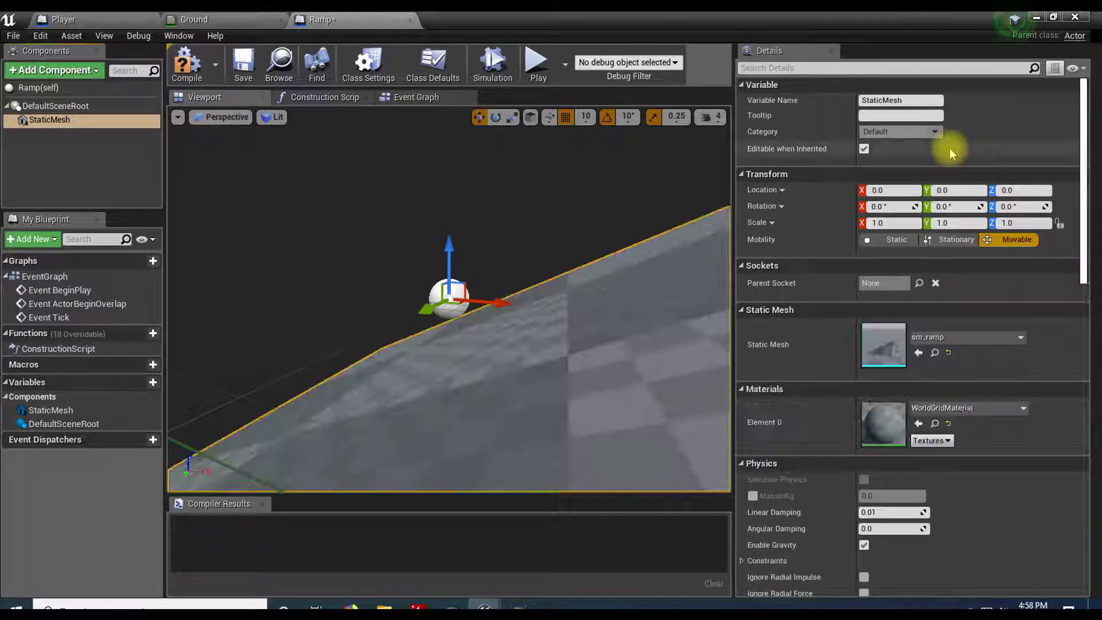
- Raise the StaticMesh component above the root to a Z location of 70
right_click_drag(524, 390, 447, 288)
key("s")
key("d")
key("s")
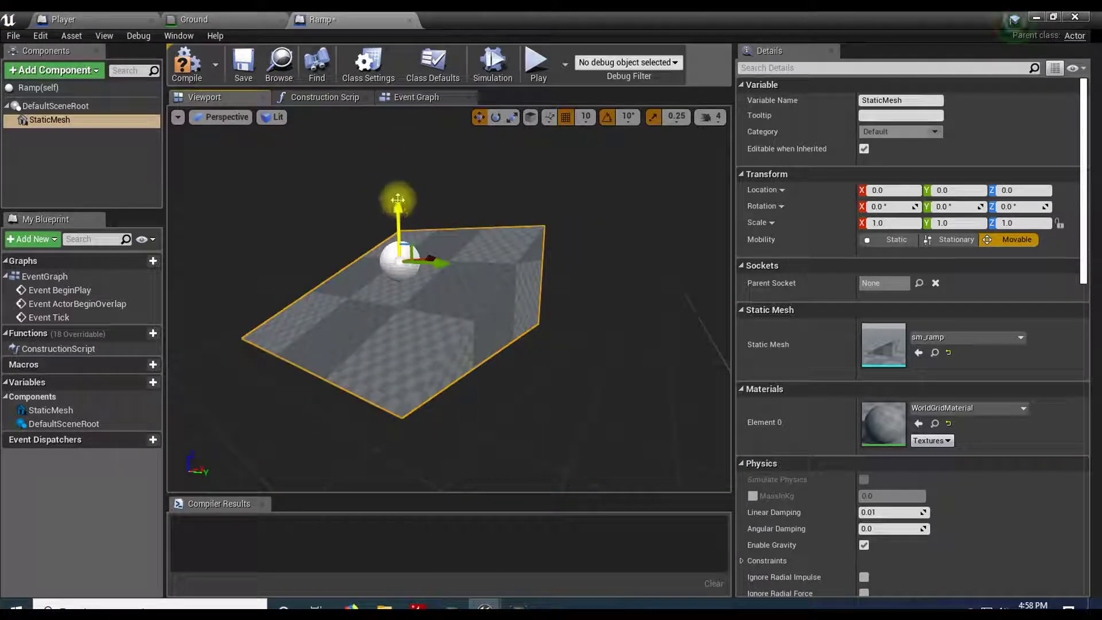
left_click_drag(397, 207, 394, 151)
key("w")
right_click_drag(441, 248, 356, 250)
key("d")
right_click_drag(523, 308, 528, 309)
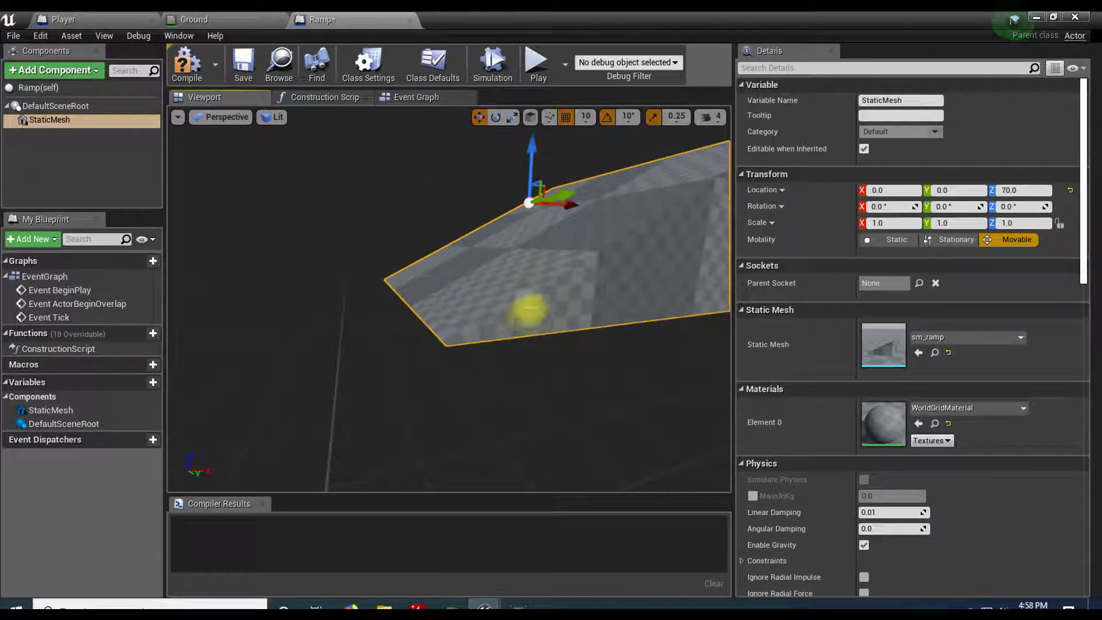
- In the Left orthographic view, raise the StaticMesh to Z 100 so the ramp's base aligns with the root, and compile the blueprint
left_click(229, 118)
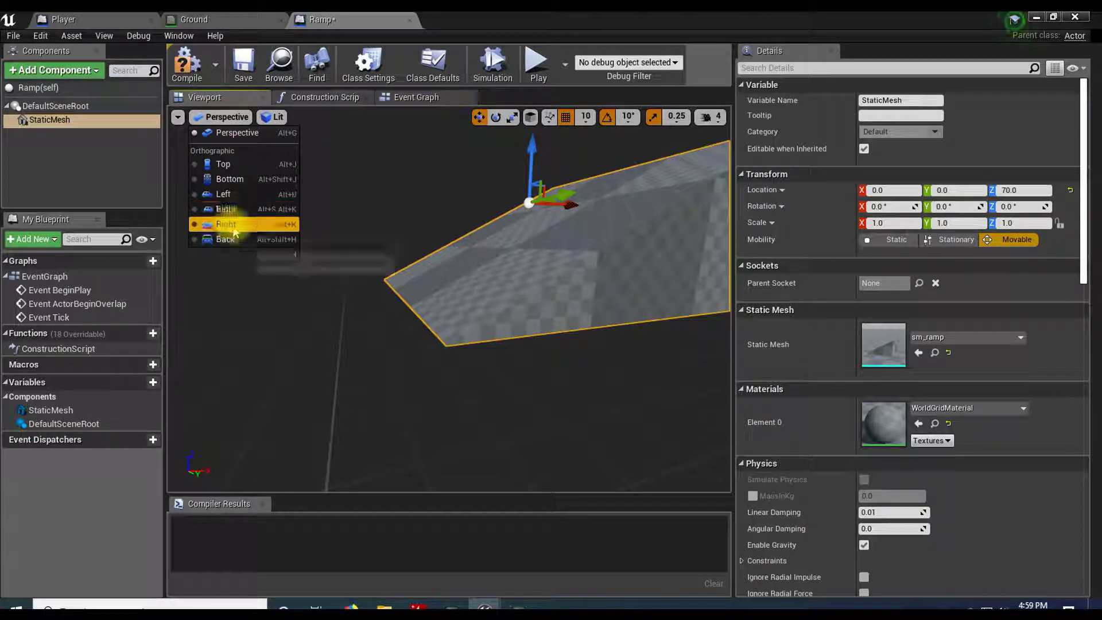
left_click(232, 196)
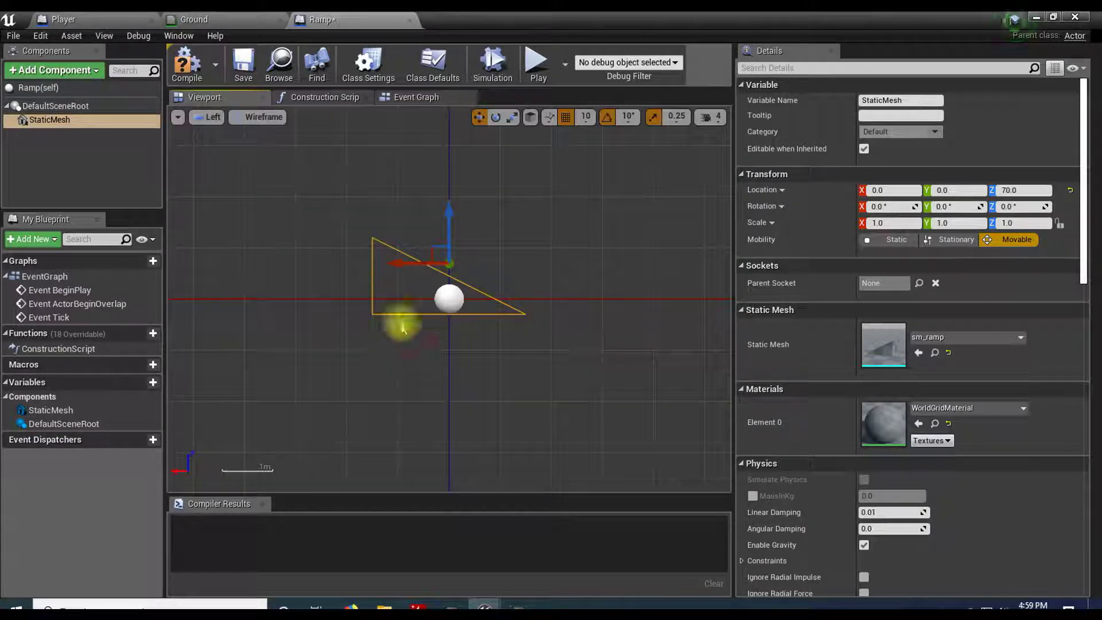
scroll(399, 325, "up", 4)
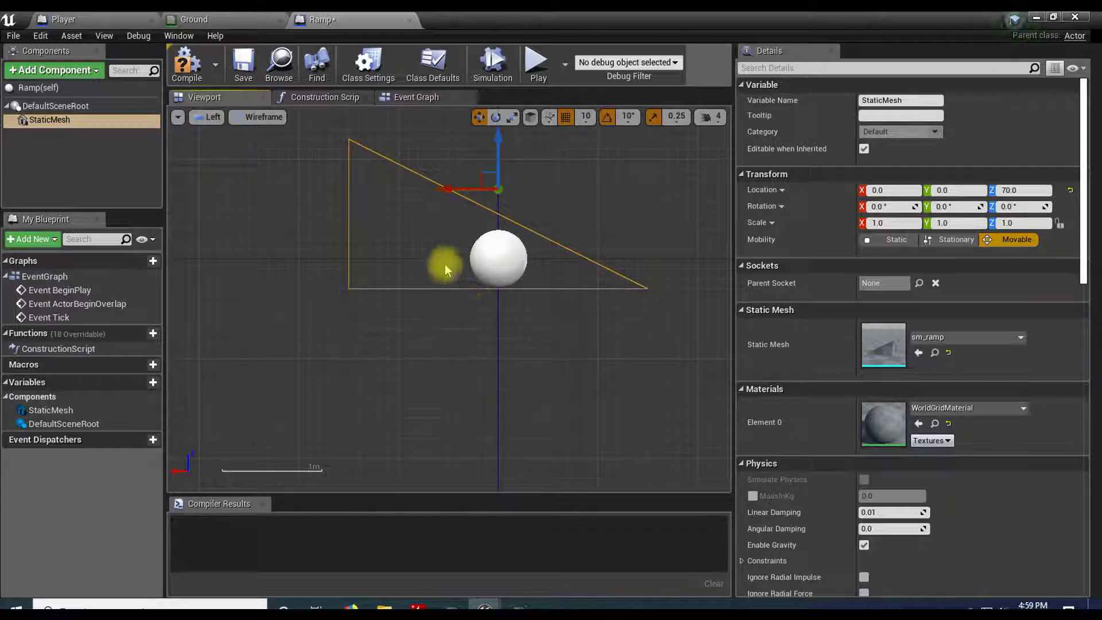
left_click_drag(499, 143, 498, 115)
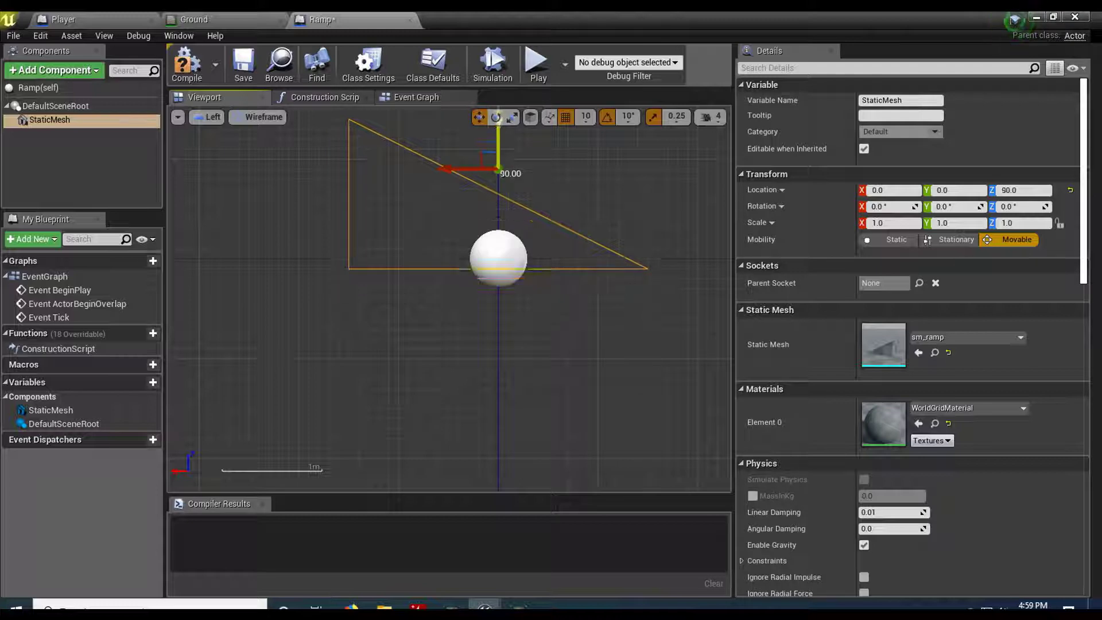
left_click(487, 293)
right_click_drag(550, 318, 447, 412)
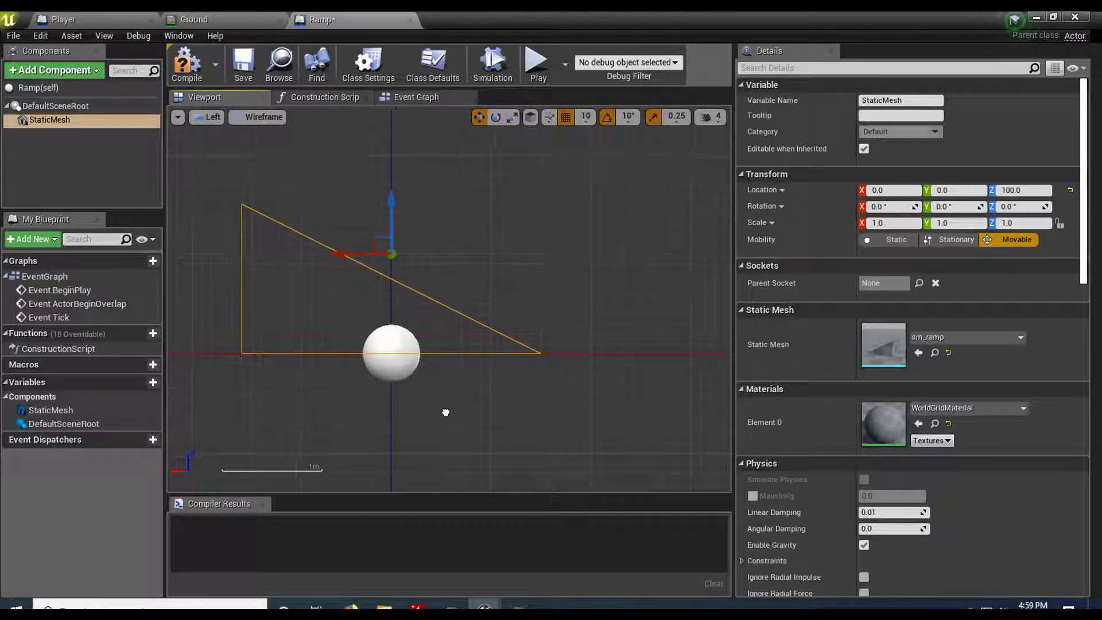
left_click(184, 81)
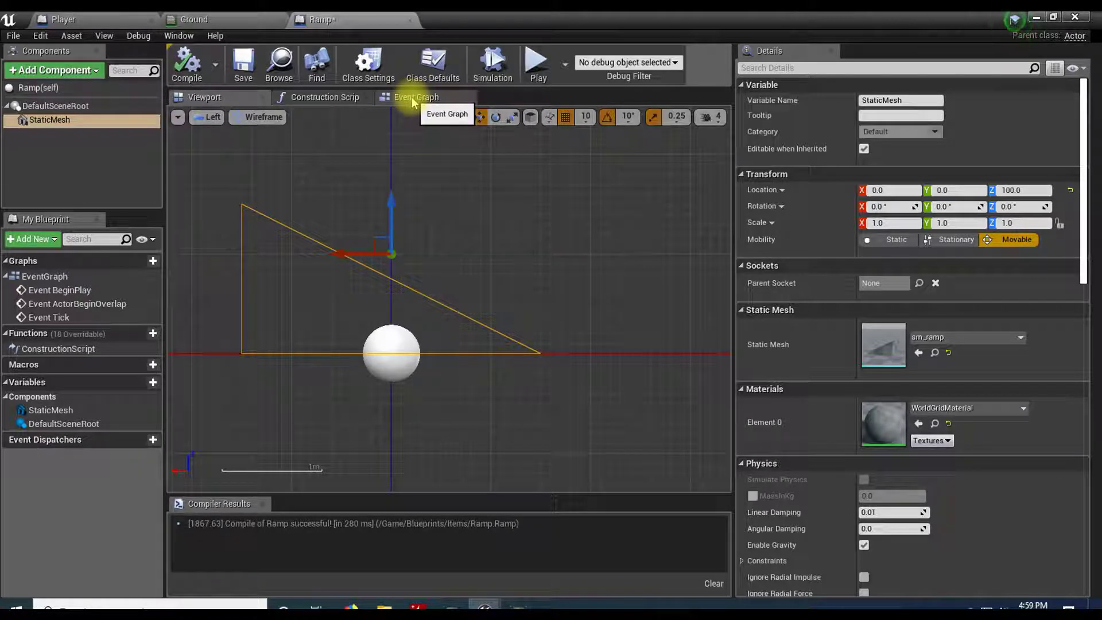
- Add a Box Collision component as a child of the StaticMesh component
left_click(36, 71)
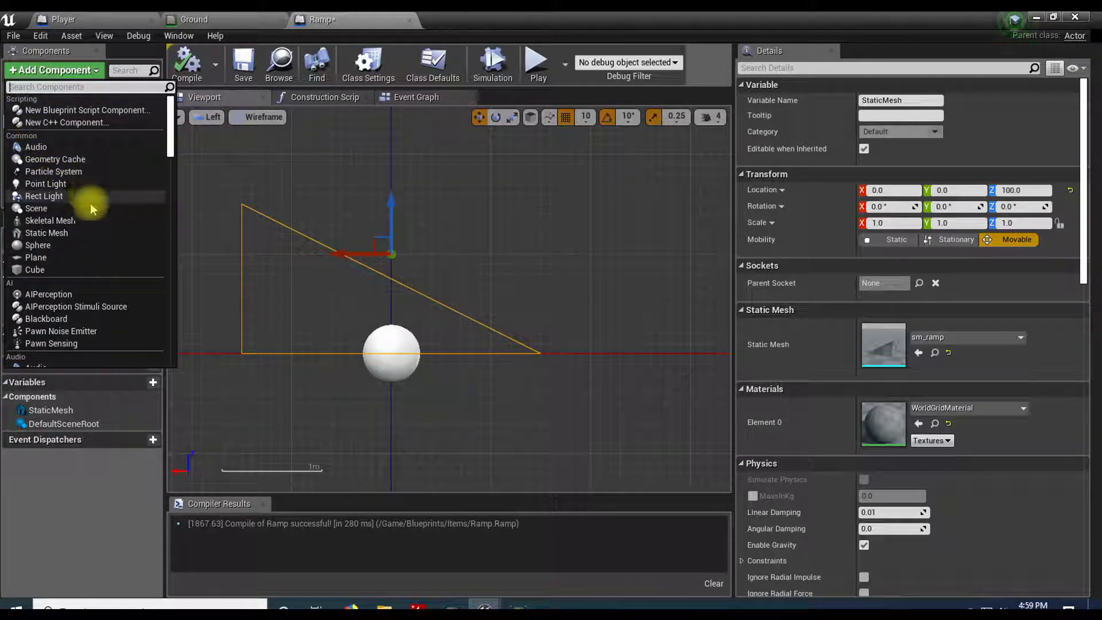
scroll(116, 207, "down", 4)
scroll(118, 224, "down", 3)
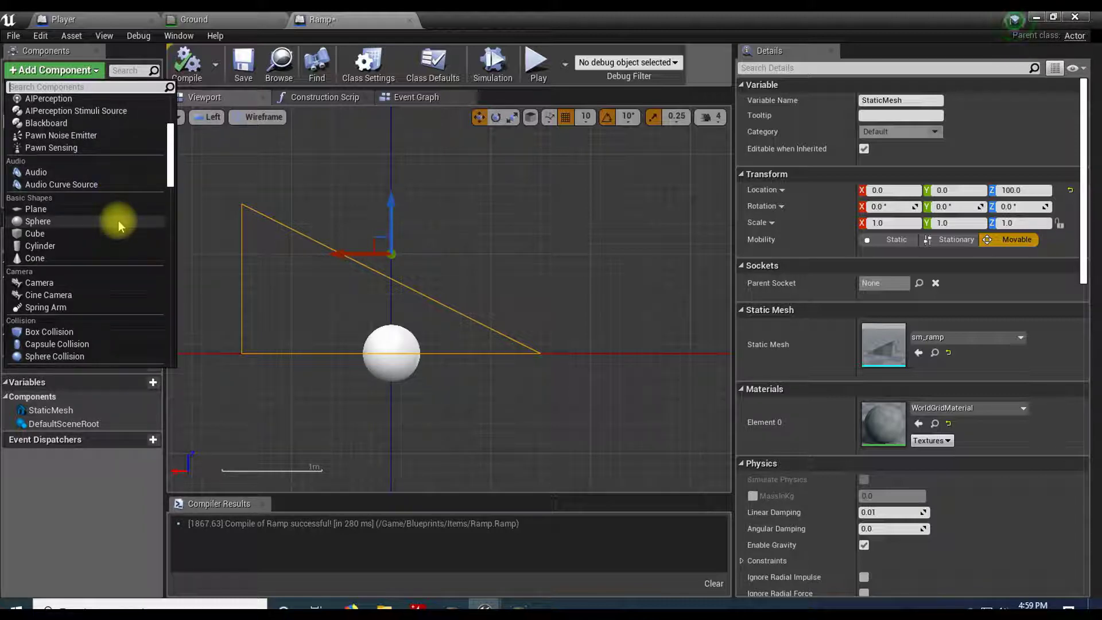
scroll(119, 172, "down", 6)
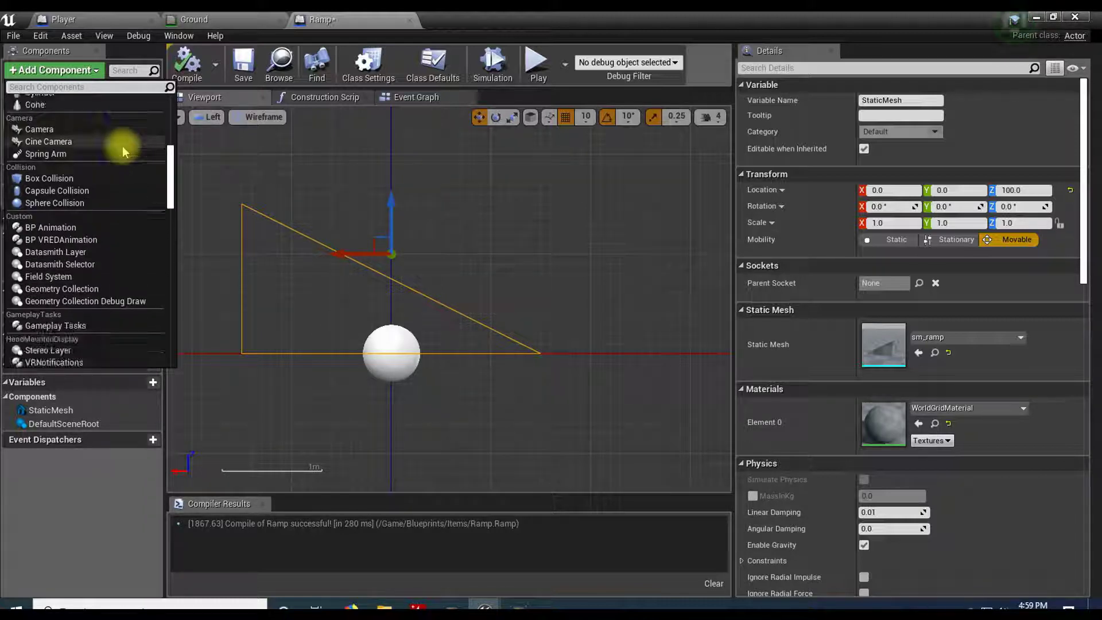
scroll(122, 151, "down", 1)
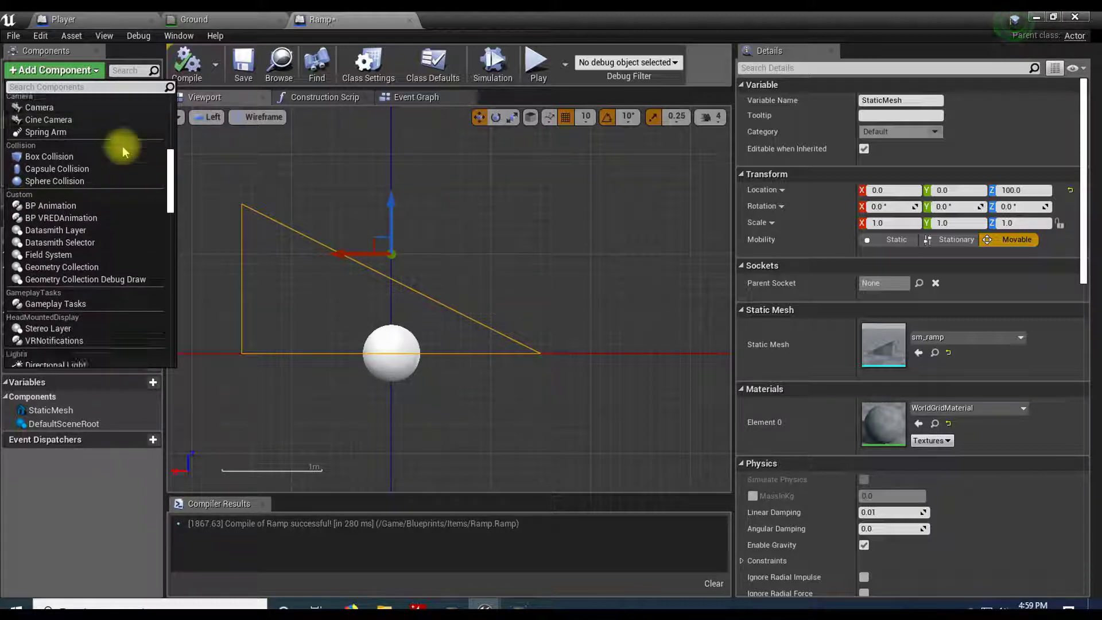
left_click(54, 160)
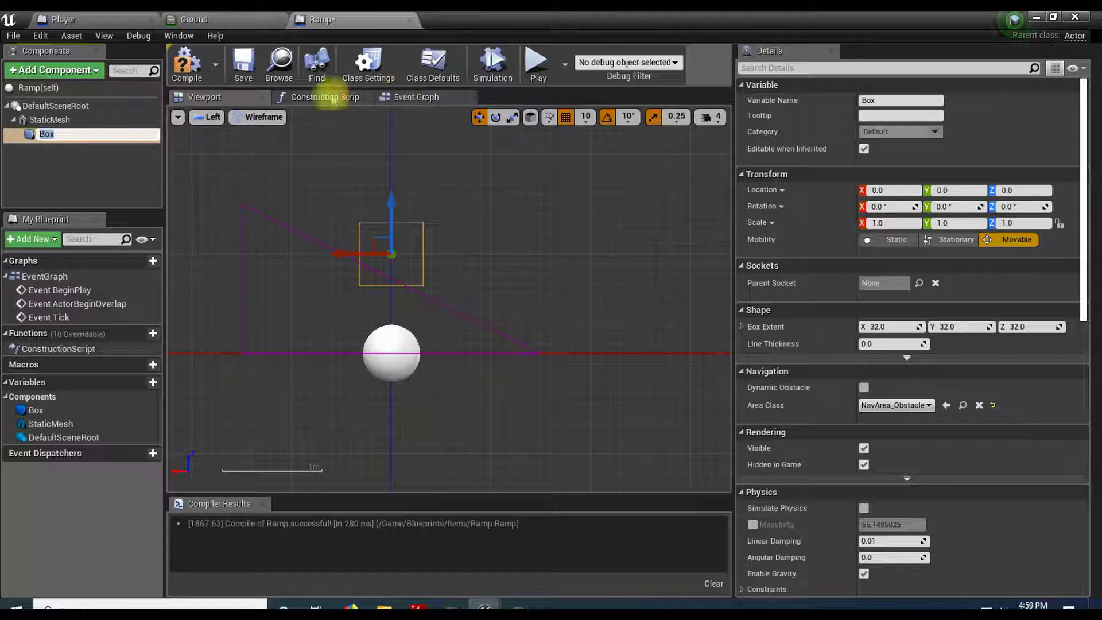
- In the perspective view, scale the collision box up around the ramp to 4.5 in X and 4.0 in Y and Z
left_click(208, 119)
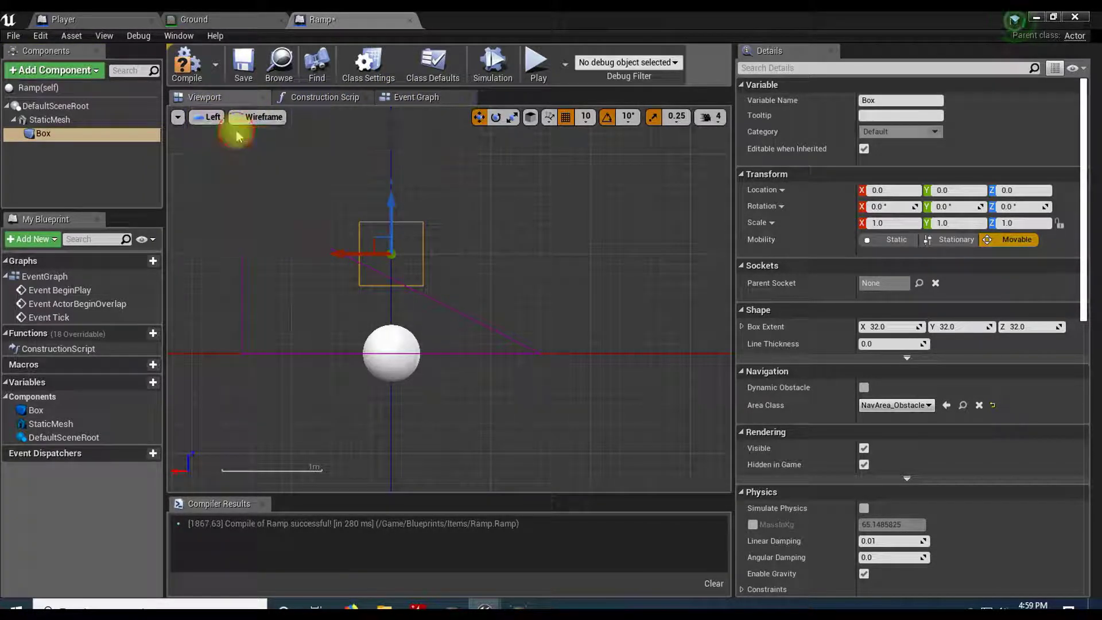
left_click(232, 131)
right_click_drag(418, 295, 443, 308)
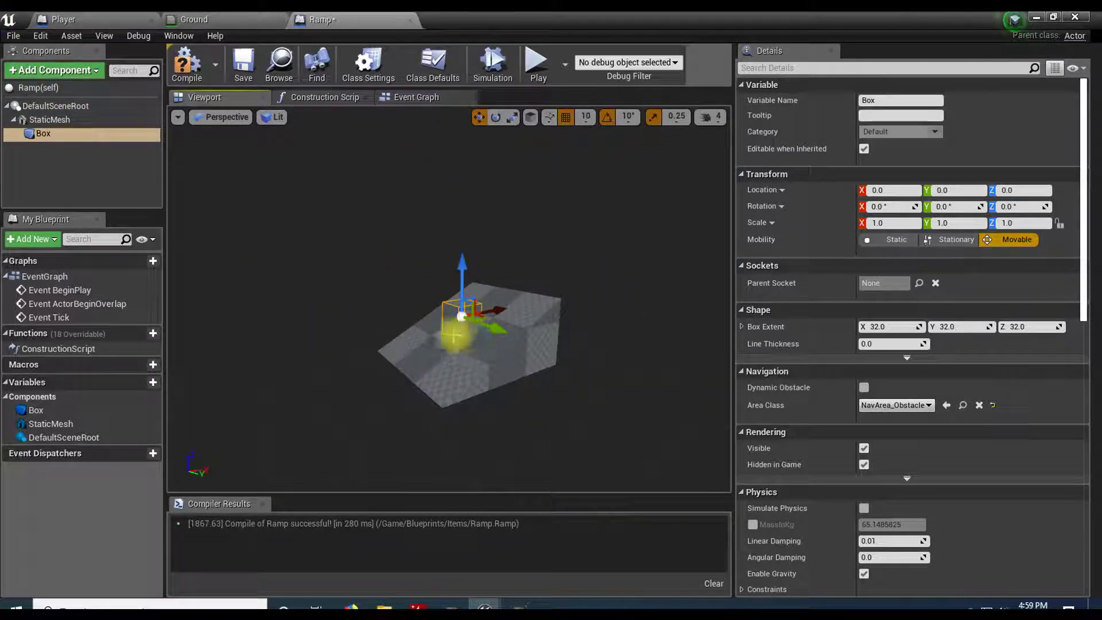
key("e")
key("r")
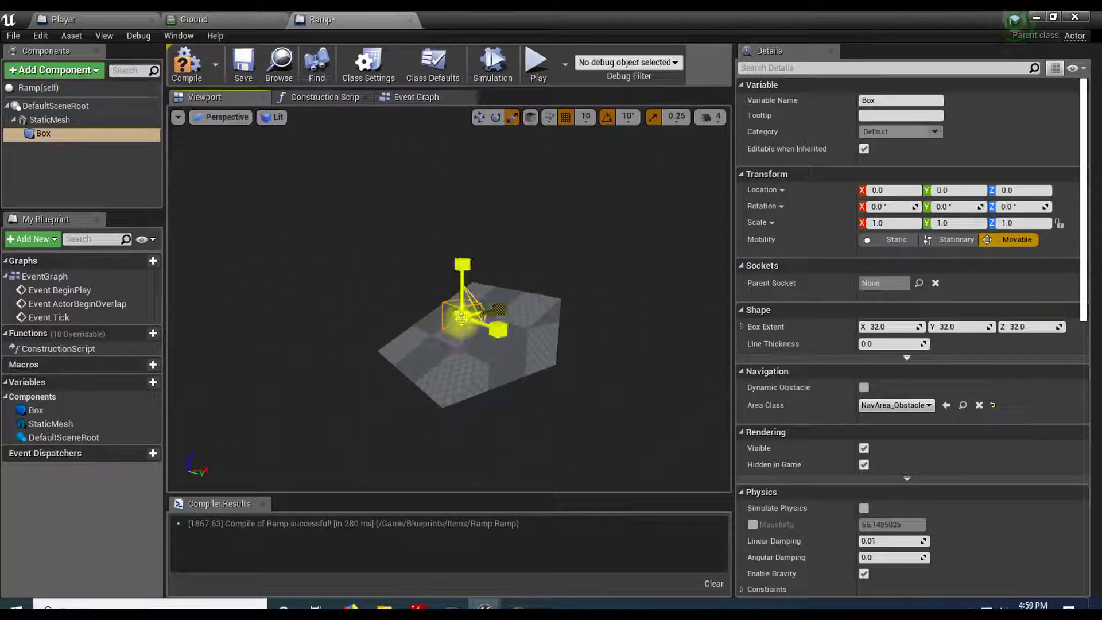
left_click_drag(463, 316, 505, 308)
right_click_drag(505, 308, 563, 313)
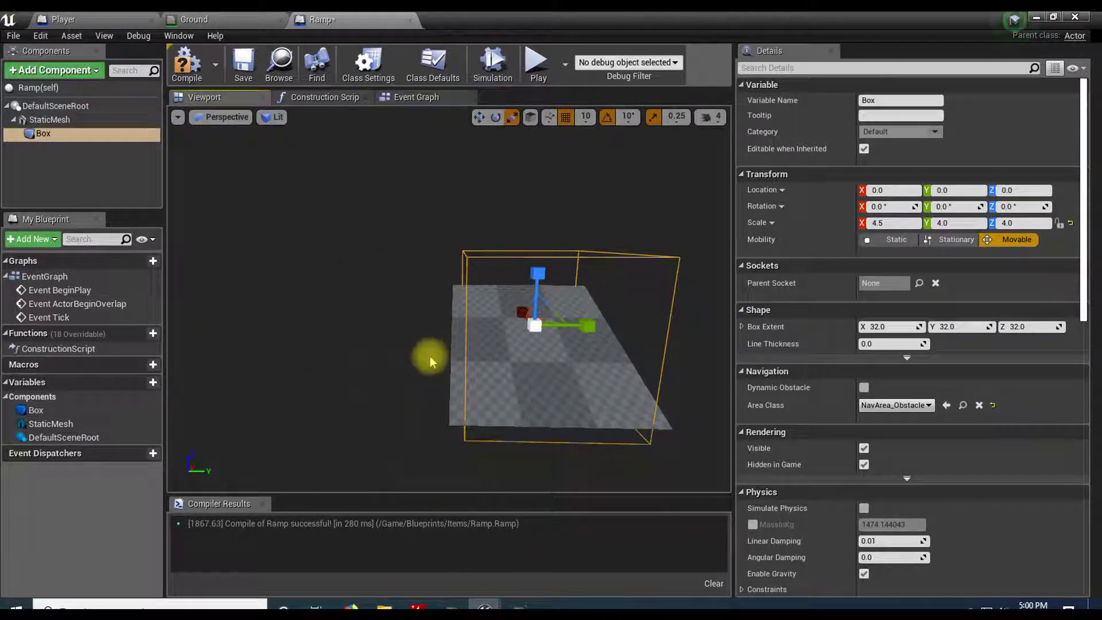
- Scale the collision box to 4.75 along Y so it covers the ramp's full width
mouse_move(587, 326)
left_mouse_down()
mouse_move(611, 324)
mouse_move(584, 324)
left_mouse_up()
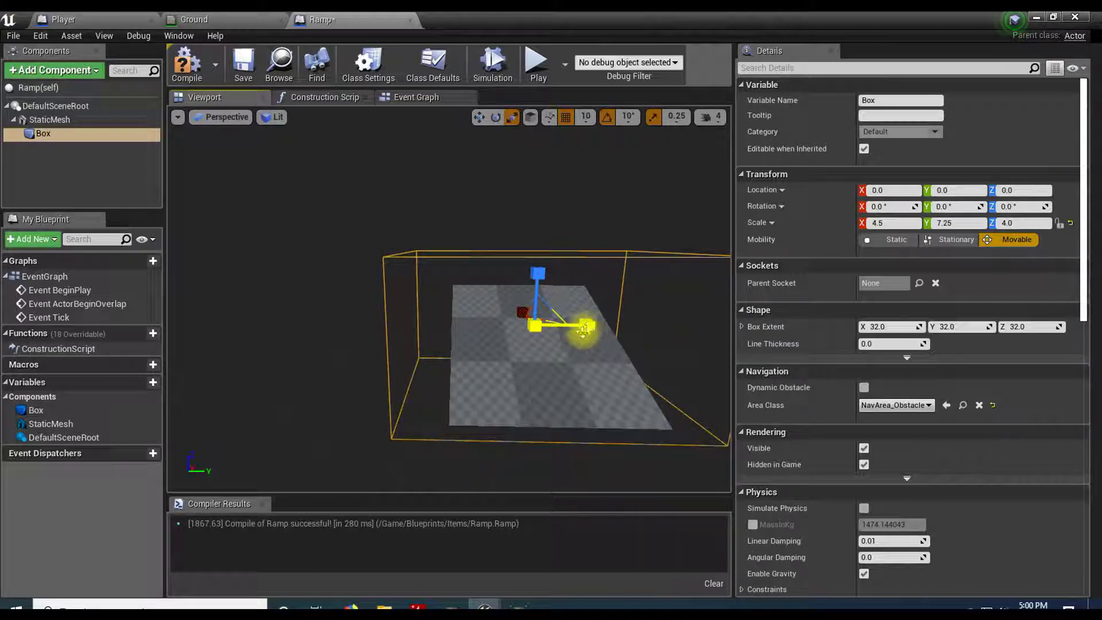
mouse_move(363, 397)
left_mouse_down()
mouse_move(376, 345)
mouse_move(367, 402)
left_mouse_up()
left_click_drag(493, 325, 467, 326)
right_click_drag(460, 414, 533, 399)
right_click_drag(459, 402, 465, 405)
mouse_move(437, 343)
left_mouse_down()
mouse_move(460, 313)
mouse_move(430, 347)
mouse_move(422, 330)
left_mouse_up()
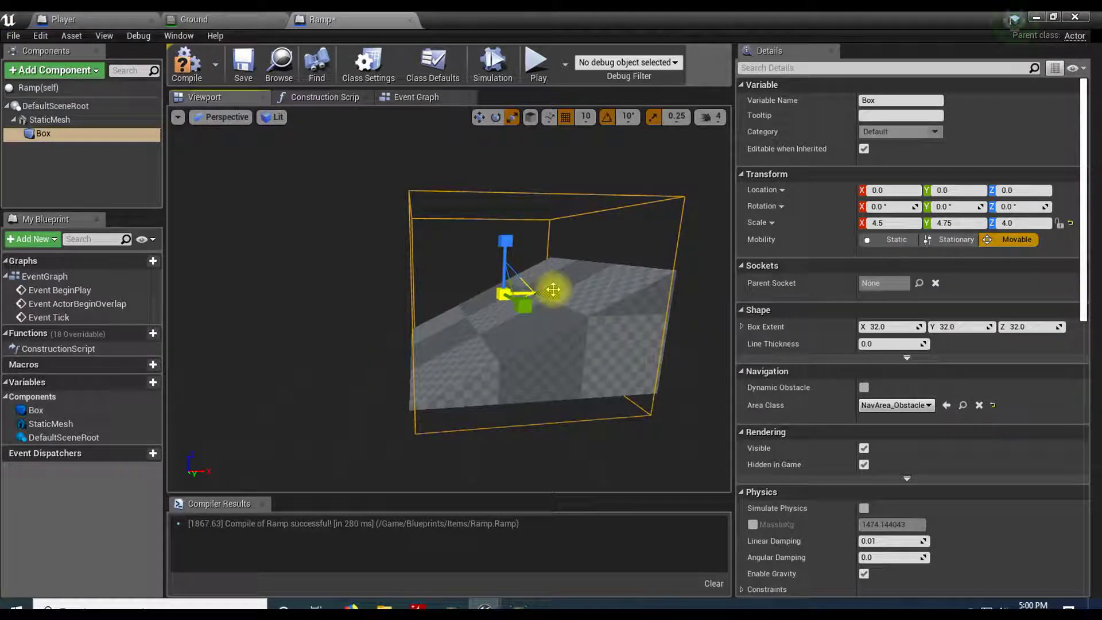
- Reduce the collision box's X scale to 4.25 and shift it to an X location of 10
mouse_move(551, 293)
left_mouse_down()
mouse_move(572, 321)
mouse_move(562, 291)
left_mouse_up()
key("w")
right_click_drag(499, 380, 608, 396)
key("a")
- In the left orthographic view, reduce the collision box's Z scale to 3.25 so its base lines up with the ramp's bottom
left_click(219, 117)
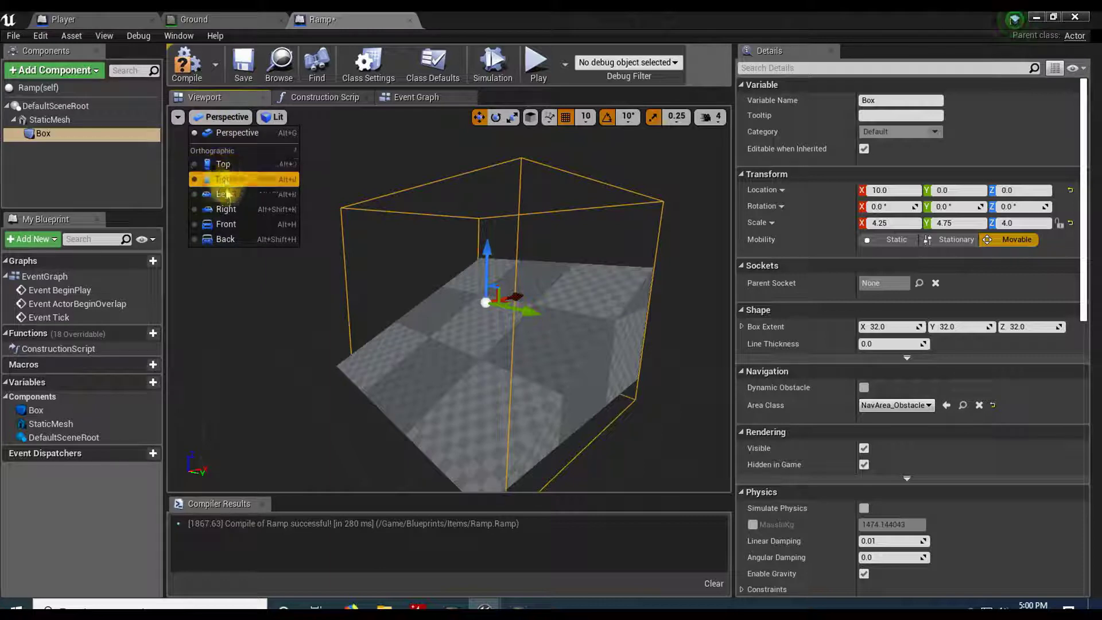
left_click(224, 191)
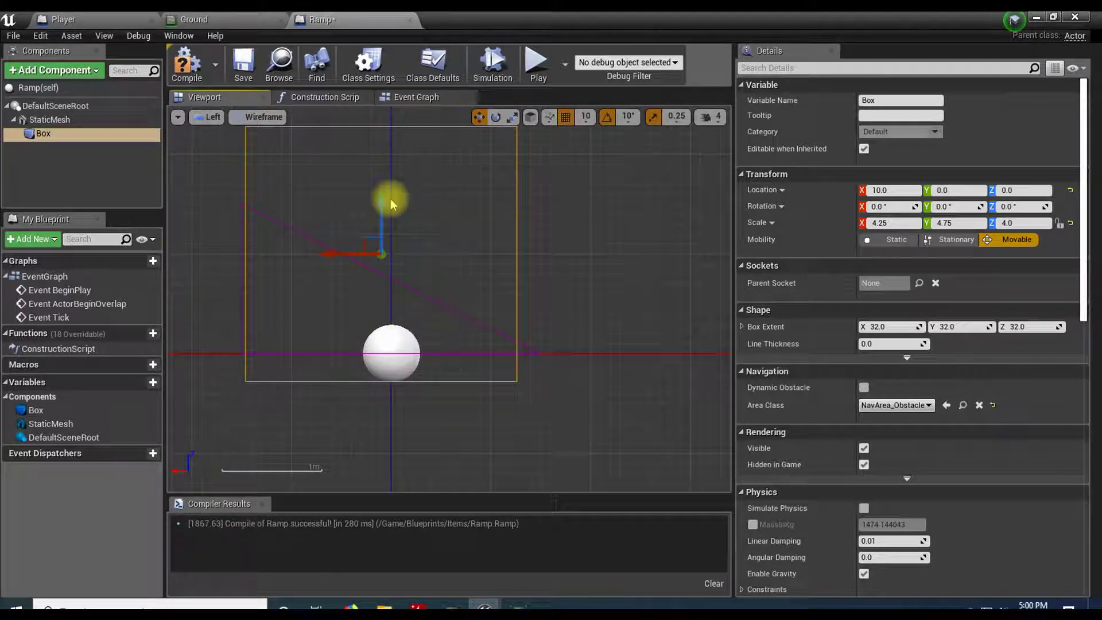
scroll(419, 211, "down", 2)
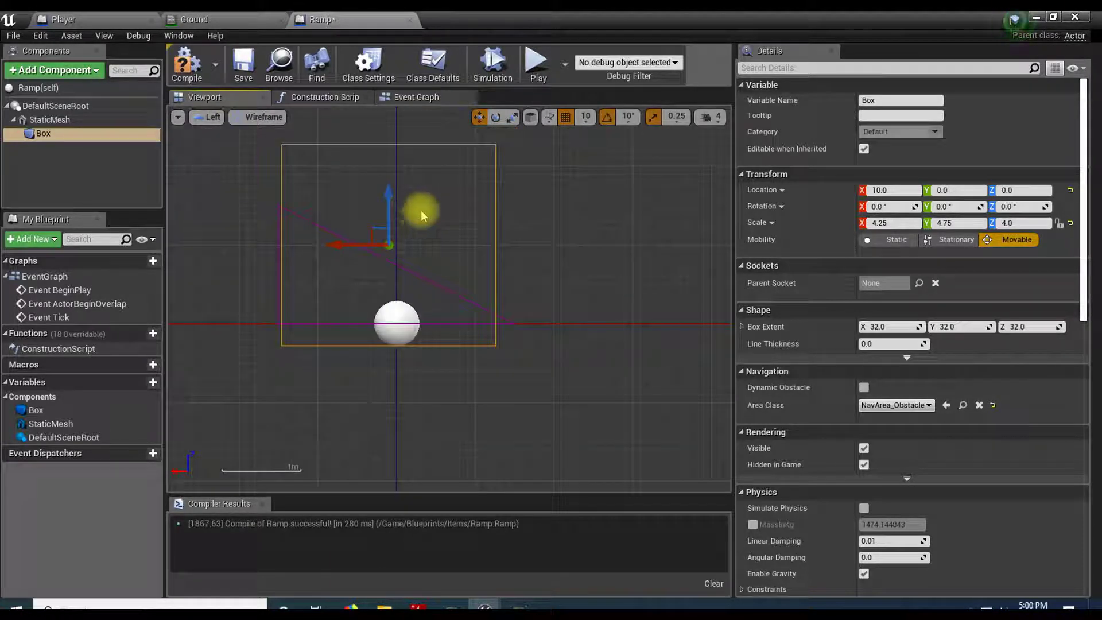
key("e")
key("r")
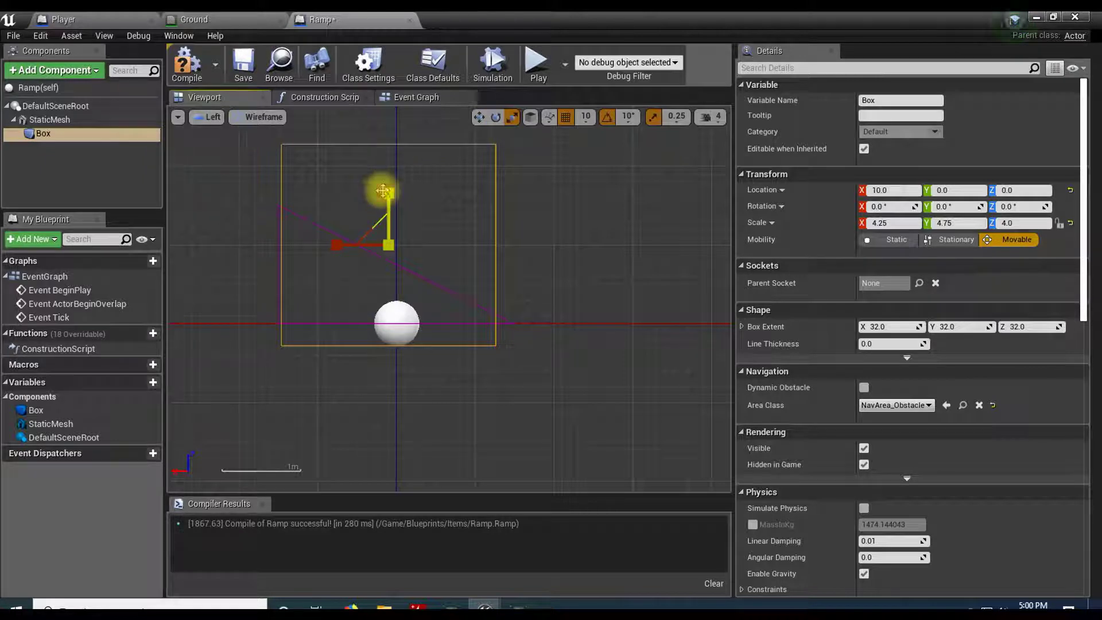
left_click_drag(388, 192, 388, 195)
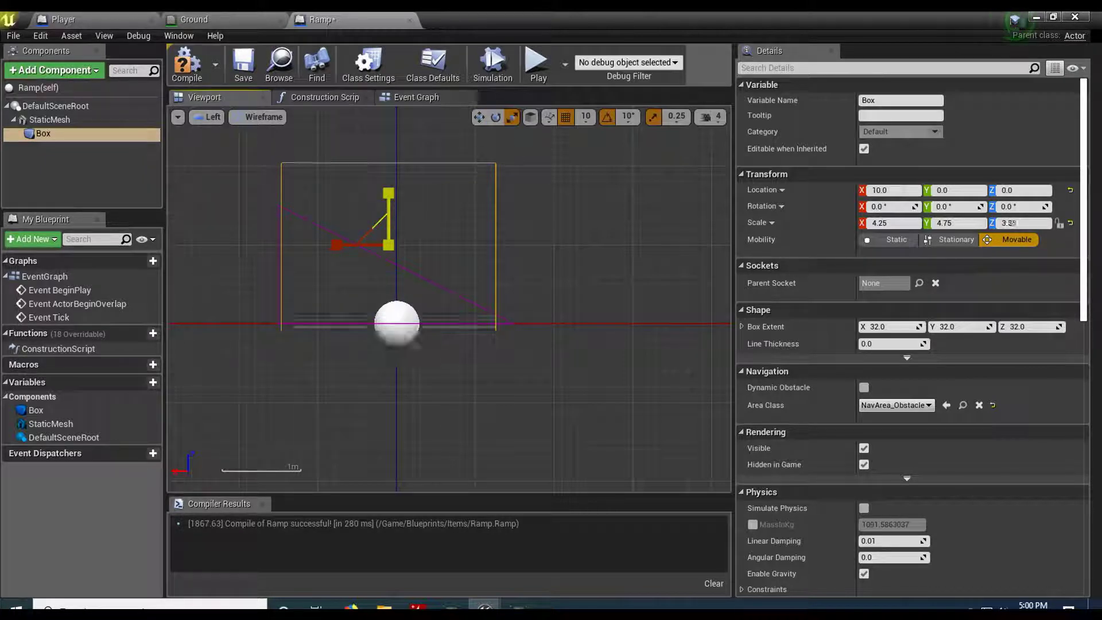
left_click_drag(391, 192, 385, 190)
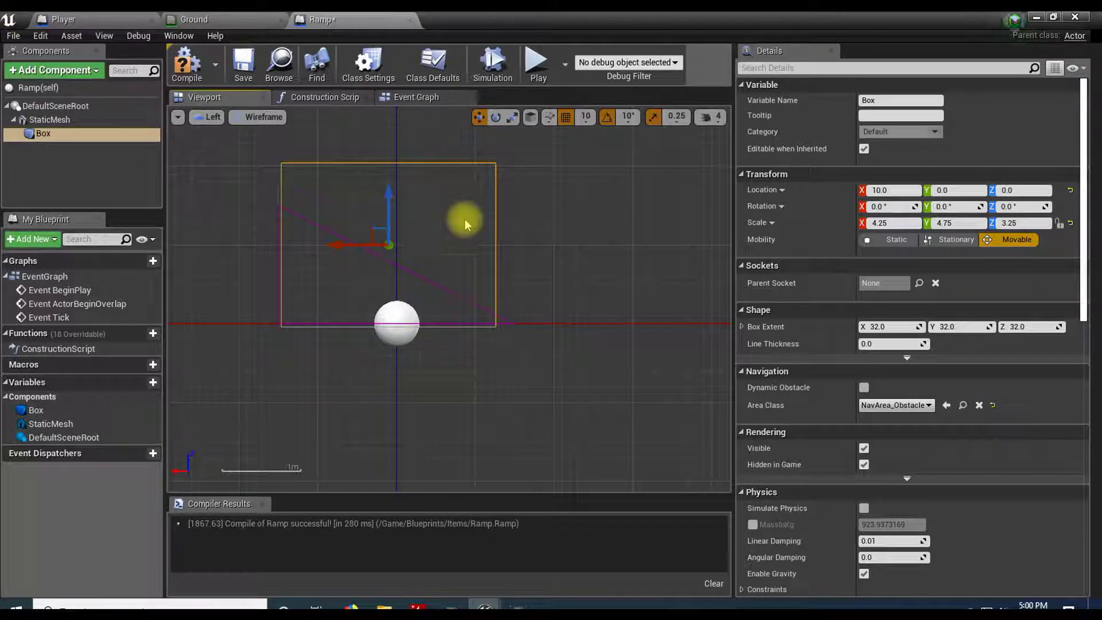
key("e")
key("w")
key("e")
key("w")
key("e")
key("w")
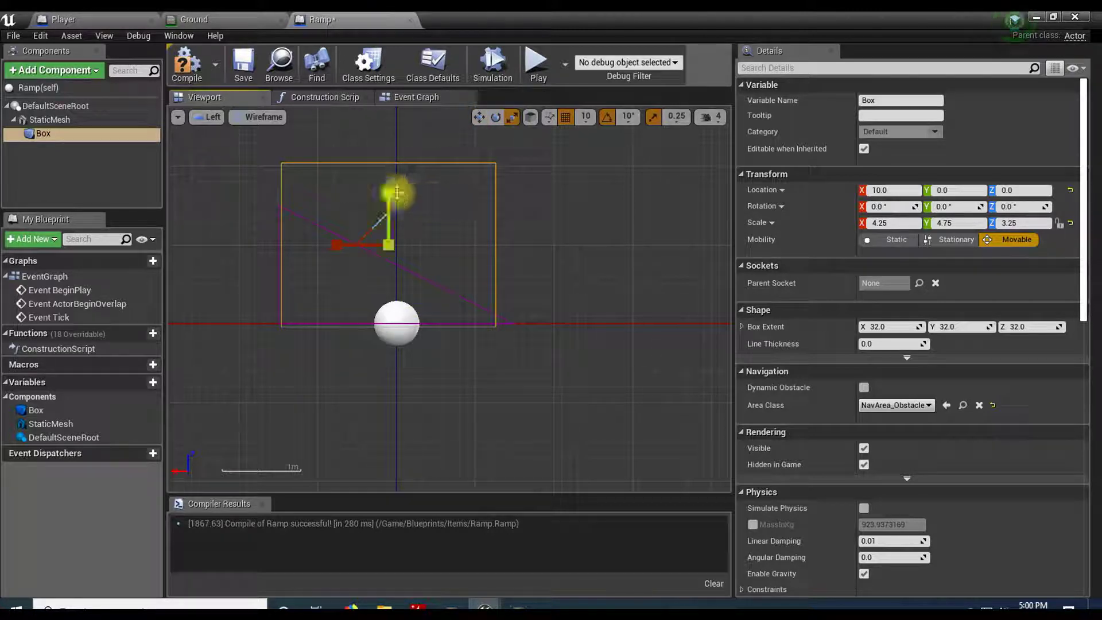
key("e")
key("w")
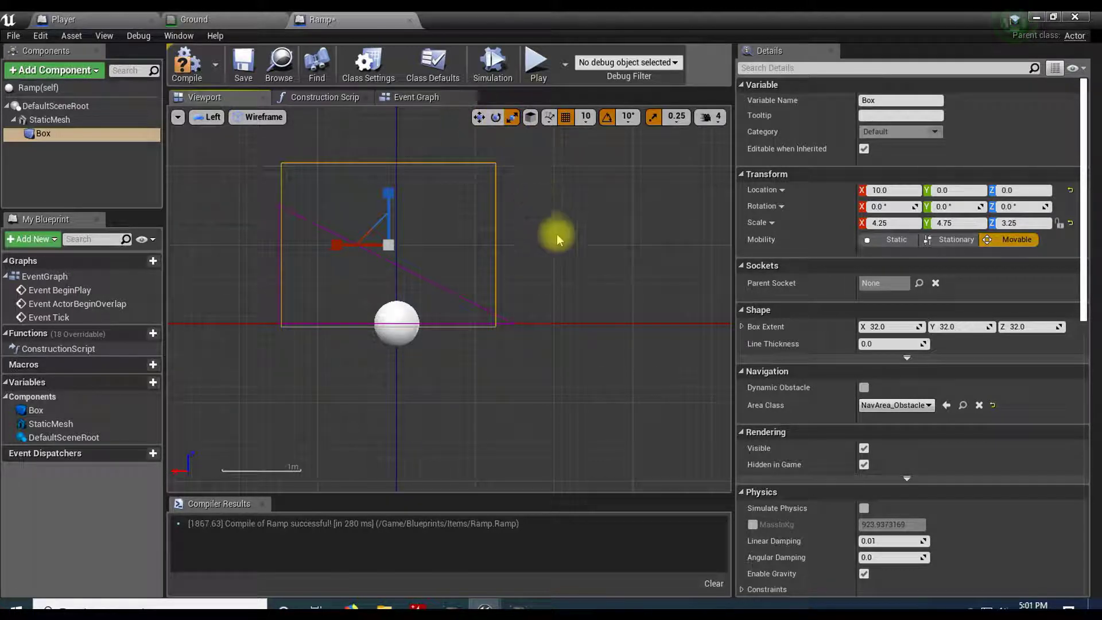
left_click_drag(336, 246, 341, 245)
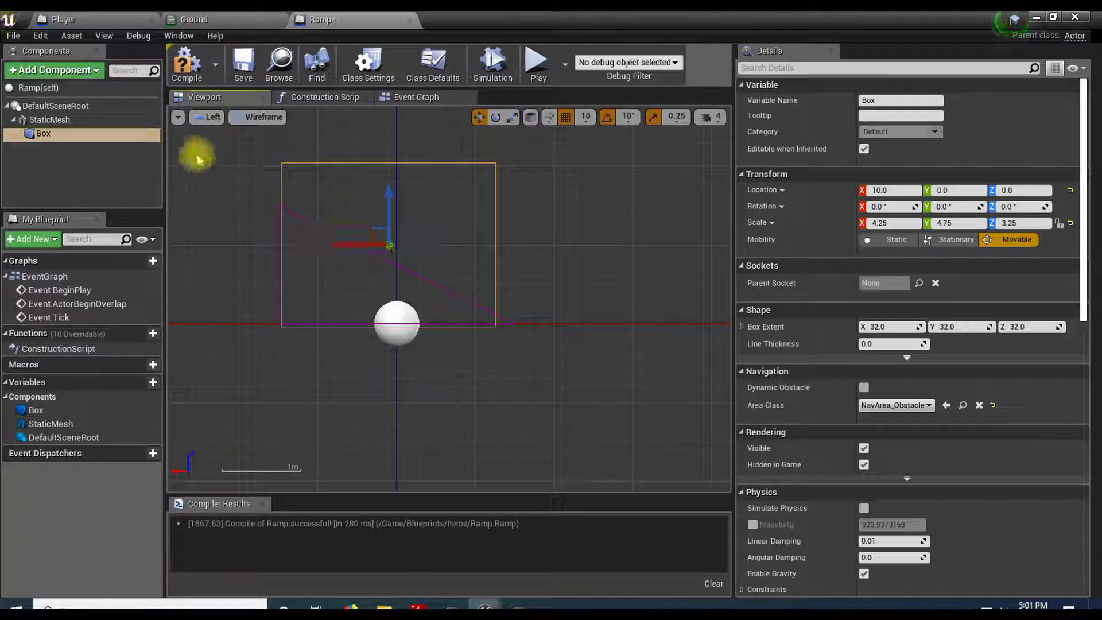
- Return the blueprint viewport to the perspective view and check the collision box around the ramp
left_click(401, 102)
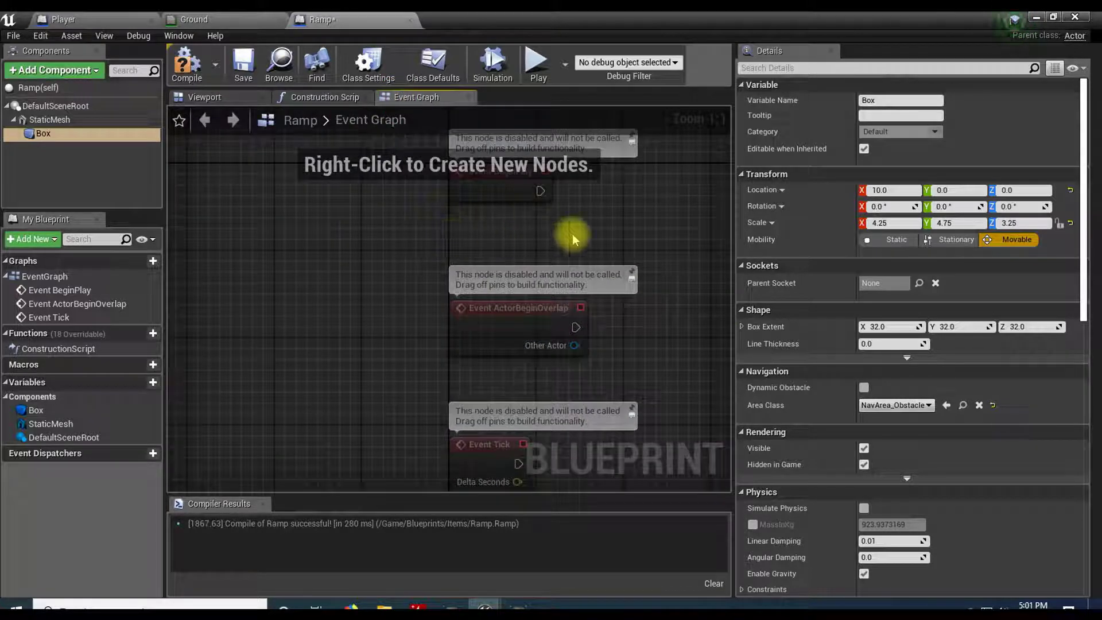
left_click(221, 102)
left_click(208, 117)
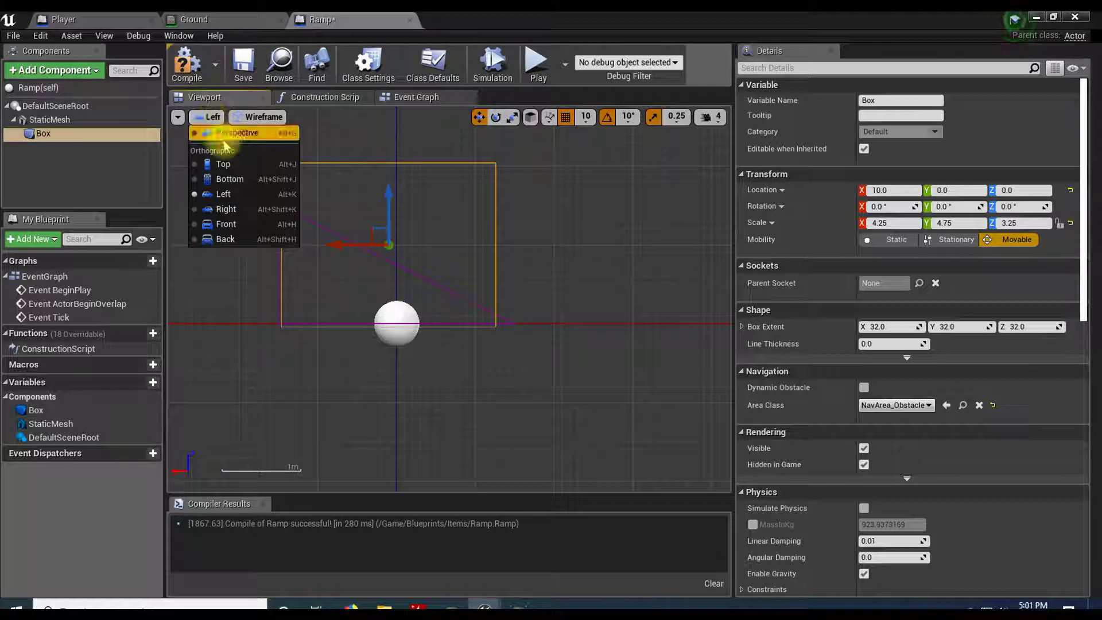
left_click(231, 138)
mouse_move(394, 337)
left_mouse_down()
mouse_move(422, 390)
mouse_move(373, 322)
mouse_move(414, 396)
mouse_move(453, 367)
mouse_move(401, 321)
mouse_move(386, 339)
left_mouse_up()
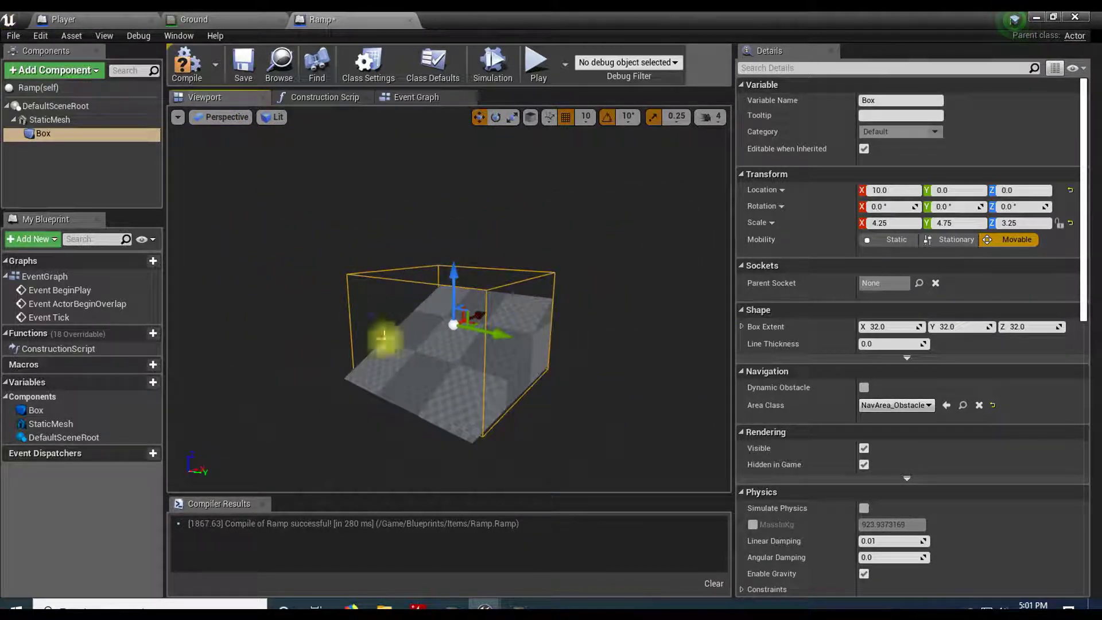
- In the Event Graph, delete the Event Tick and Event BeginPlay nodes and move Event ActorBeginOverlap up into the freed space
left_click(404, 96)
right_click_drag(492, 239, 374, 206)
scroll(398, 247, "down", 2)
right_click_drag(459, 215, 459, 240)
left_click(271, 210)
left_click(291, 407)
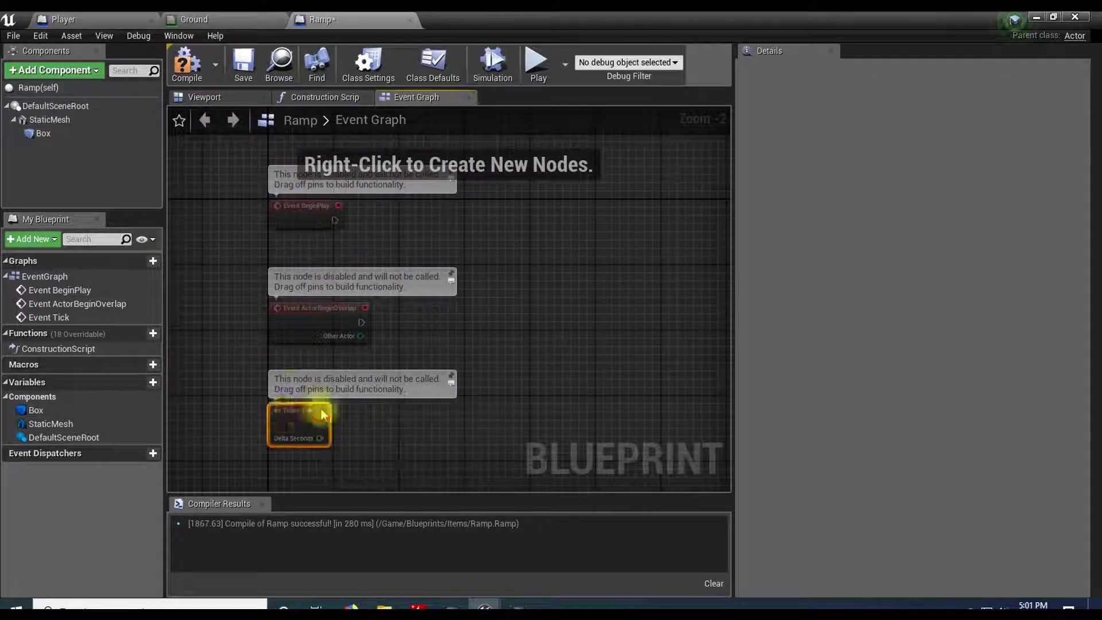
key("Delete")
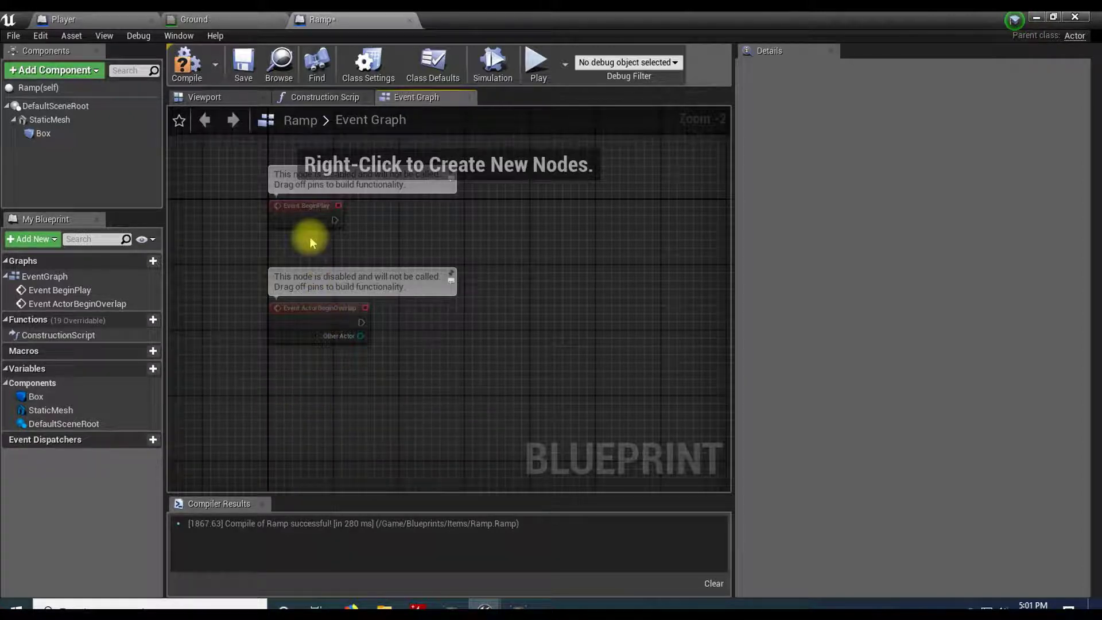
left_click(300, 210)
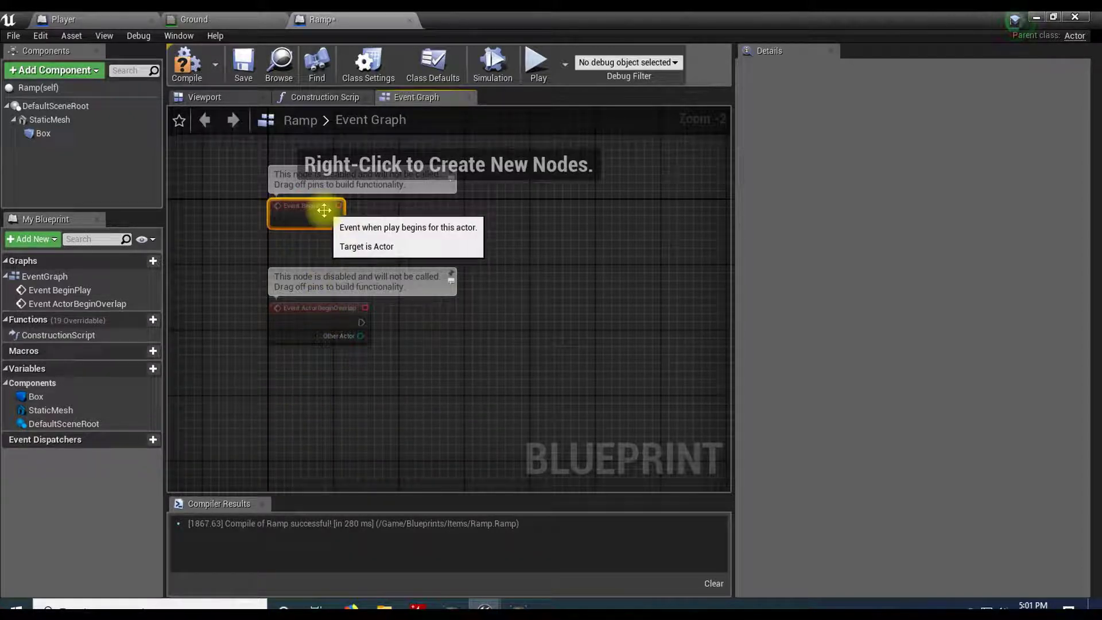
key("Delete")
left_click_drag(290, 315, 295, 217)
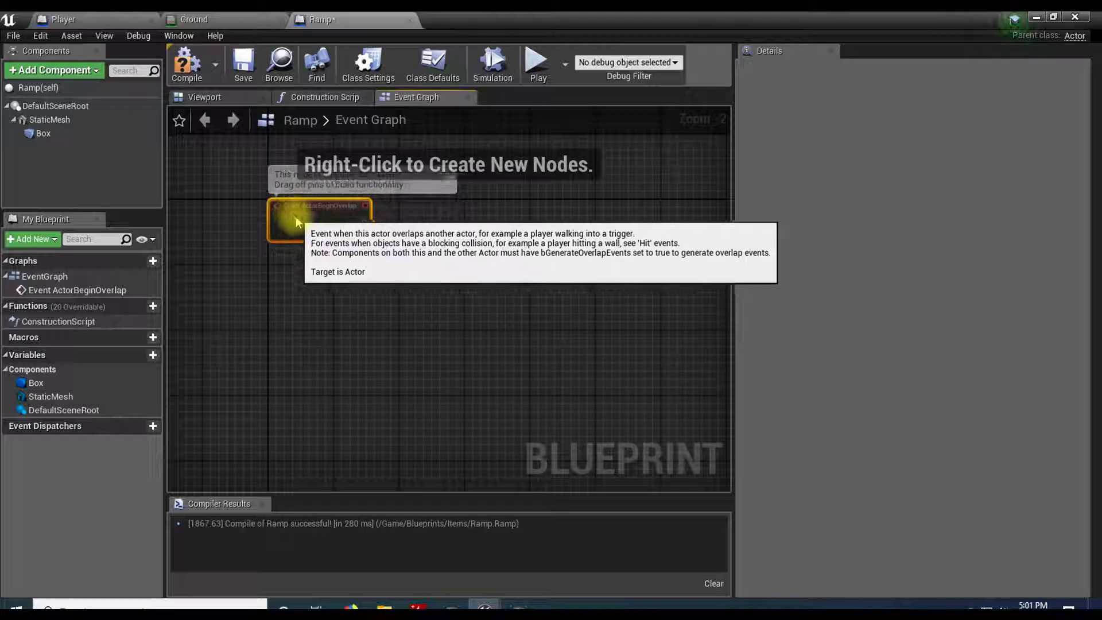
- Add a Cast To Player node after Event ActorBeginOverlap and connect Other Actor to its Object input
scroll(289, 256, "up", 2)
right_click_drag(290, 258, 232, 341)
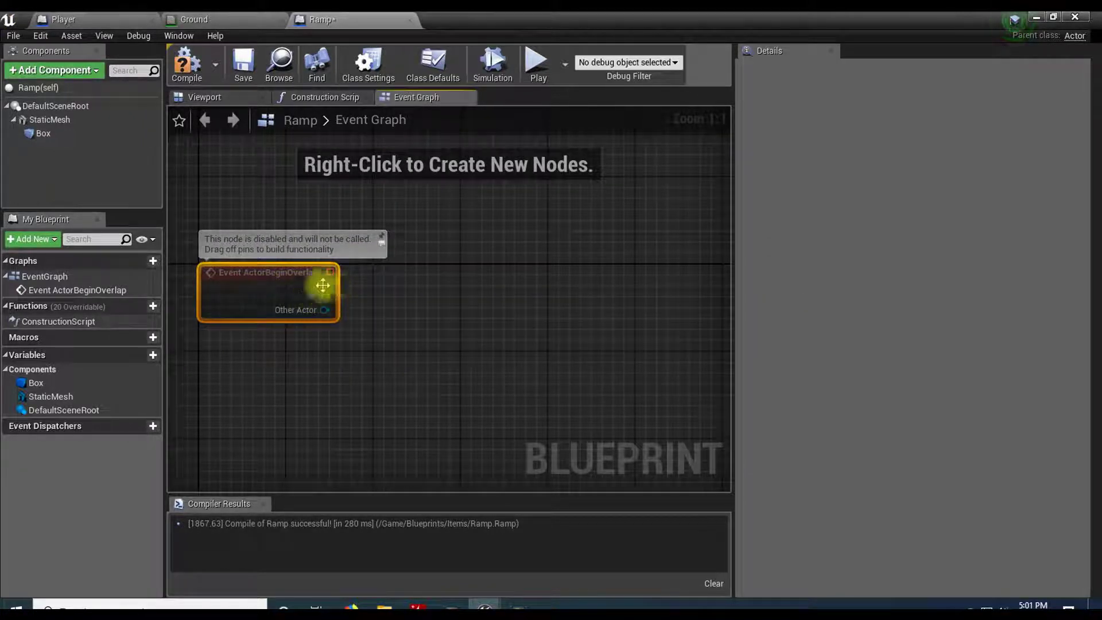
left_click_drag(324, 291, 411, 290)
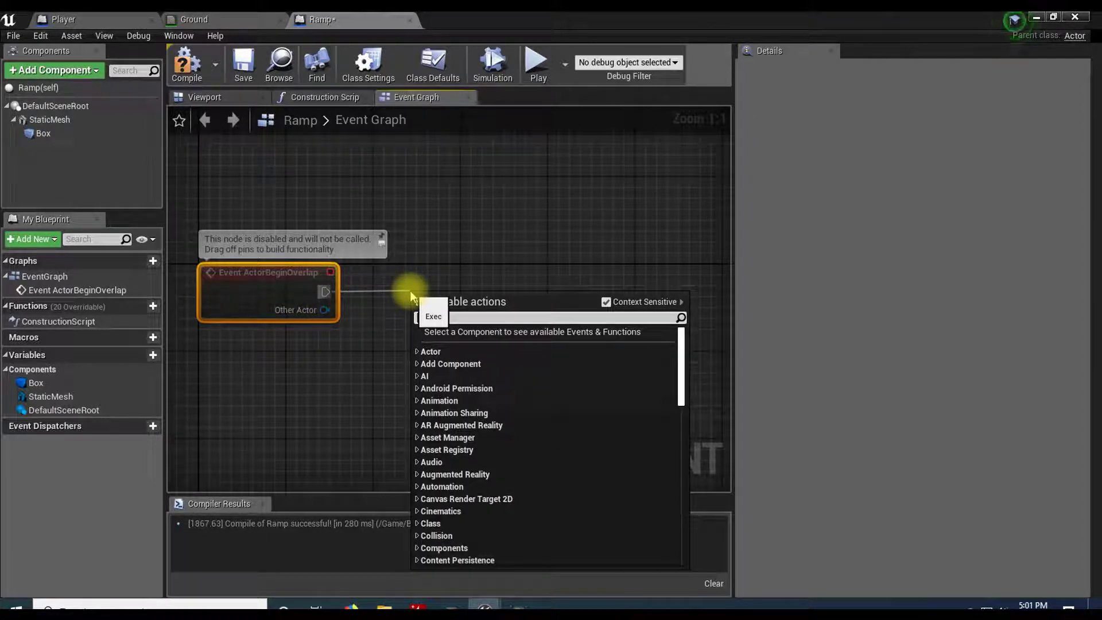
type("cast to player")
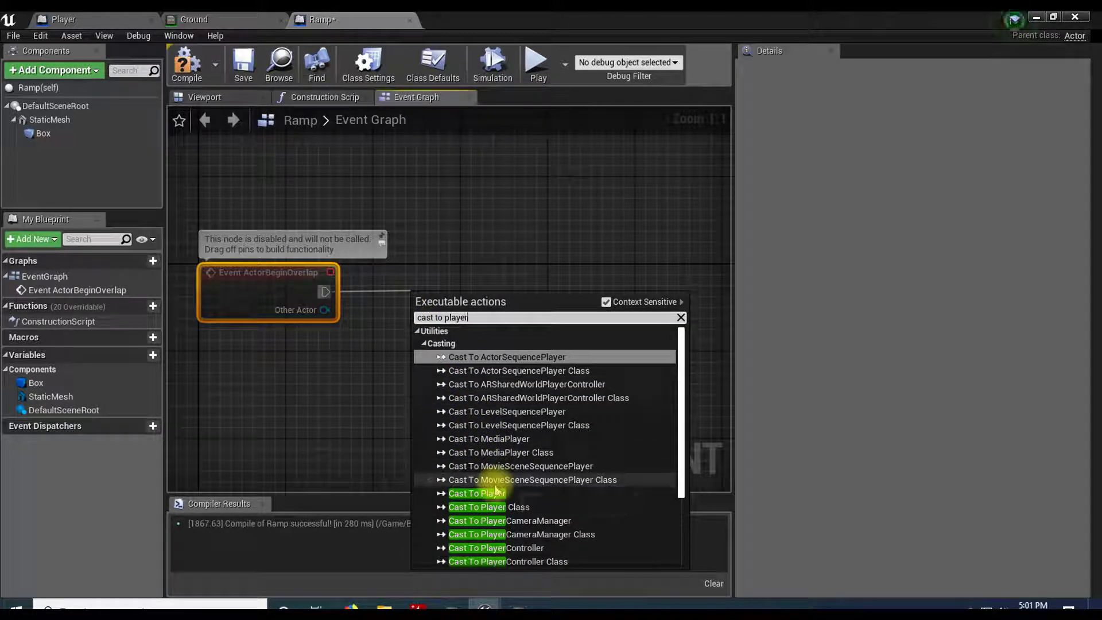
left_click(497, 497)
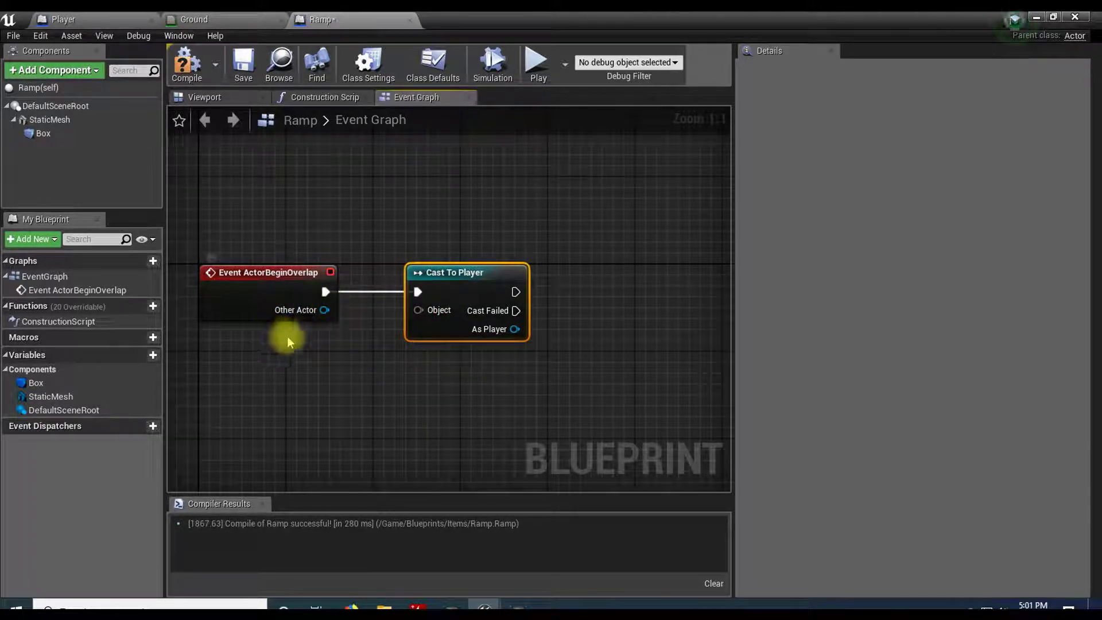
left_click(261, 307)
left_click_drag(322, 311, 418, 310)
left_click_drag(472, 280, 438, 281)
- Widen the graph area and add an Add Force (Cube) node to the successful execution output of Cast To Player
right_click_drag(562, 325, 544, 277)
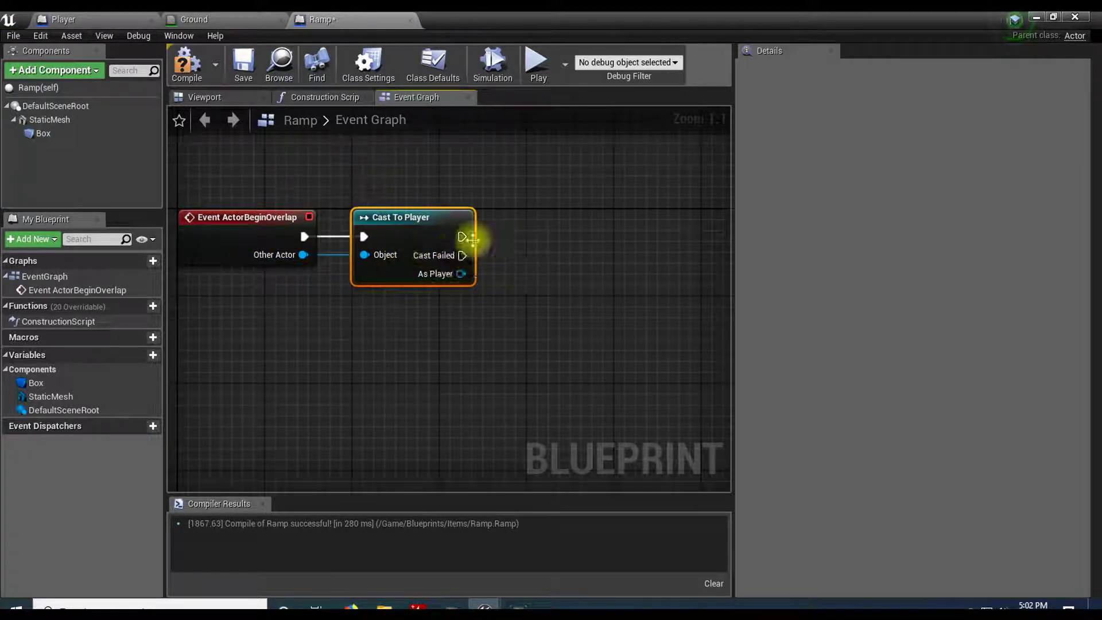
left_click_drag(733, 270, 801, 277)
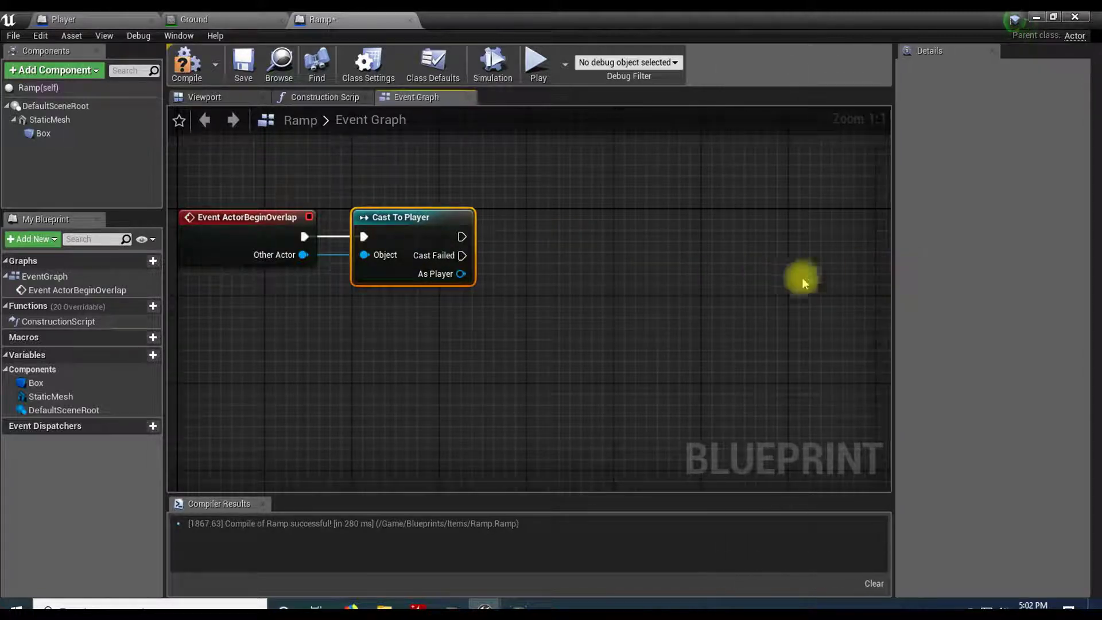
left_click_drag(461, 236, 610, 233)
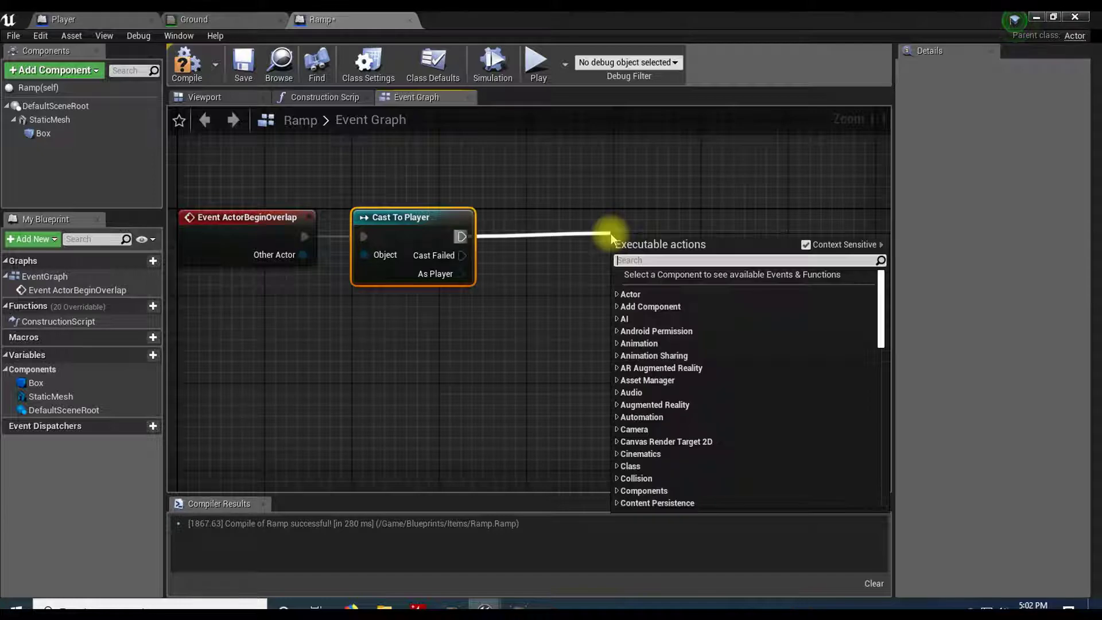
type("add force")
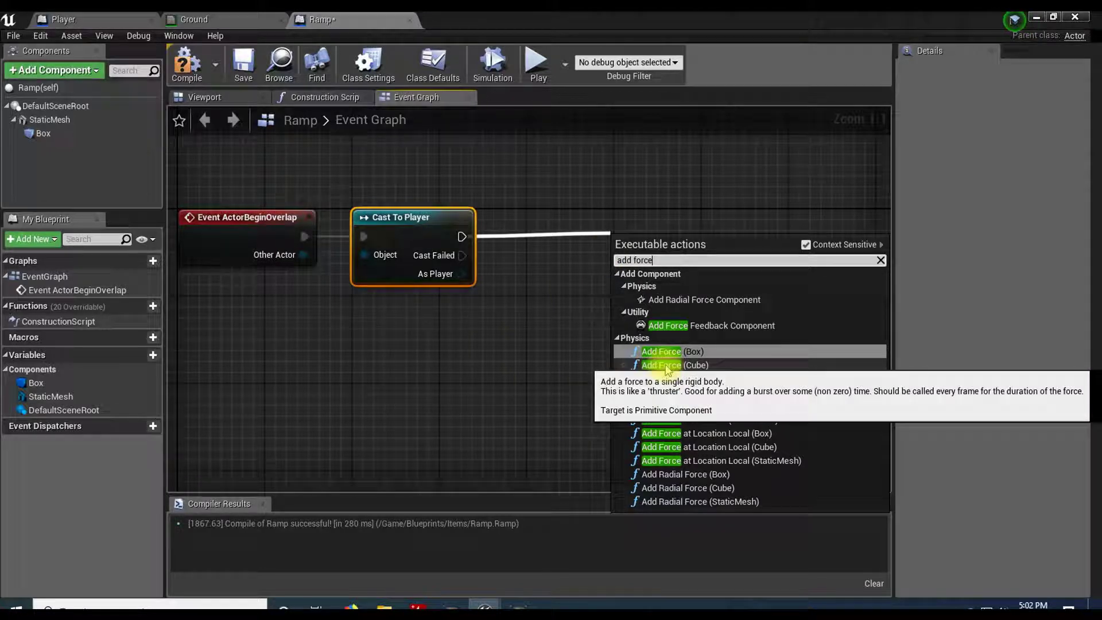
left_click(634, 366)
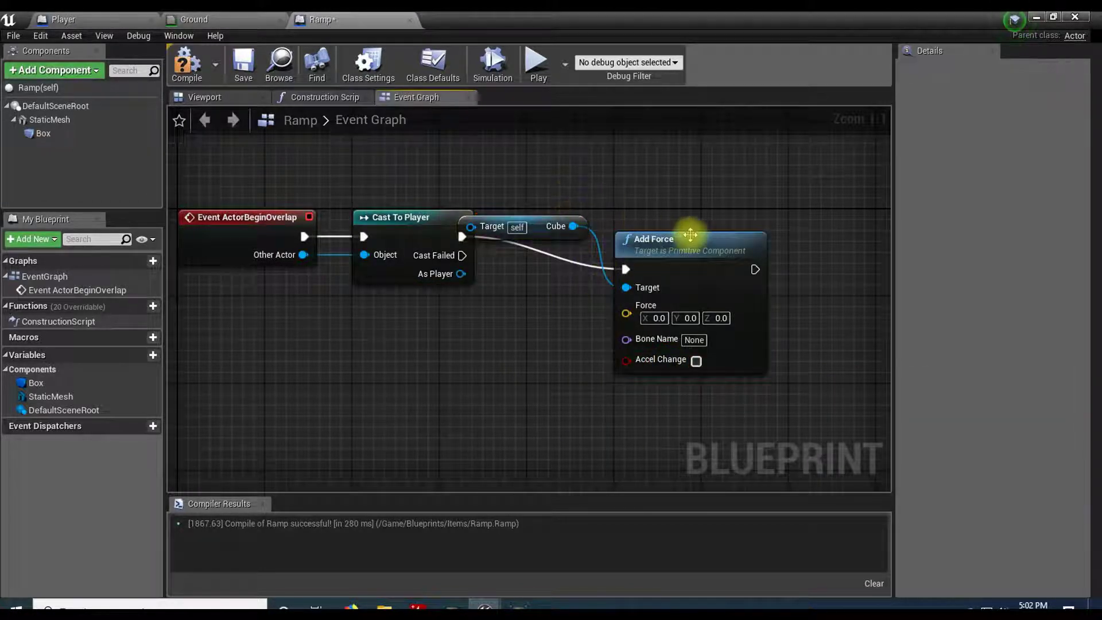
- Place the Cube getter below the cast, connect As Player to its Target, and align Add Force with the other nodes
left_click(542, 223)
left_click_drag(538, 216, 531, 329)
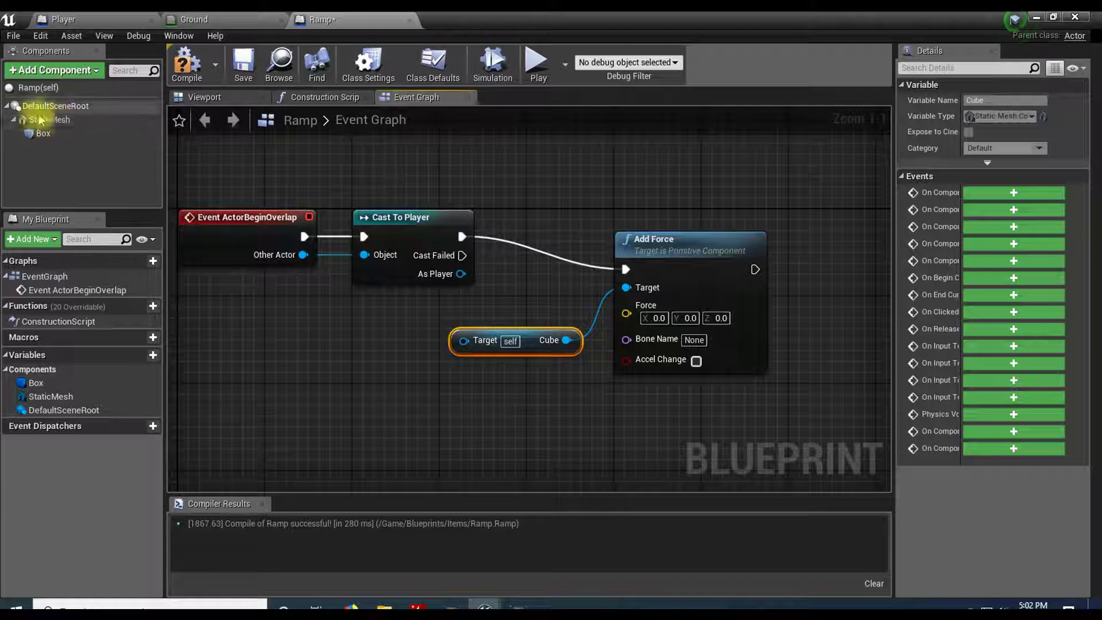
left_click_drag(464, 341, 461, 273)
left_click_drag(558, 339, 626, 287)
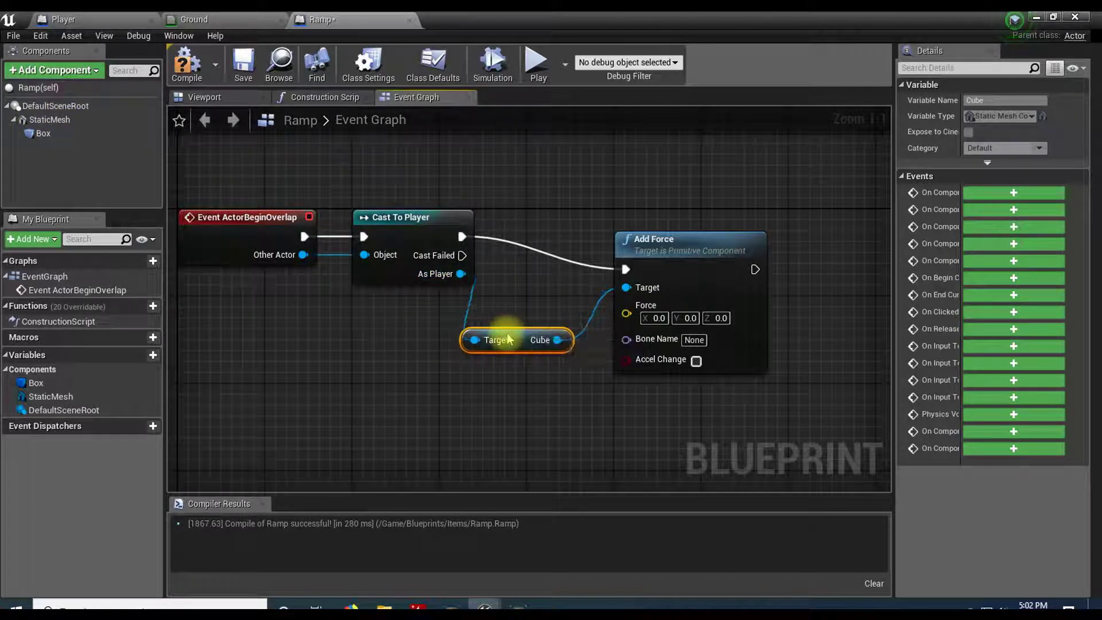
left_click_drag(508, 340, 508, 328)
left_click(670, 236)
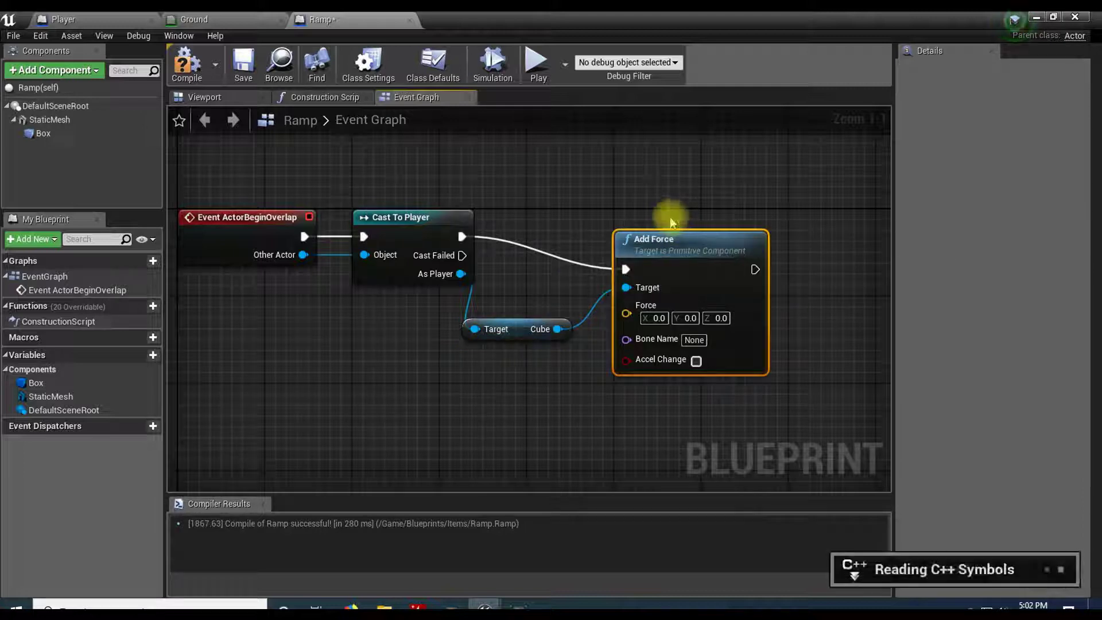
left_click_drag(671, 214, 671, 213)
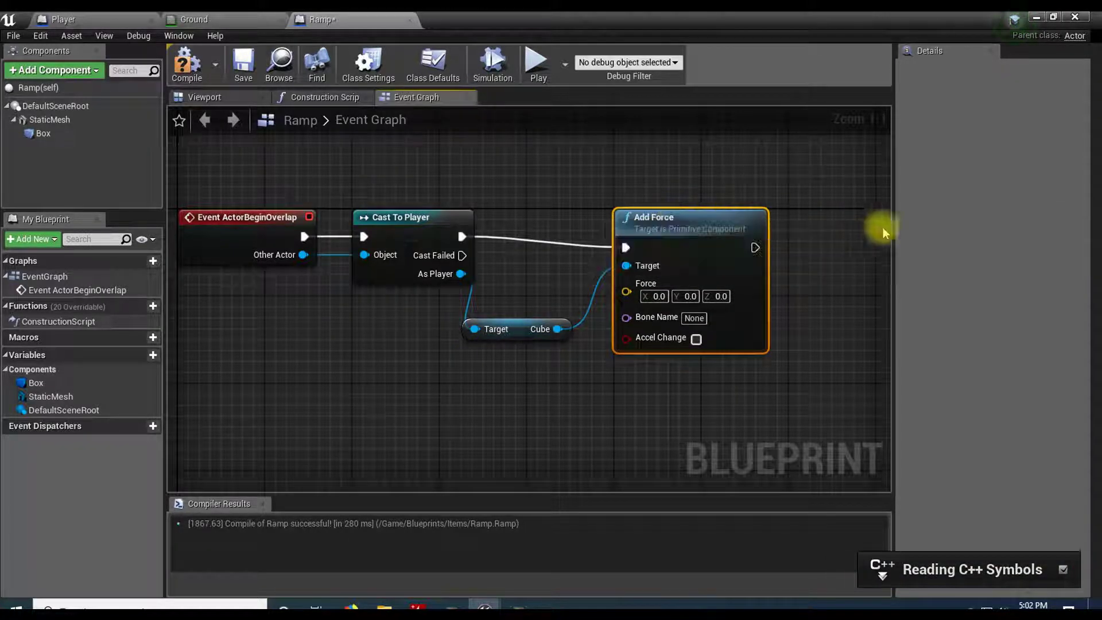
- Enable Accel Change on Add Force, set its force to X 10000 and Z 50000, and compile the Ramp blueprint
right_click_drag(818, 230, 748, 211)
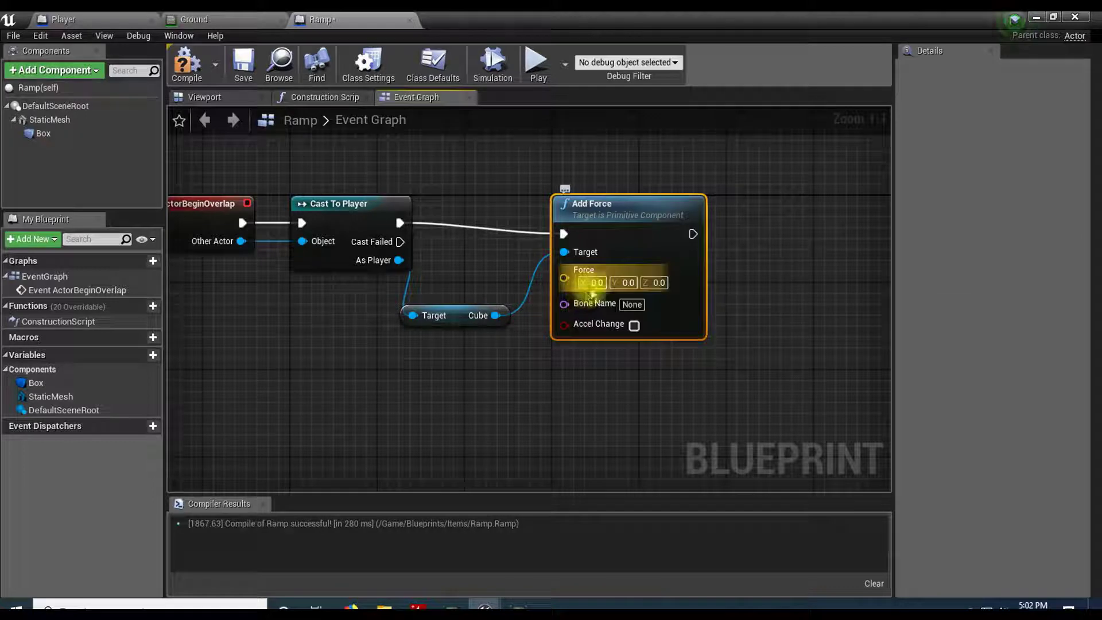
left_click(634, 326)
left_click(659, 283)
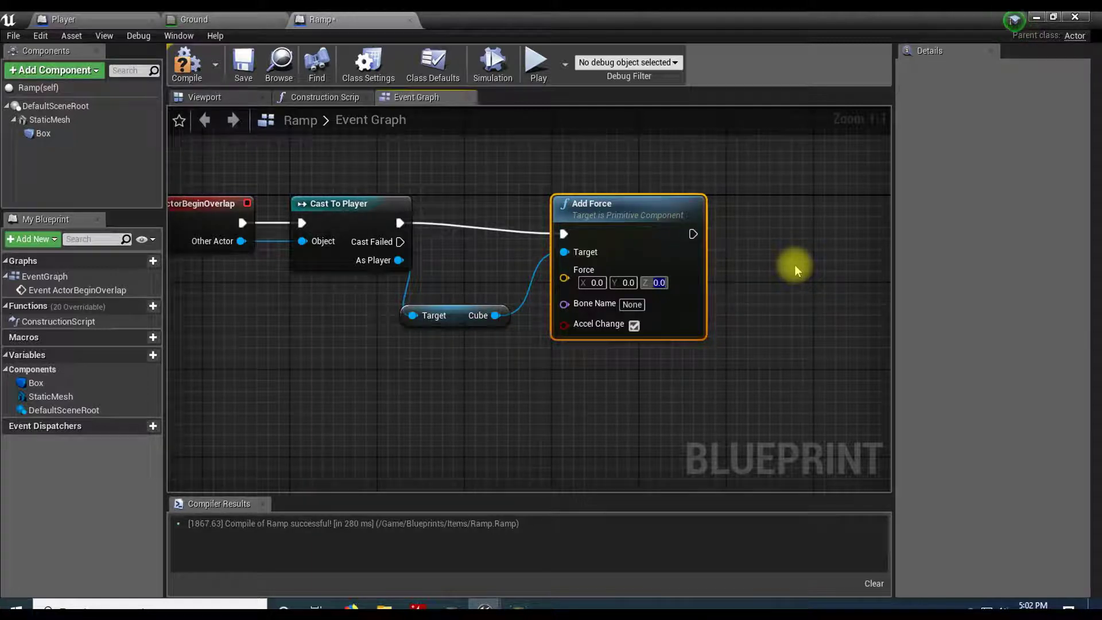
type("50000")
key("Return")
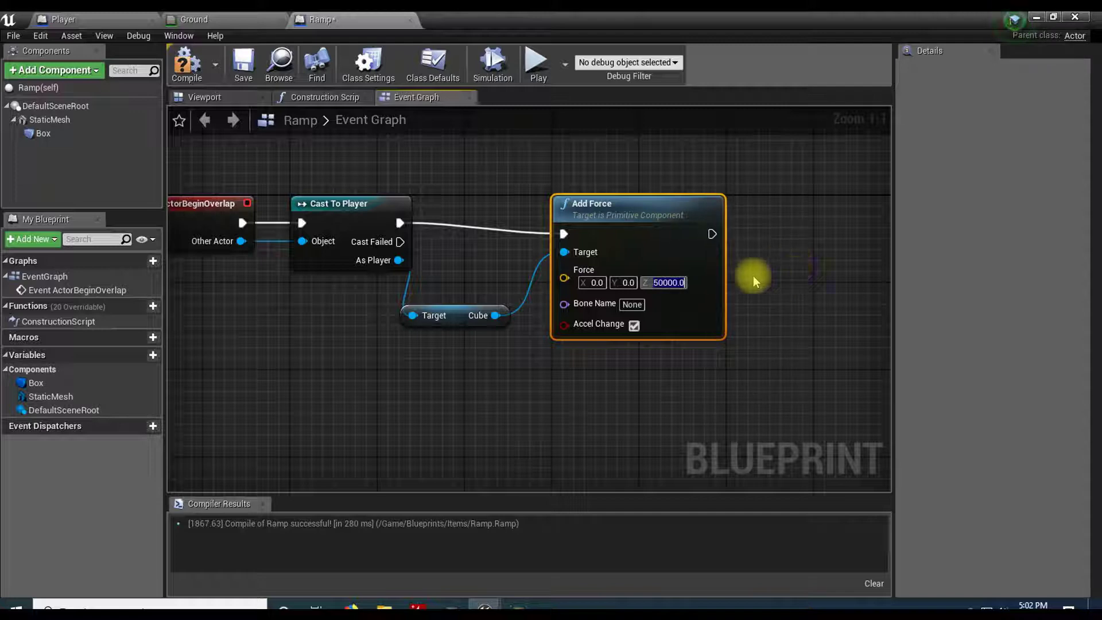
left_click(597, 282)
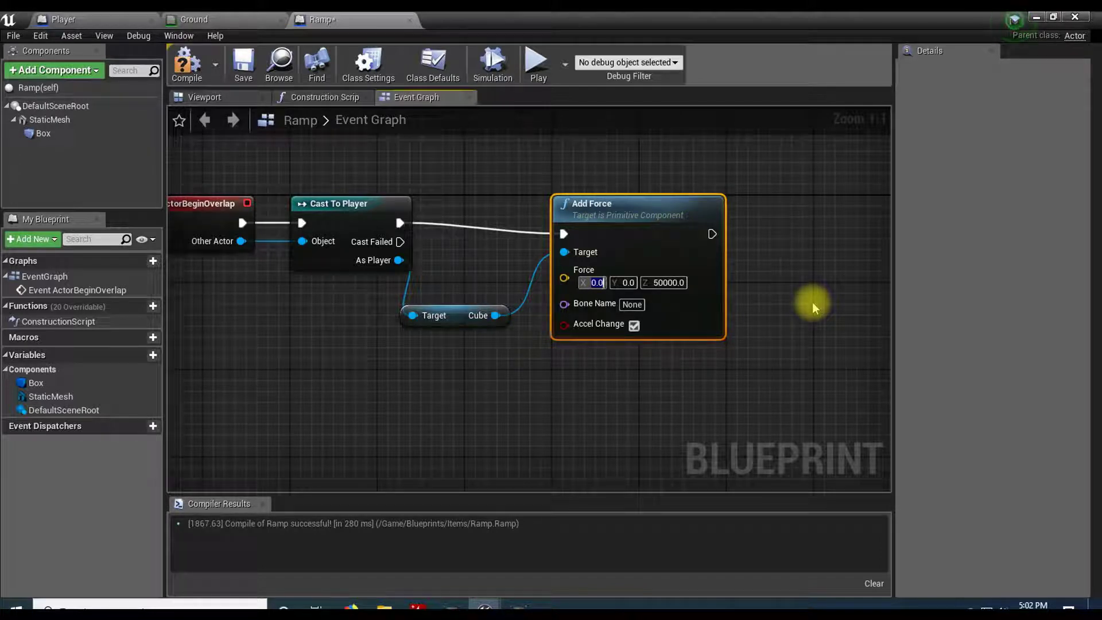
type("10000")
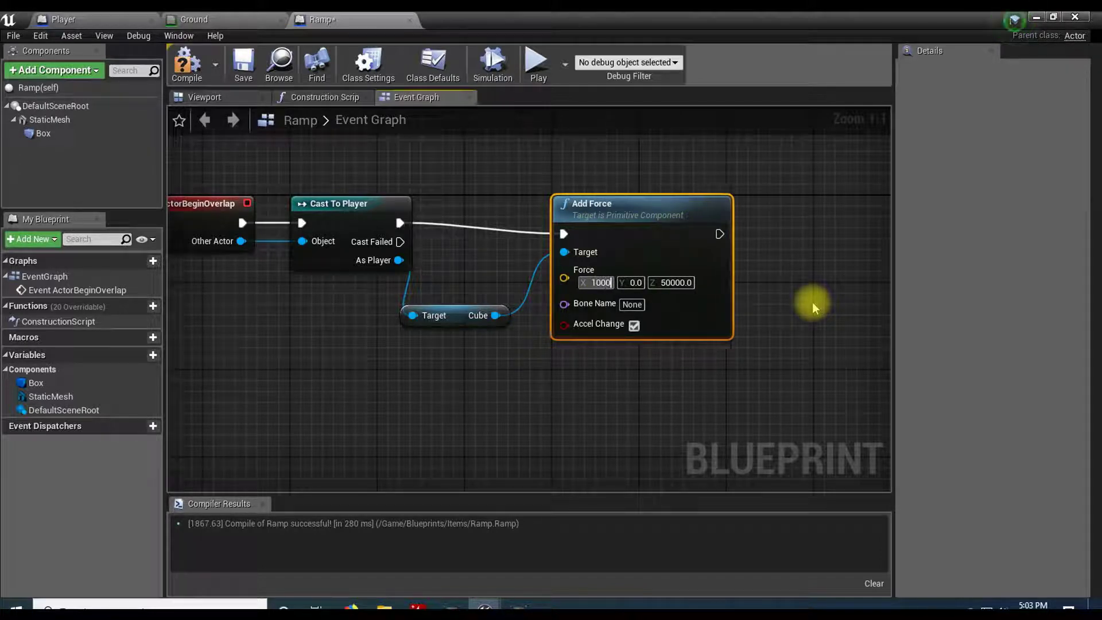
key("Return")
left_click(191, 71)
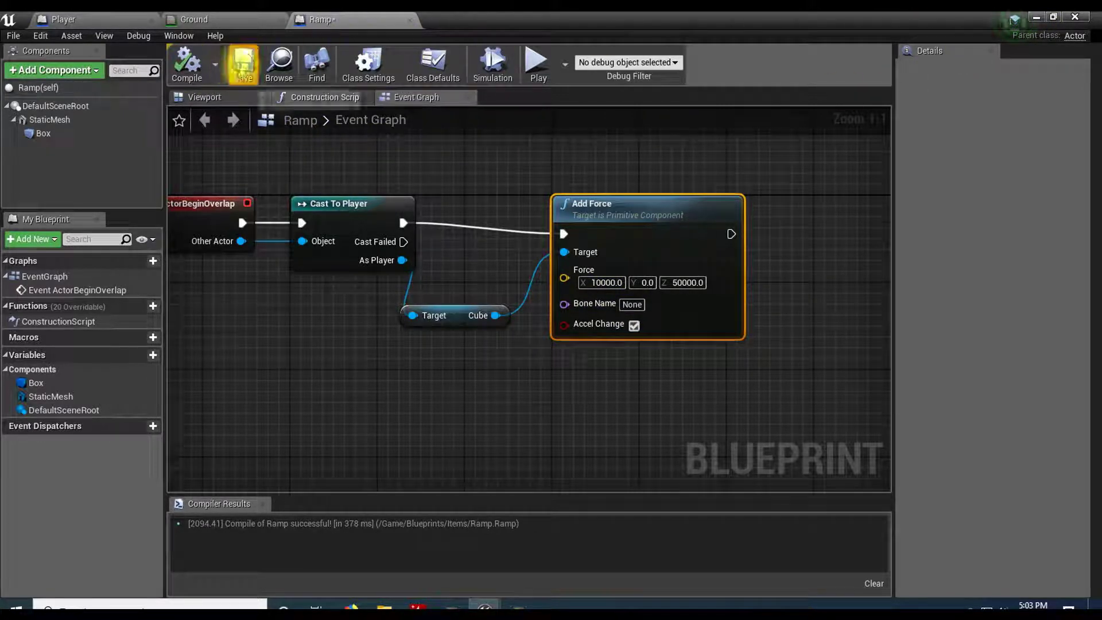
- Save the Ramp blueprint and play-test Level1, driving the cube forward and right towards the placed ramp, and stop the session
left_click(243, 64)
left_click(1037, 18)
right_click_drag(636, 304, 682, 245)
left_click(689, 65)
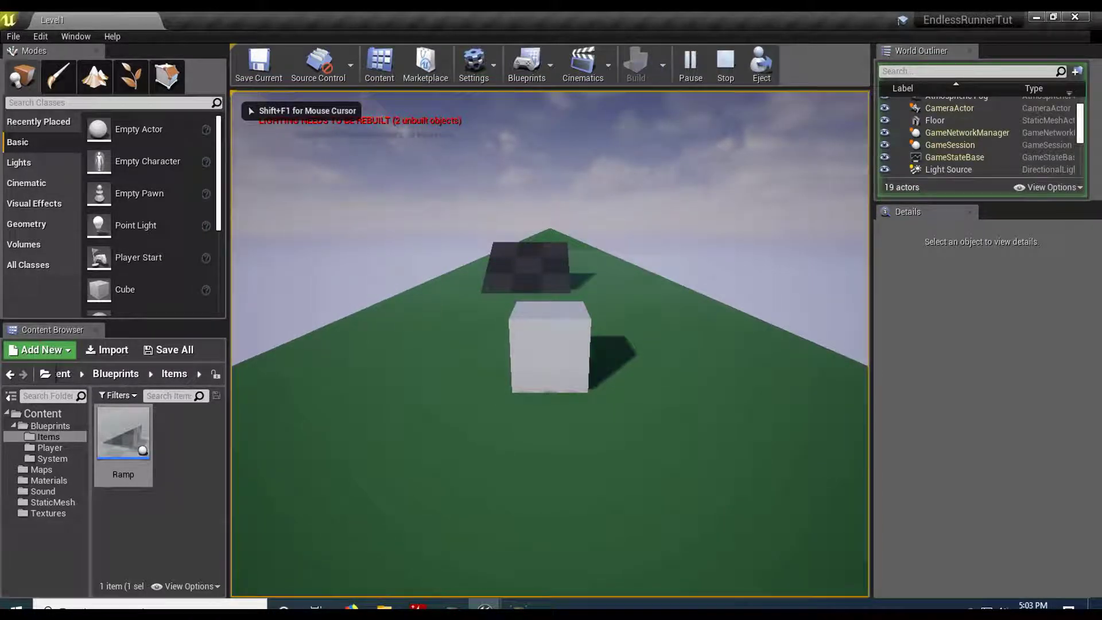
key("w")
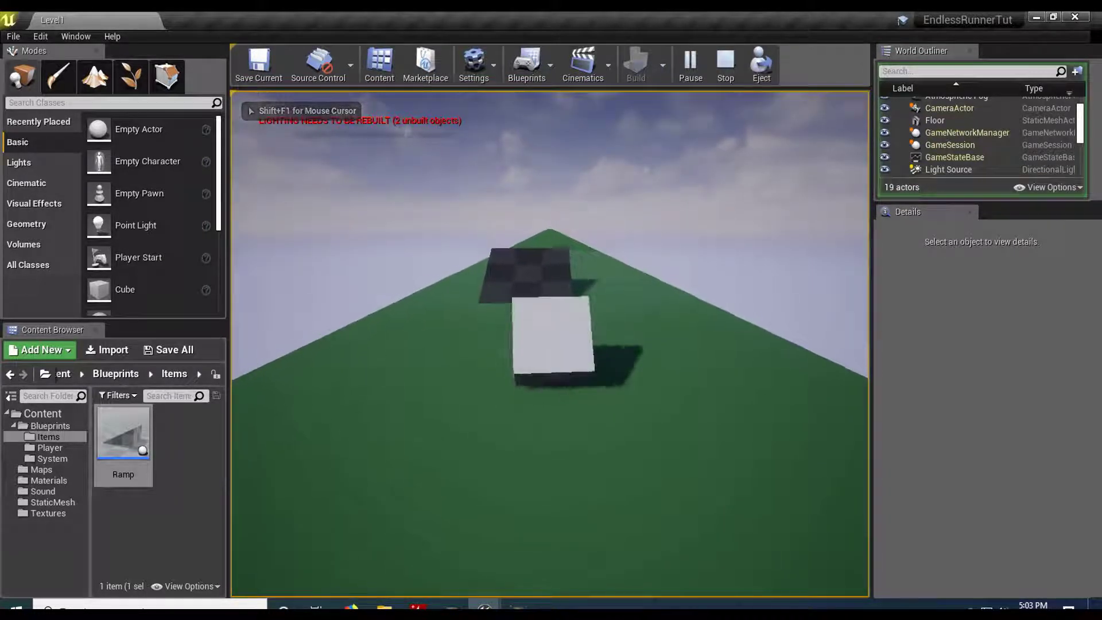
key("d")
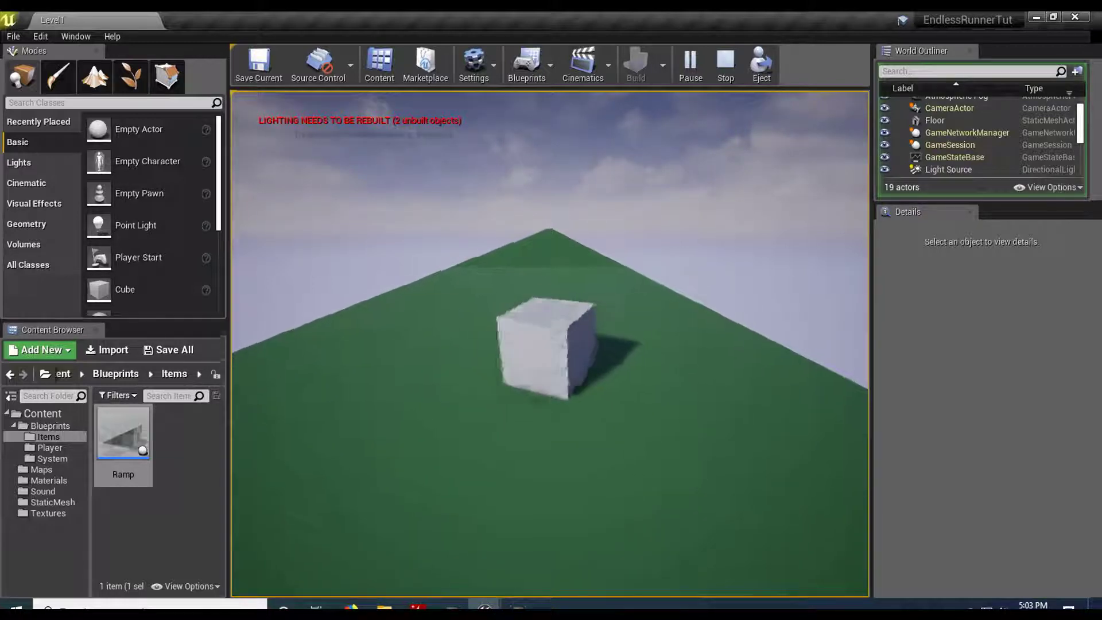
key("Escape")
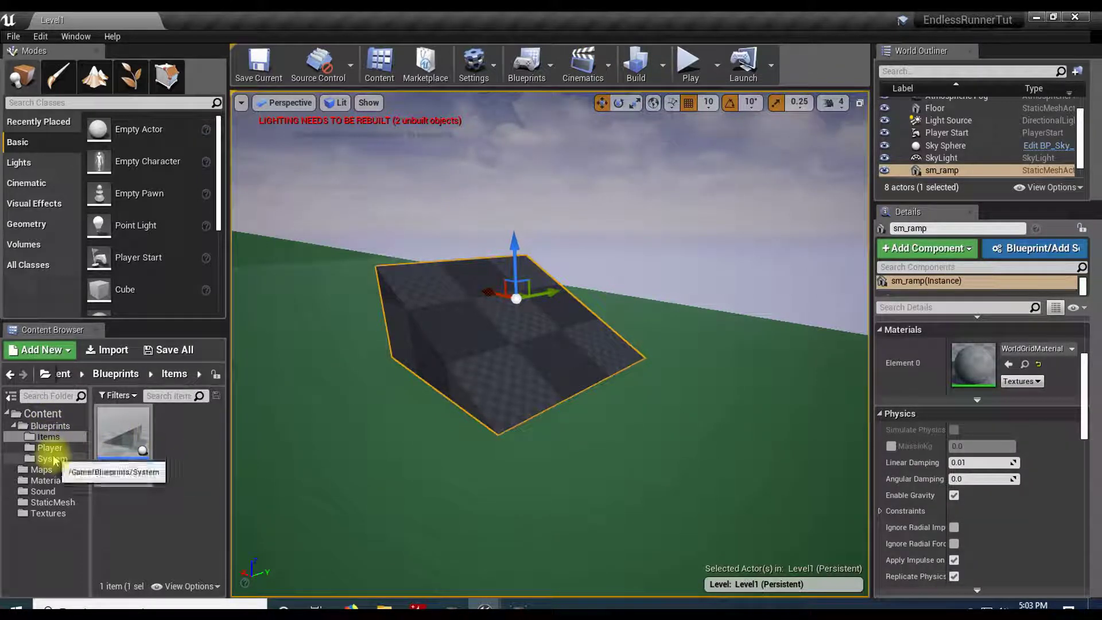
- Open the sm_ramp static mesh from the StaticMesh folder and turn on the Simple Collision display
left_click(42, 503)
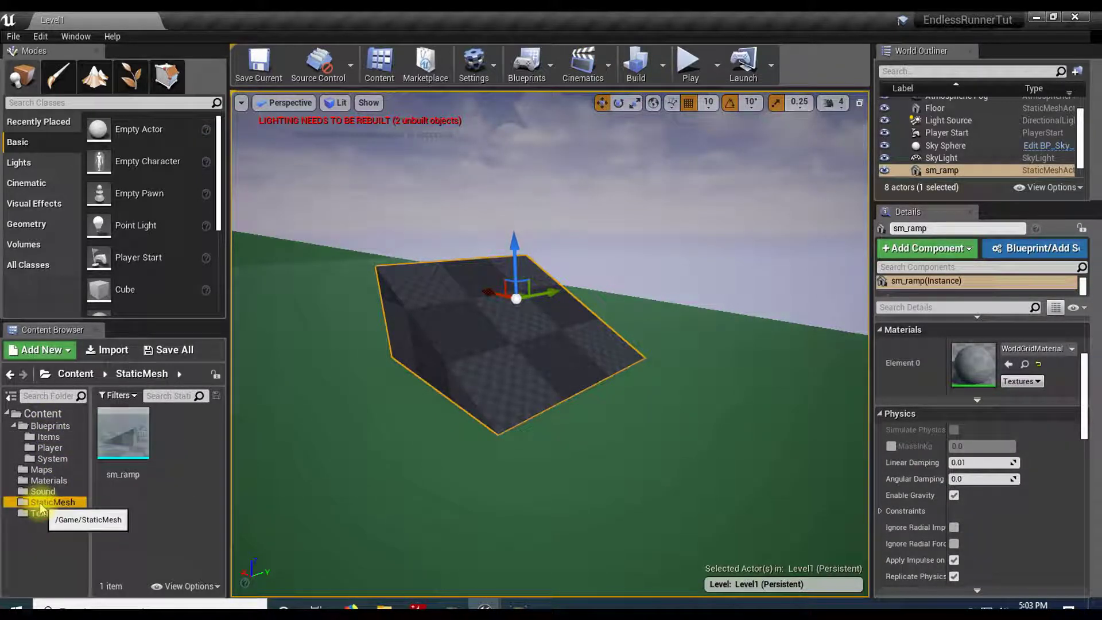
double_click(128, 439)
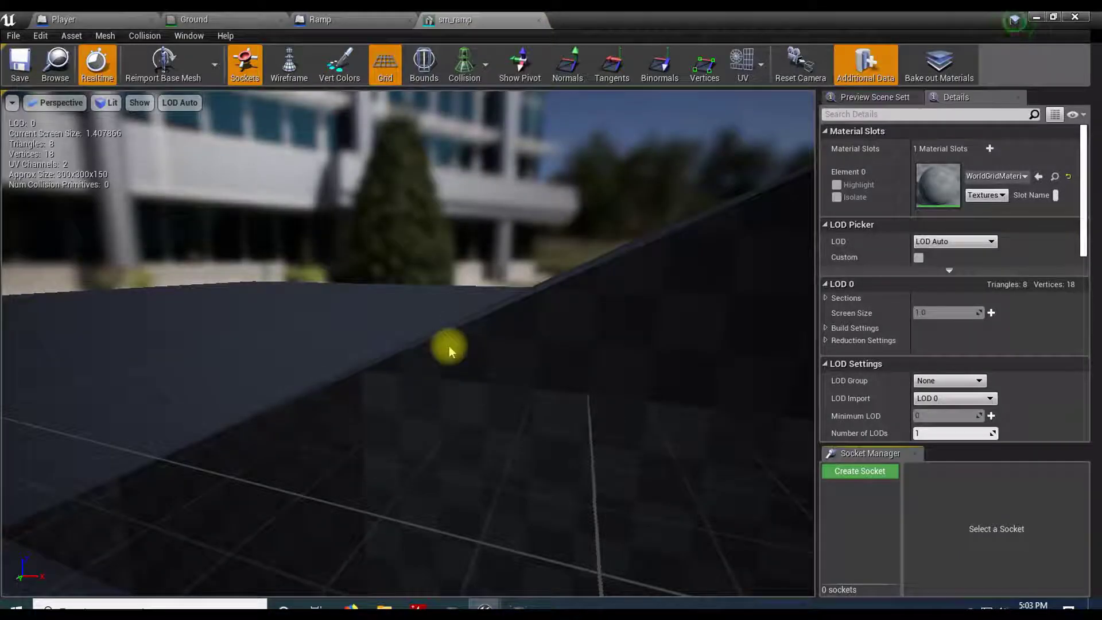
left_click_drag(449, 345, 574, 424)
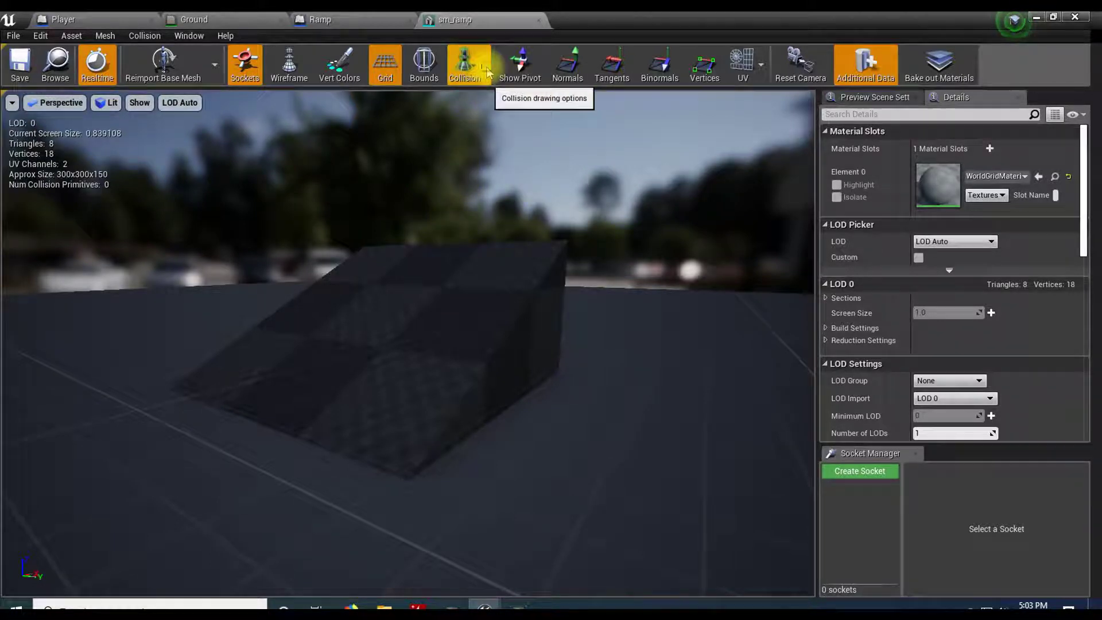
left_click(466, 64)
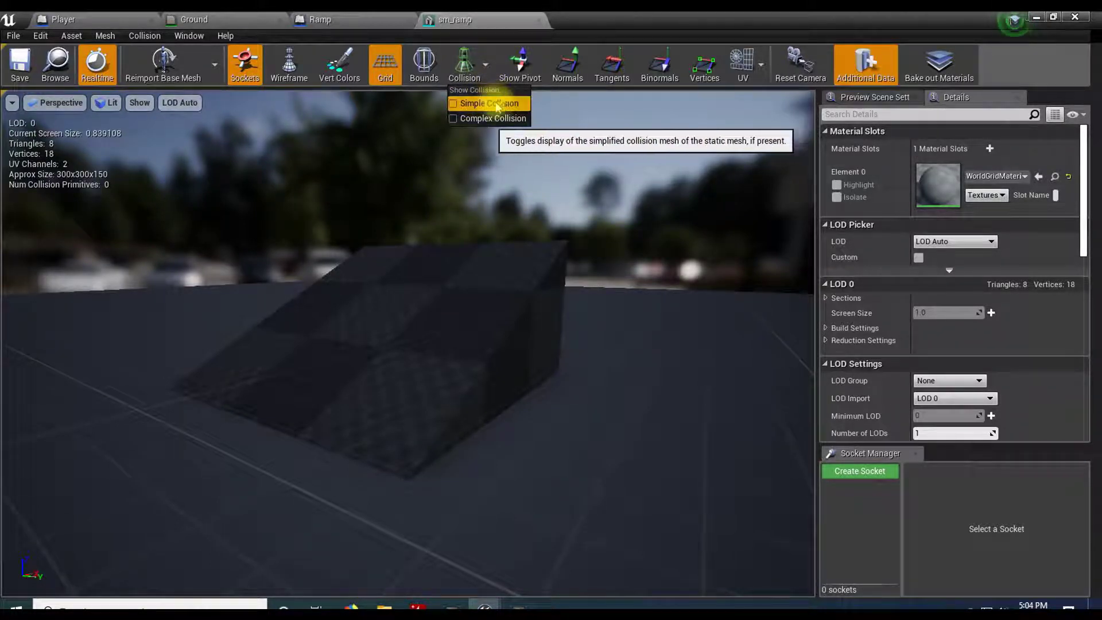
left_click(465, 106)
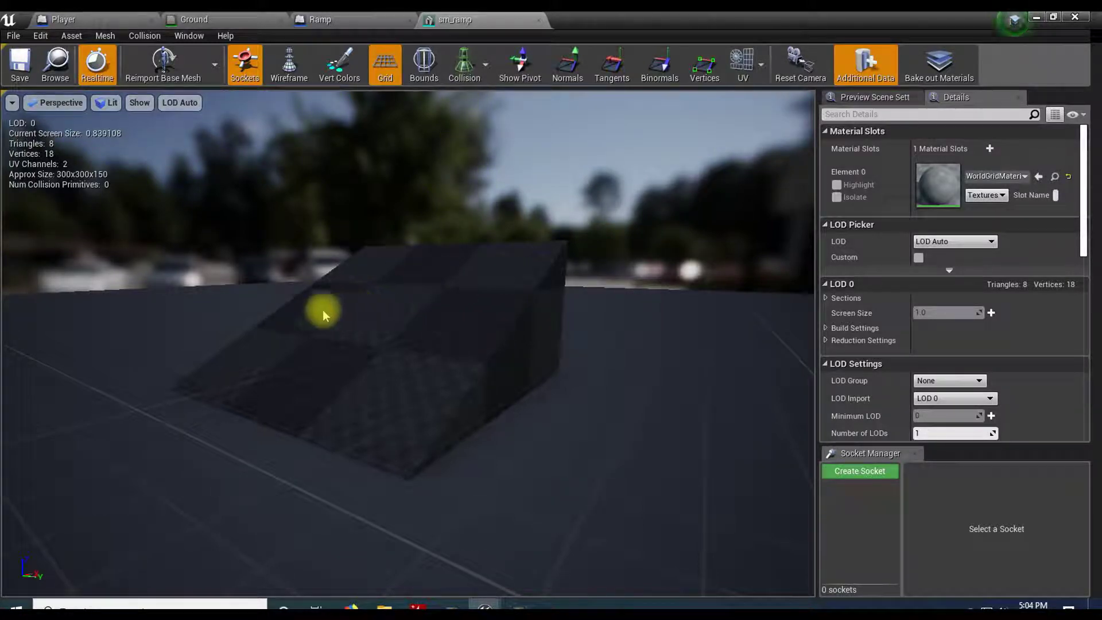
- Generate Auto Convex Collision for sm_ramp with hull count 4, max hull verts 16 and hull precision 100000, and save the mesh
left_click(144, 36)
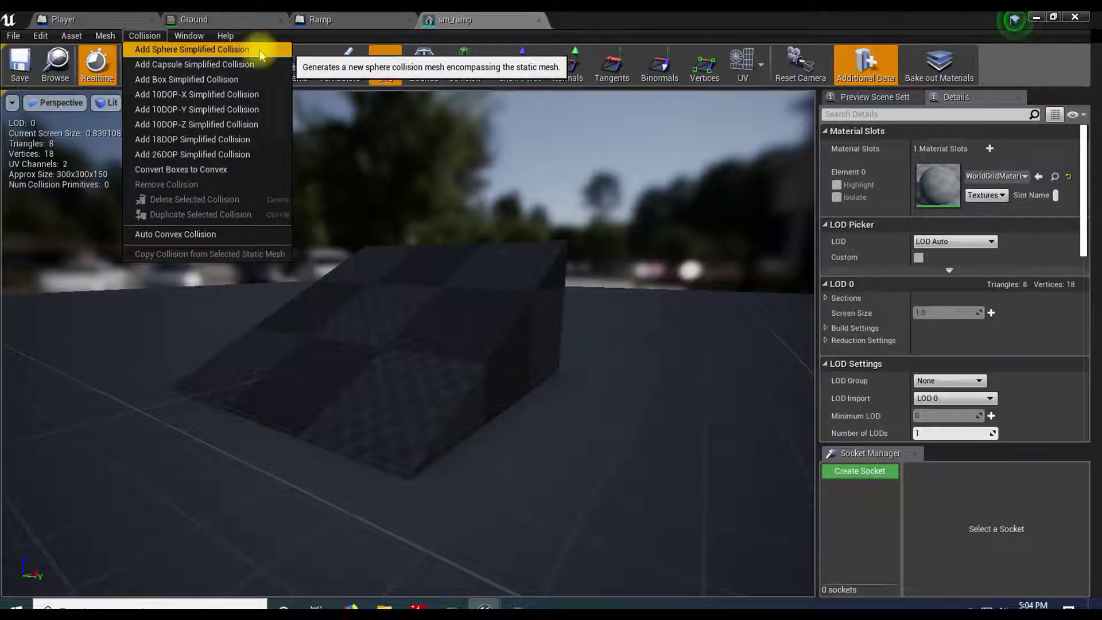
left_click(202, 236)
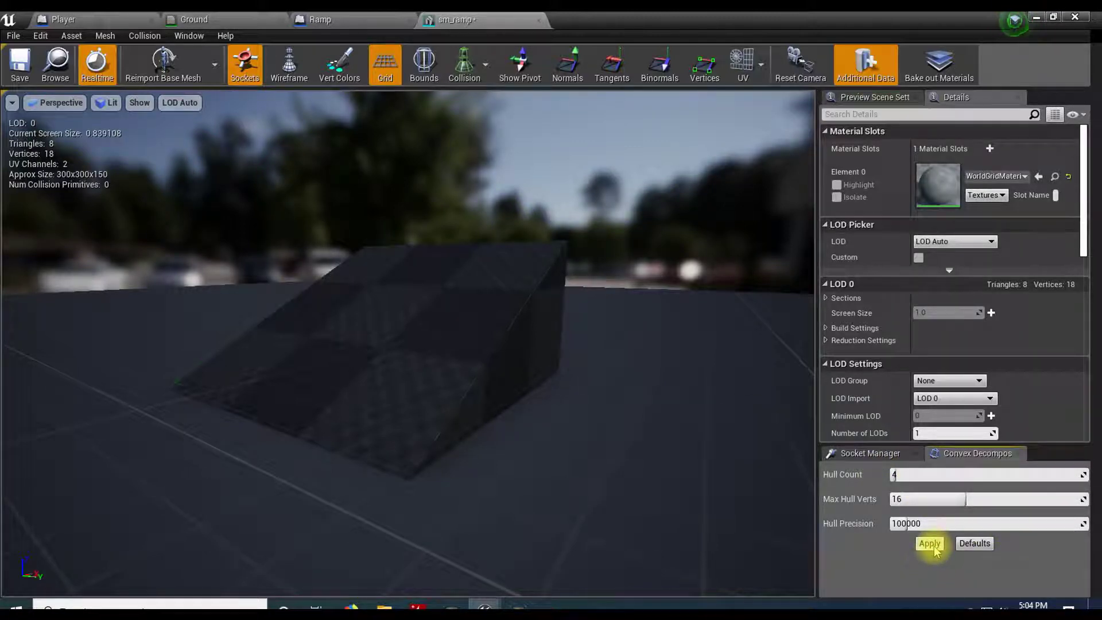
left_click_drag(574, 356, 634, 472)
left_click(20, 66)
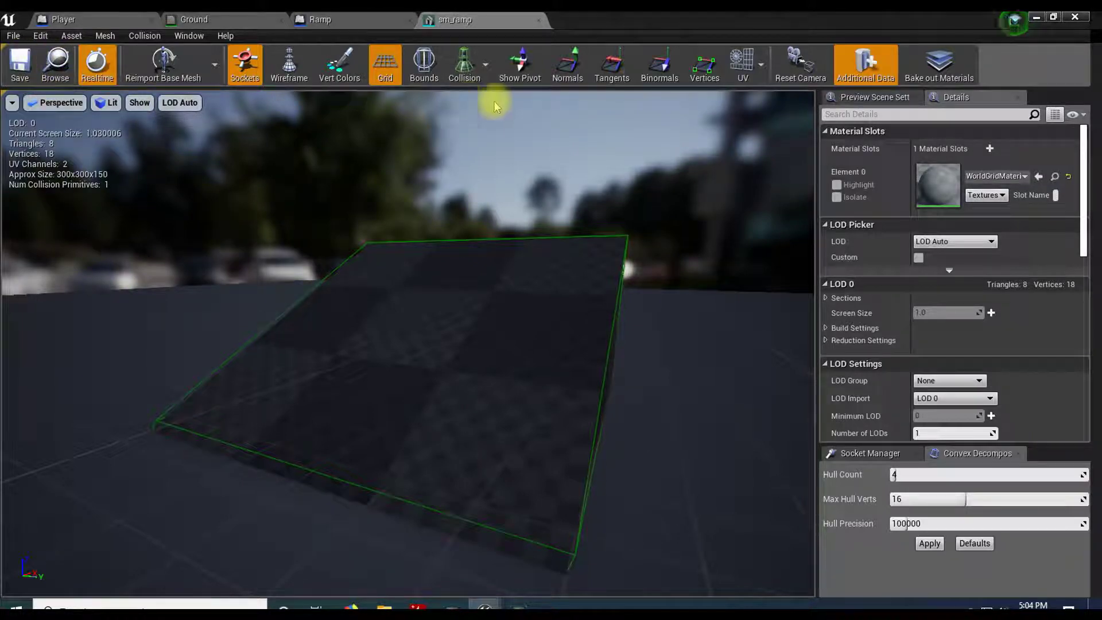
- Return to Level1 and play-test how the cube collides with the ramp mesh, stopping the session at the end
left_click(1041, 19)
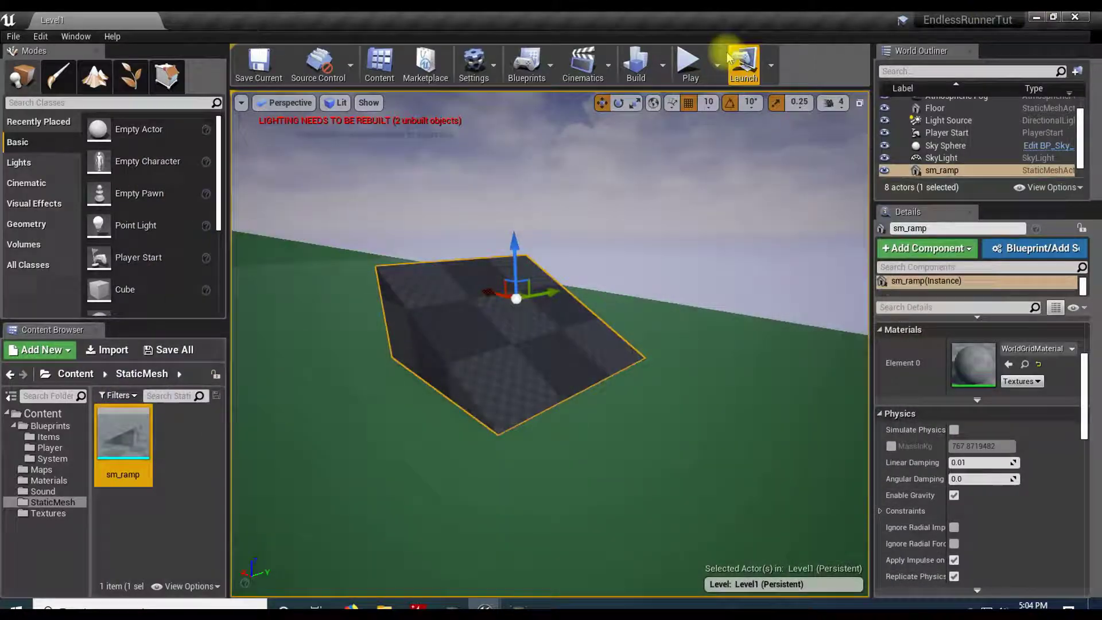
left_click(691, 63)
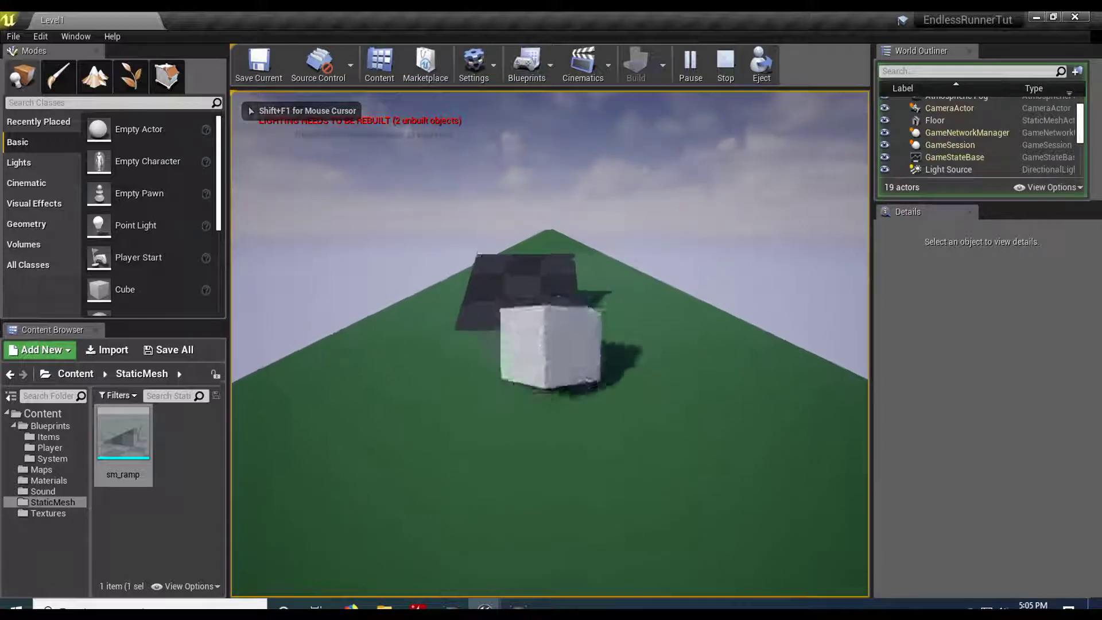
key("d")
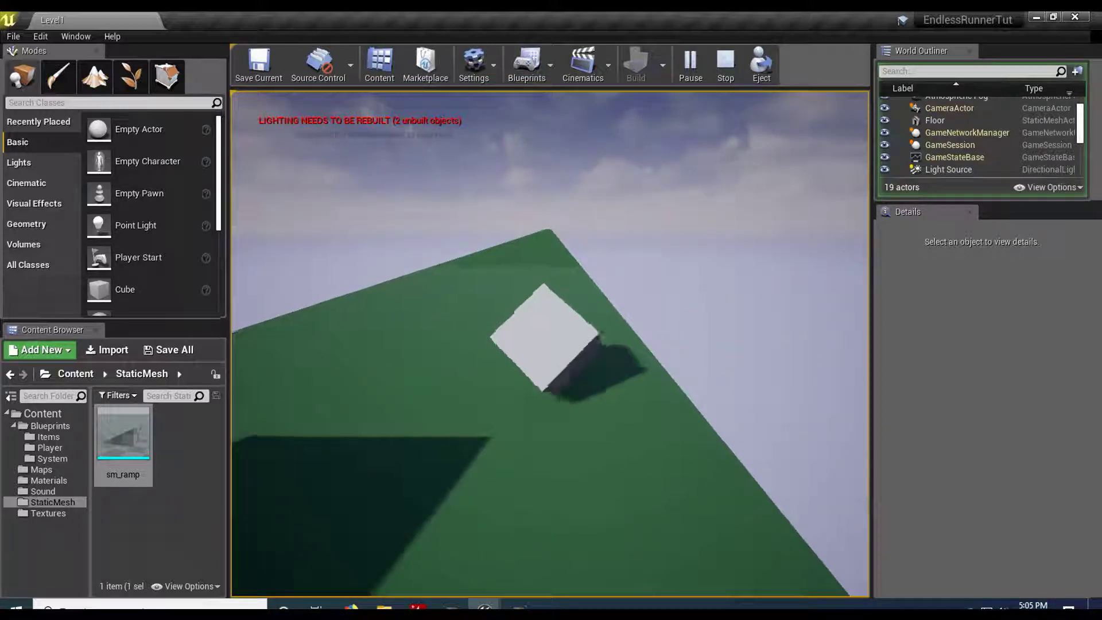
key("Escape")
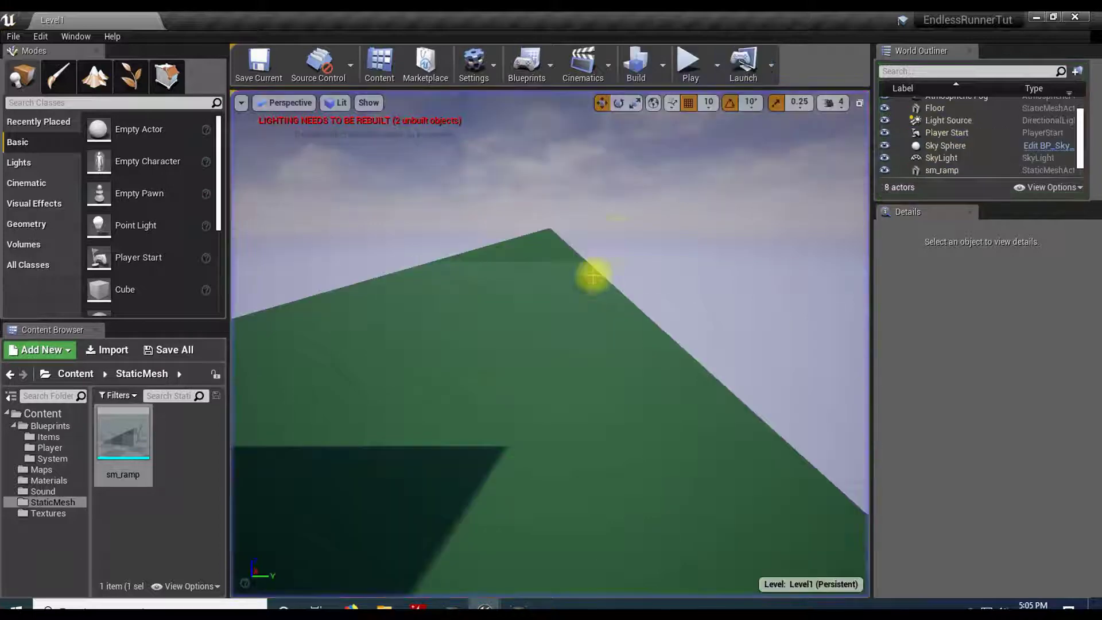
- Move the sm_ramp mesh aside along Y and place a Ramp blueprint from the Items folder next to it
left_click(48, 437)
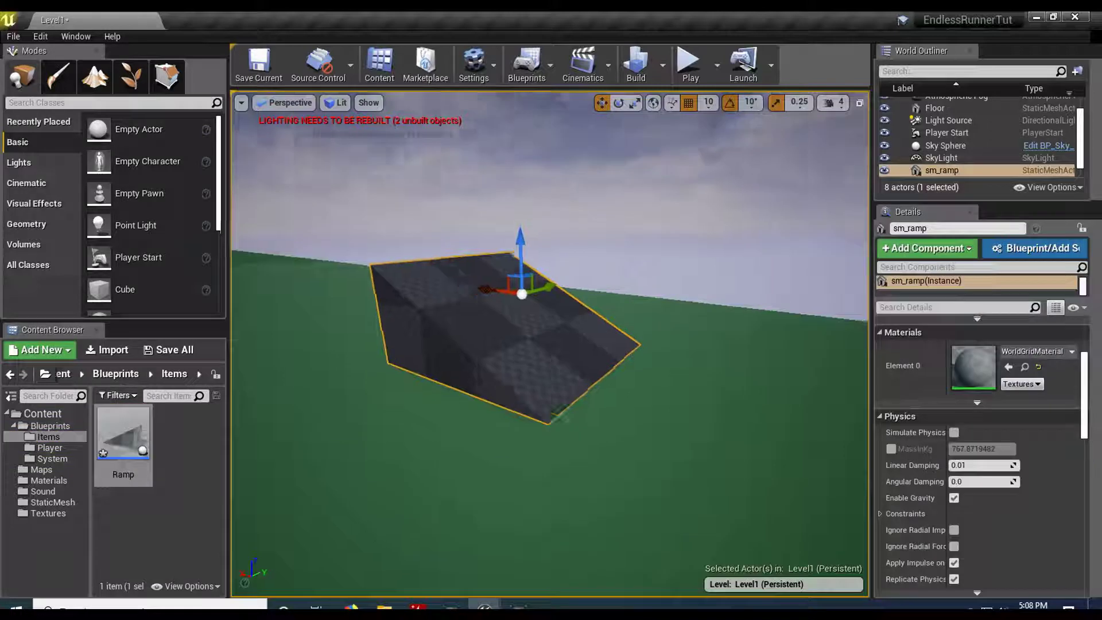
mouse_move(461, 274)
right_mouse_down()
mouse_move(396, 275)
mouse_move(461, 275)
right_mouse_up()
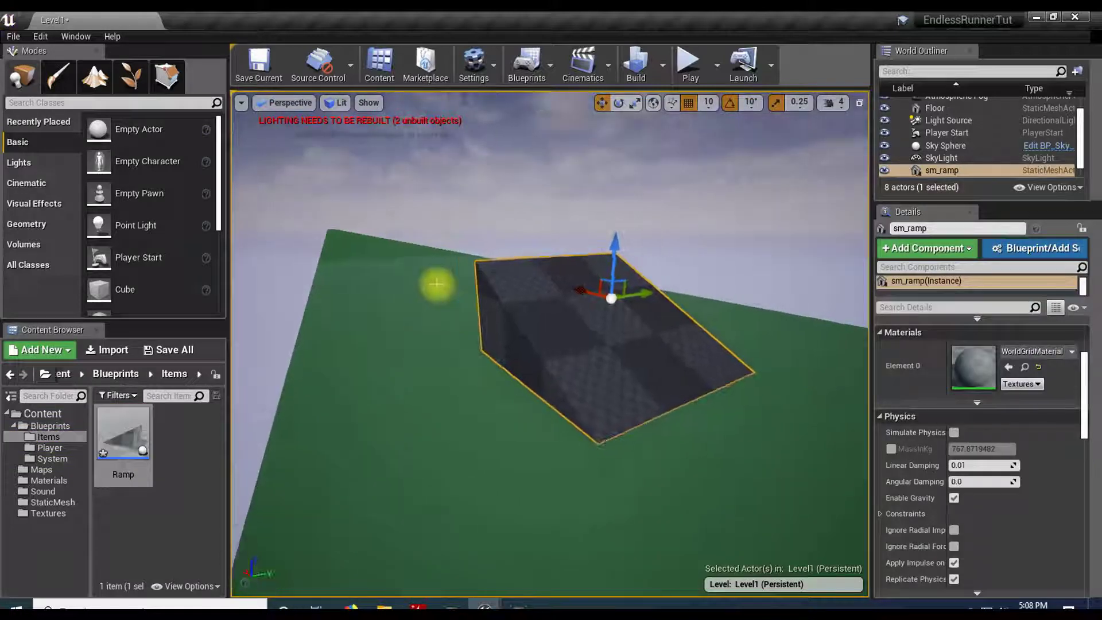
left_click_drag(646, 292, 707, 284)
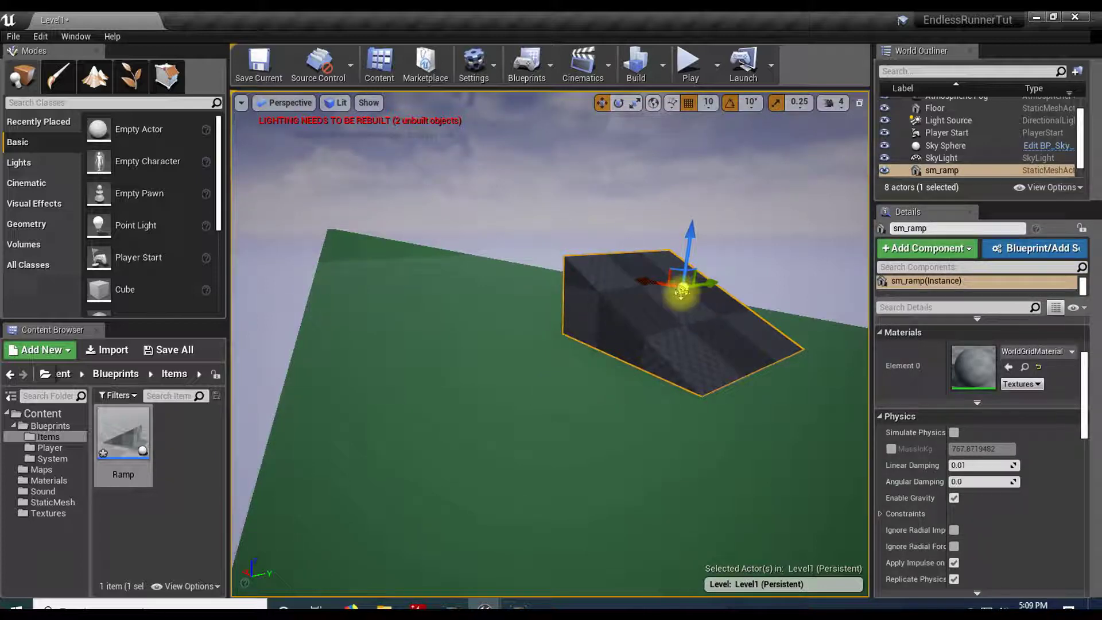
left_click_drag(122, 444, 480, 401)
mouse_move(608, 467)
right_mouse_down()
mouse_move(459, 465)
mouse_move(610, 469)
right_mouse_up()
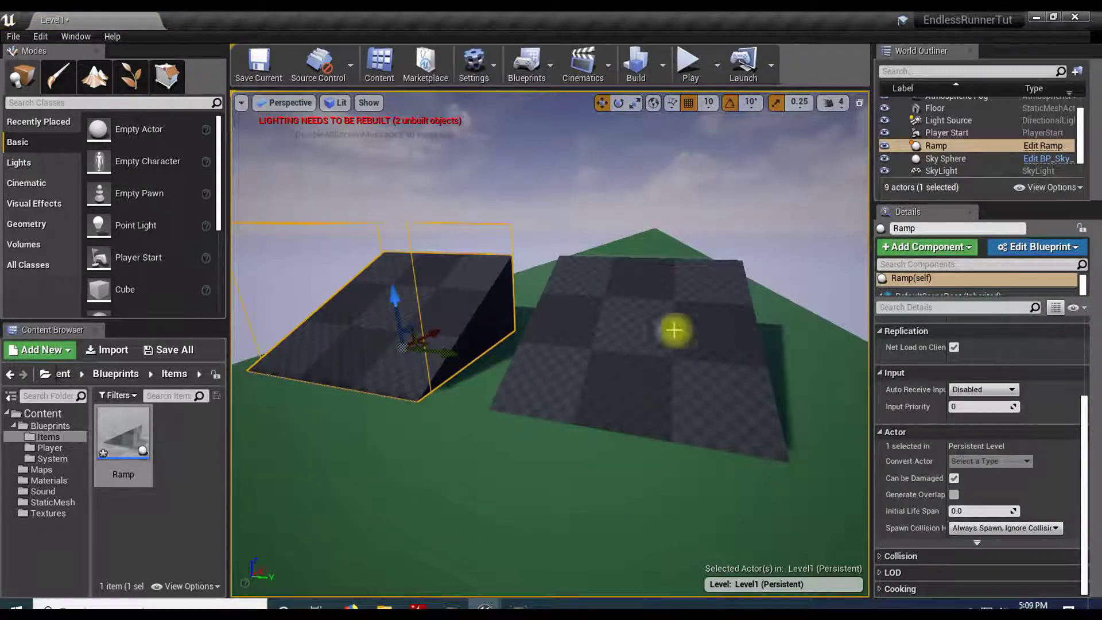
left_click(645, 310)
left_click(427, 342)
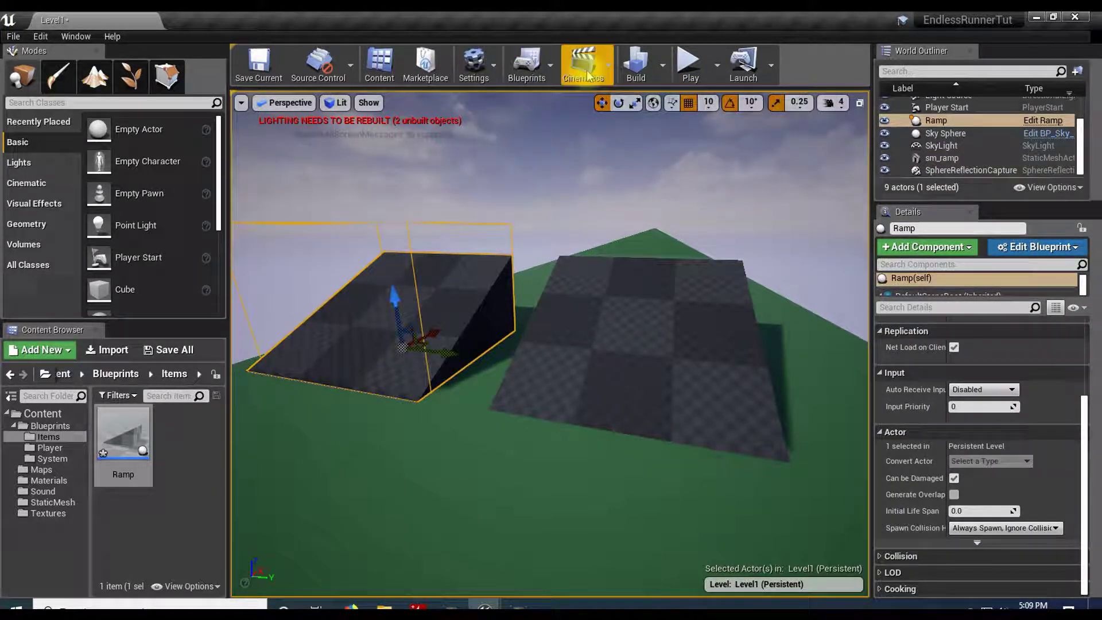
- Play-test the level with both ramps, steering the cube alternately left and right, and stop the session
left_click(687, 63)
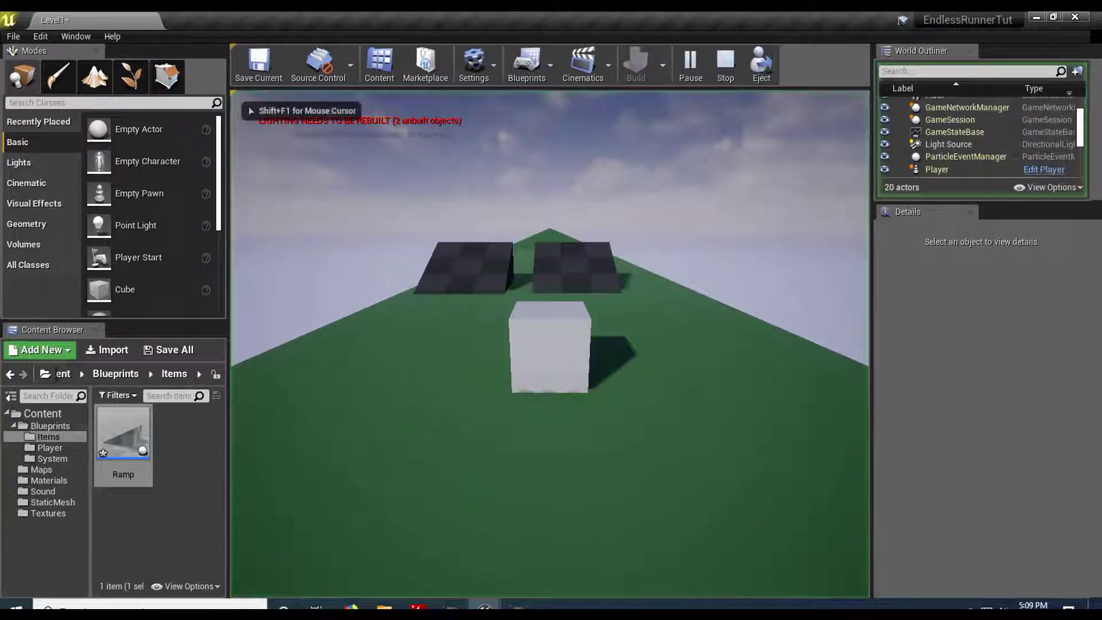
key("a")
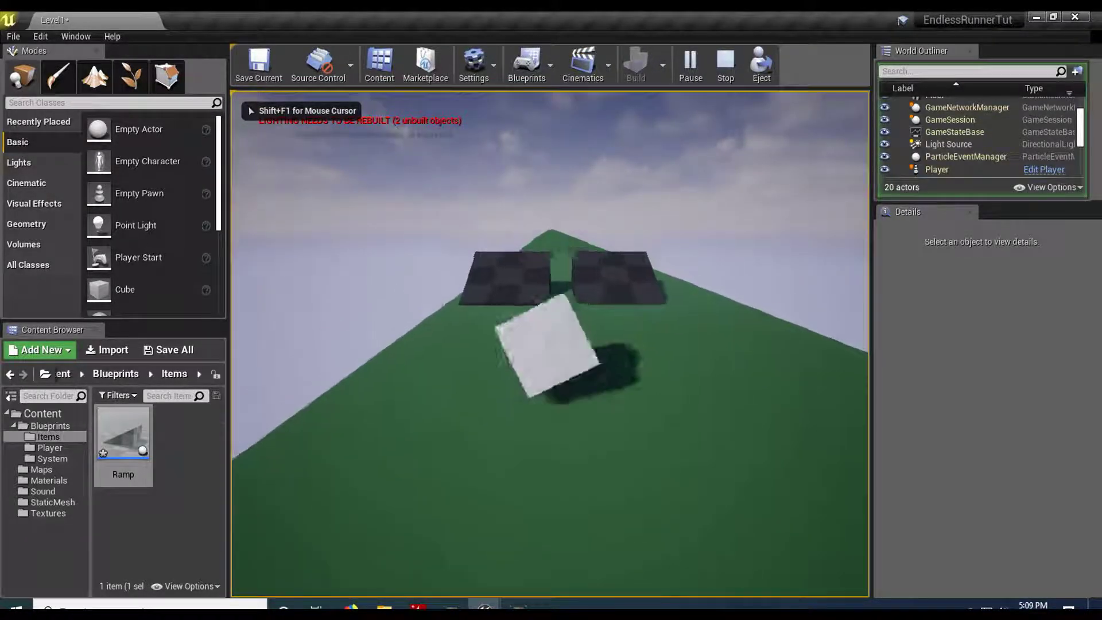
key("d")
key("a")
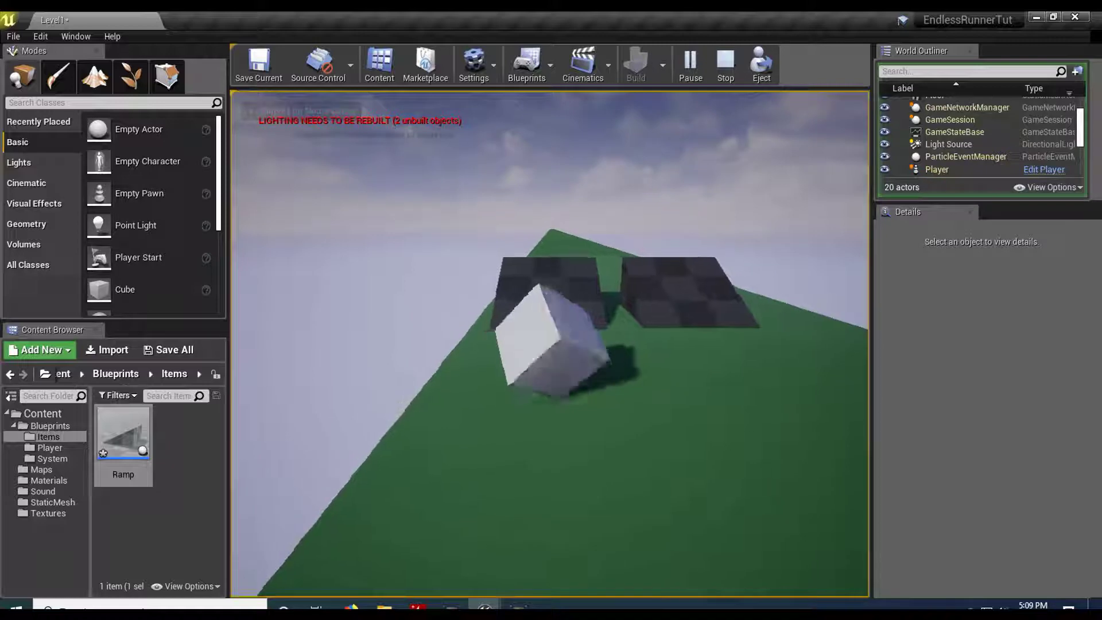
key("d")
key("a")
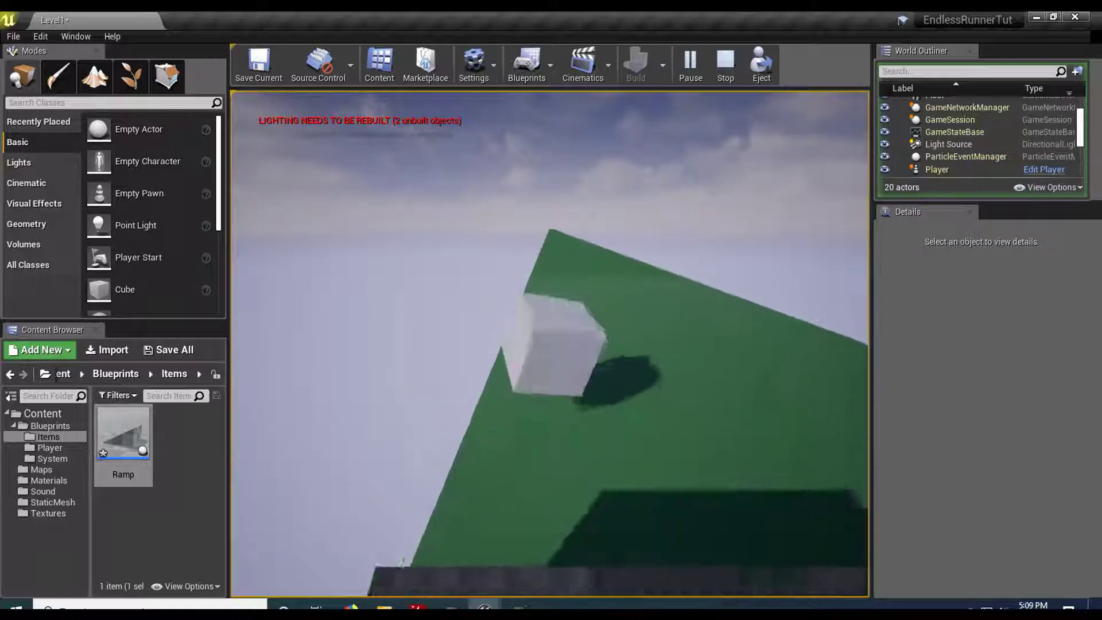
key("d")
key("a")
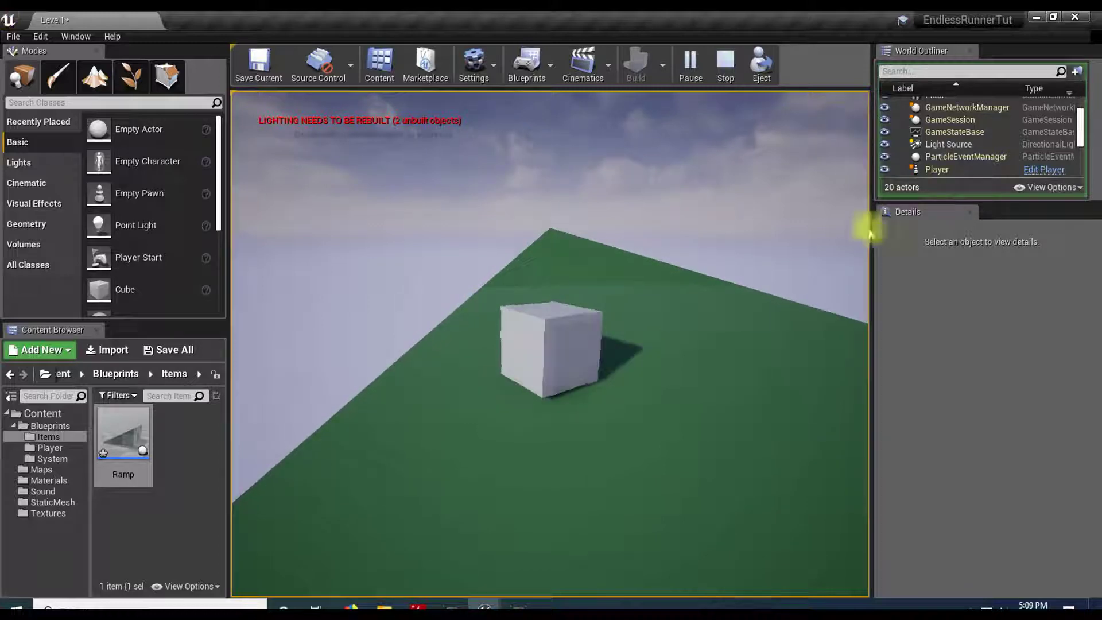
left_click(726, 80)
- Run another play-test, steering the cube left and back right towards the Ramp blueprint, and end it
left_click(689, 62)
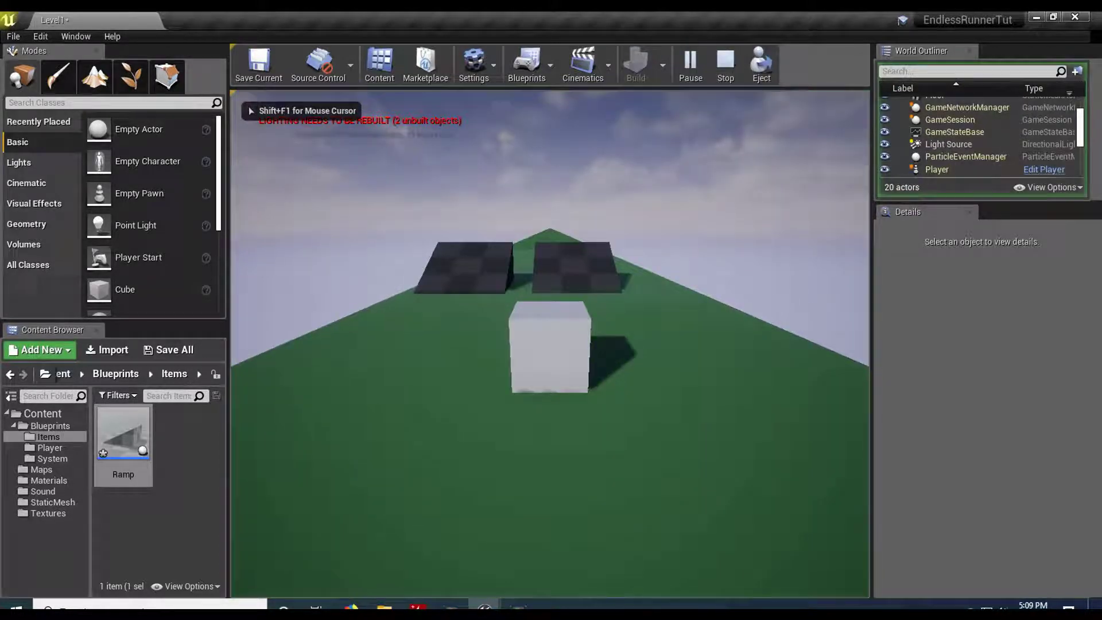
key("a")
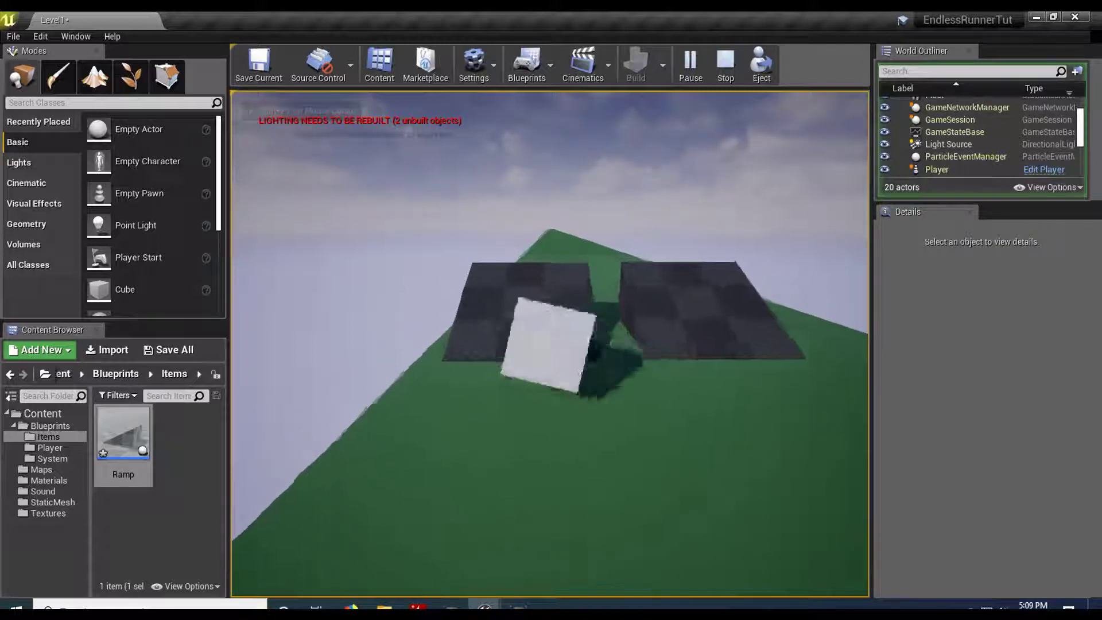
key("d")
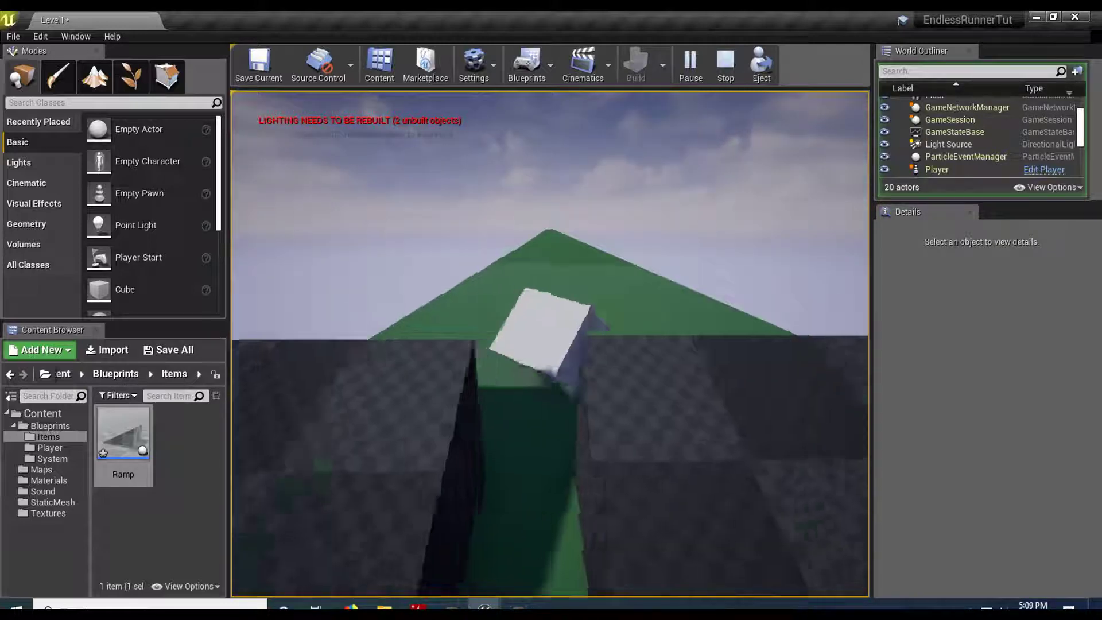
key("Escape")
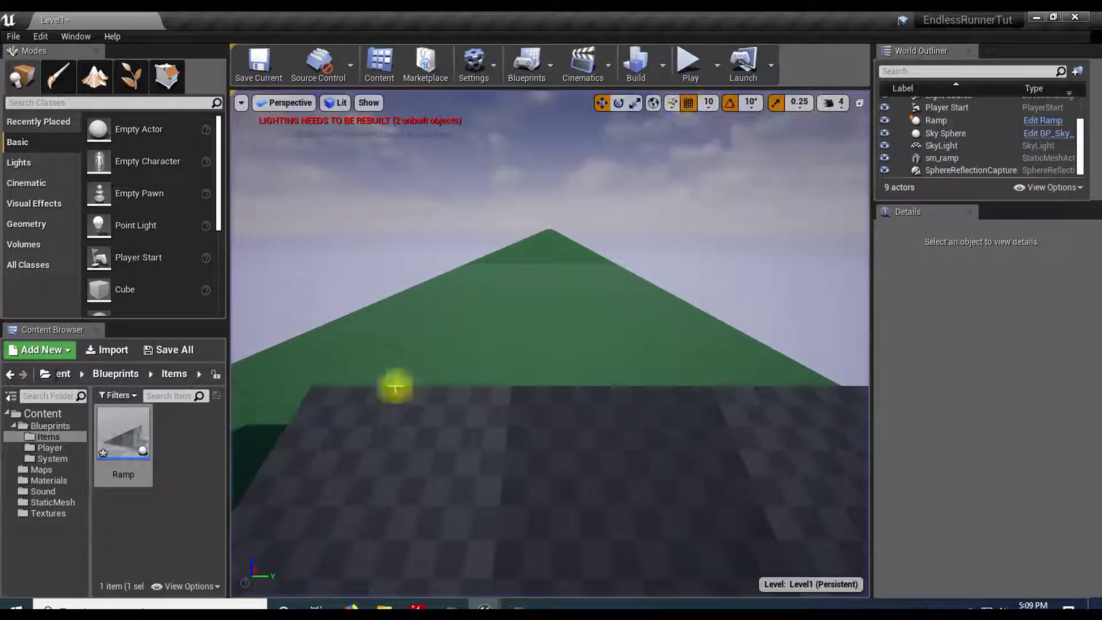
- In the Ramp blueprint, set the Add Force node's Z force to 5000000 and compile
double_click(123, 432)
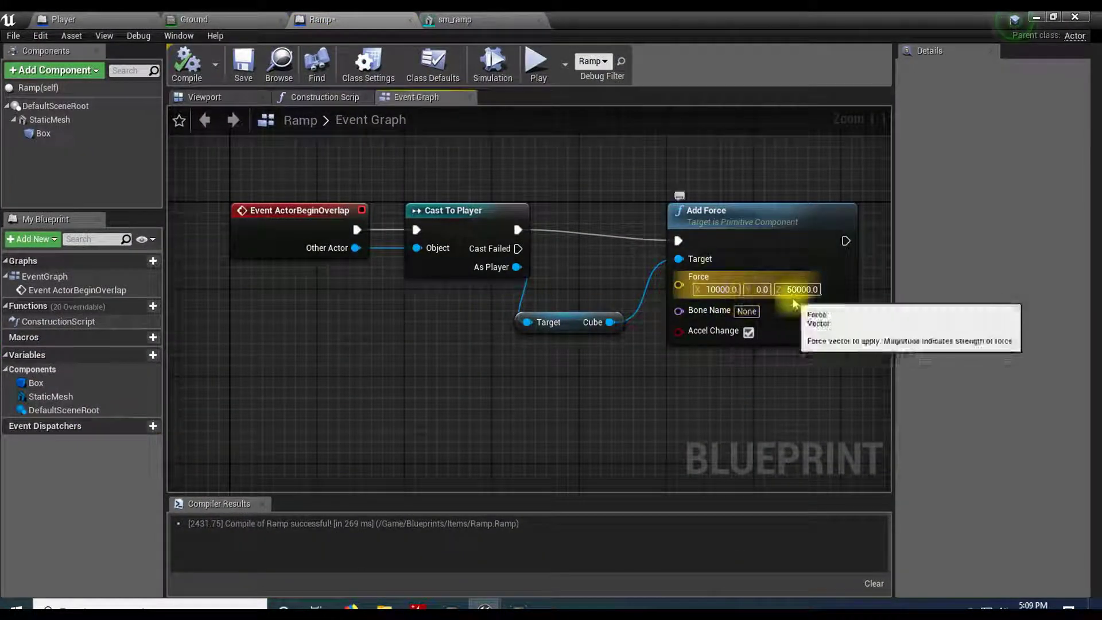
left_click(801, 289)
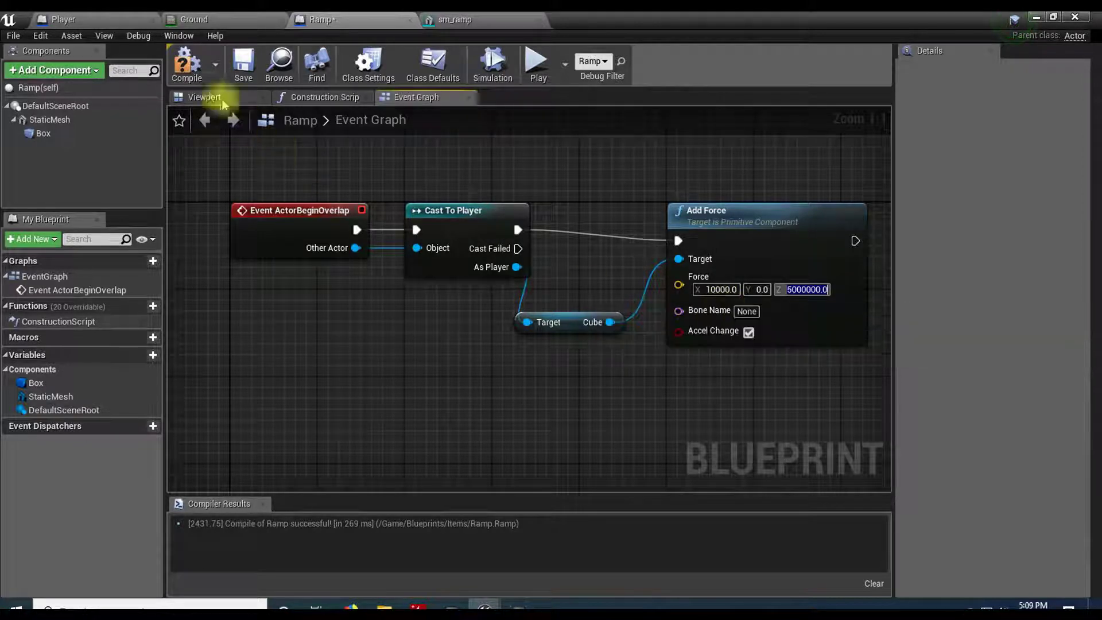
left_click(187, 65)
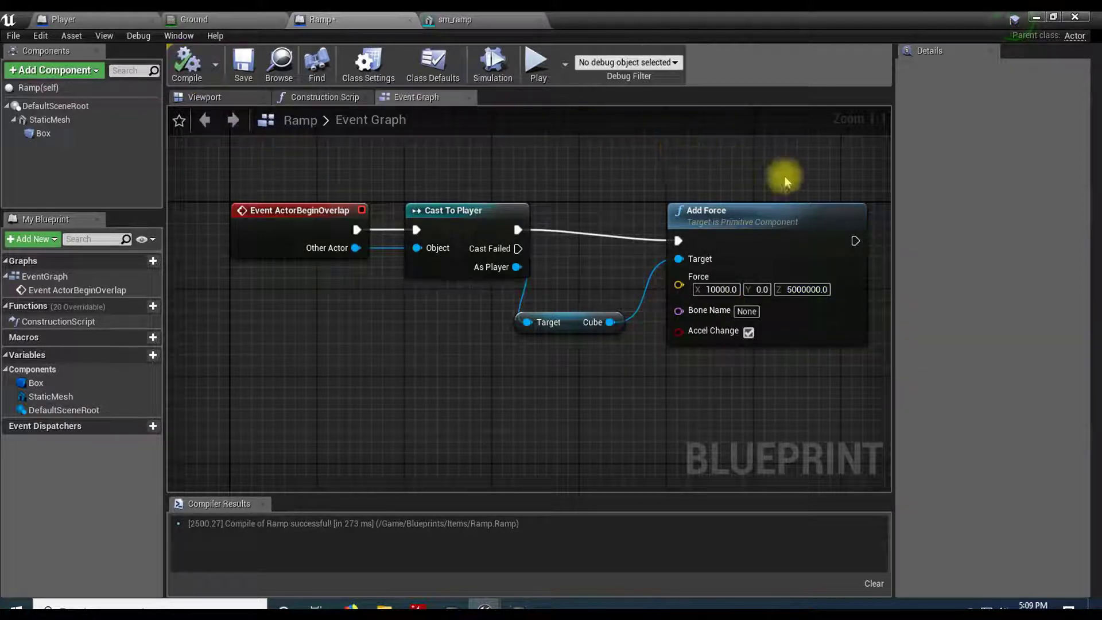
- Return to Level1 and play-test the stronger upward launch from the Ramp blueprint, stopping the session at the end
left_click(1036, 17)
left_click(690, 61)
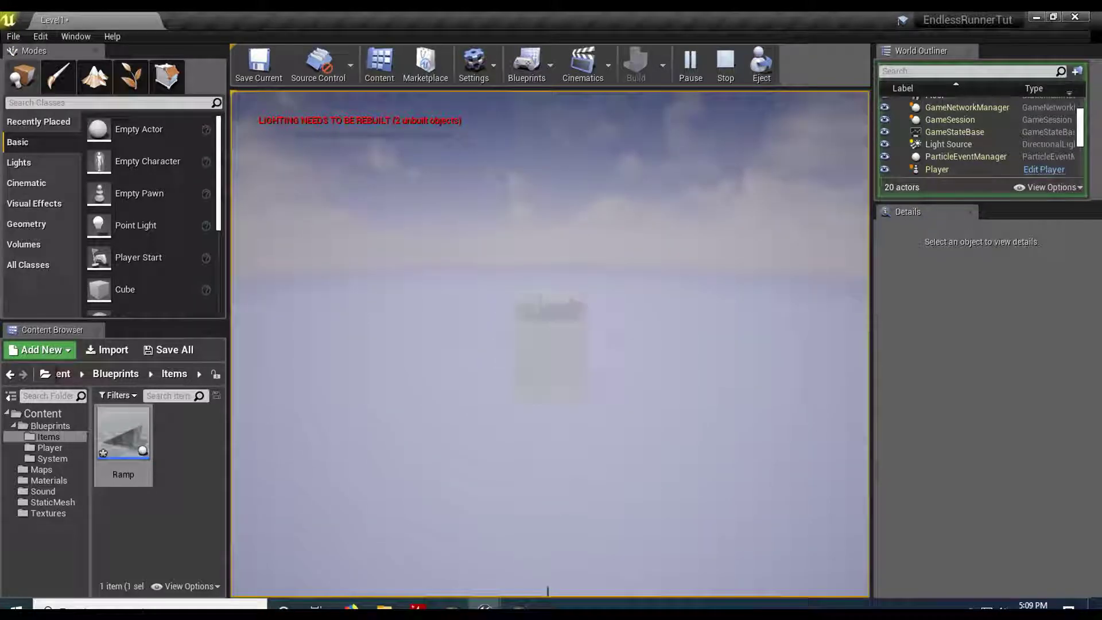
key("Escape")
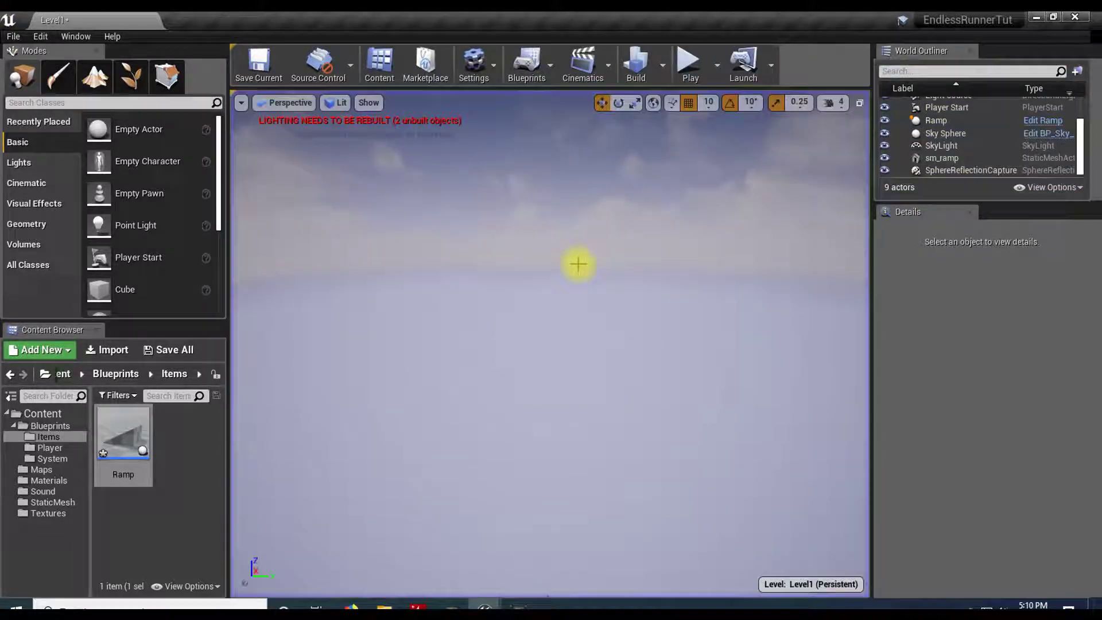
- Run a brief play-test of Level1, and delete the plain sm_ramp actor beside the Ramp blueprint
left_click(691, 69)
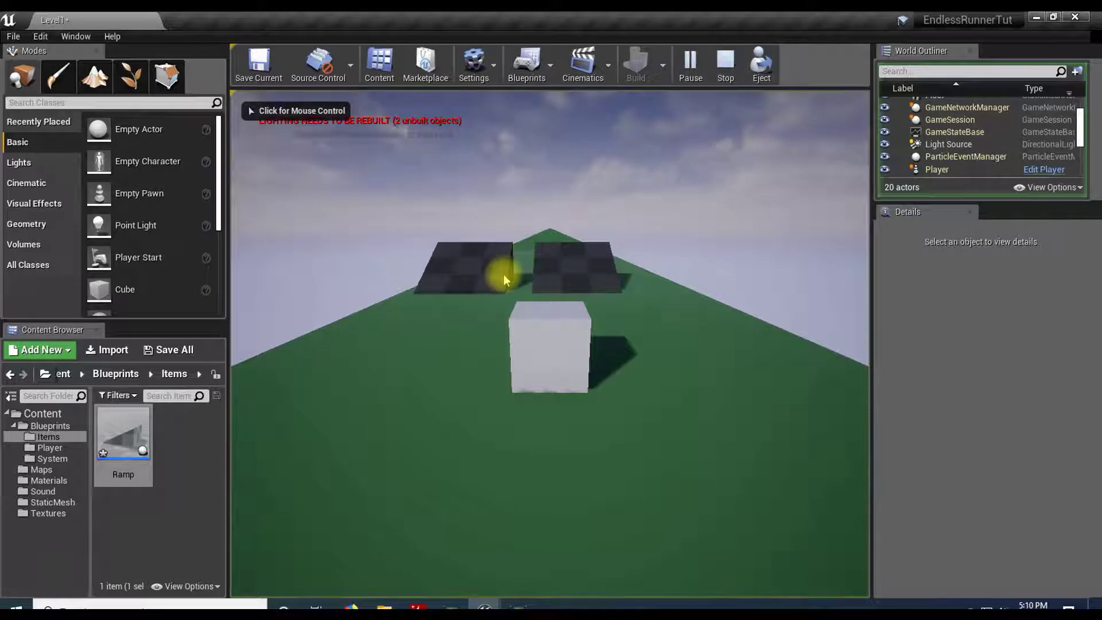
key("Escape")
left_click_drag(501, 340, 546, 235)
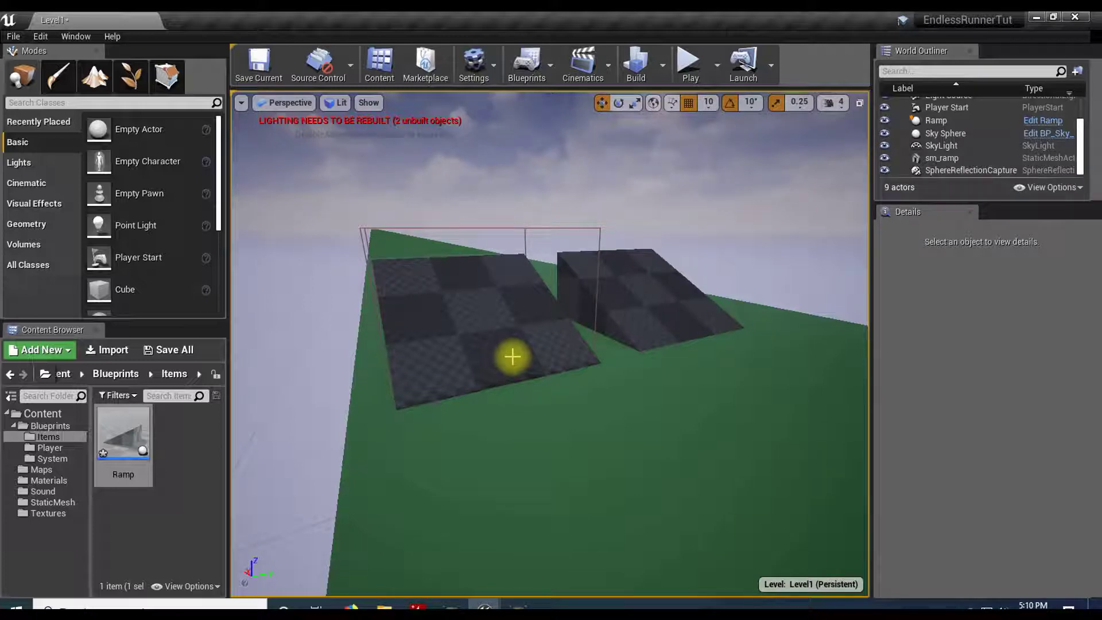
left_click(482, 347)
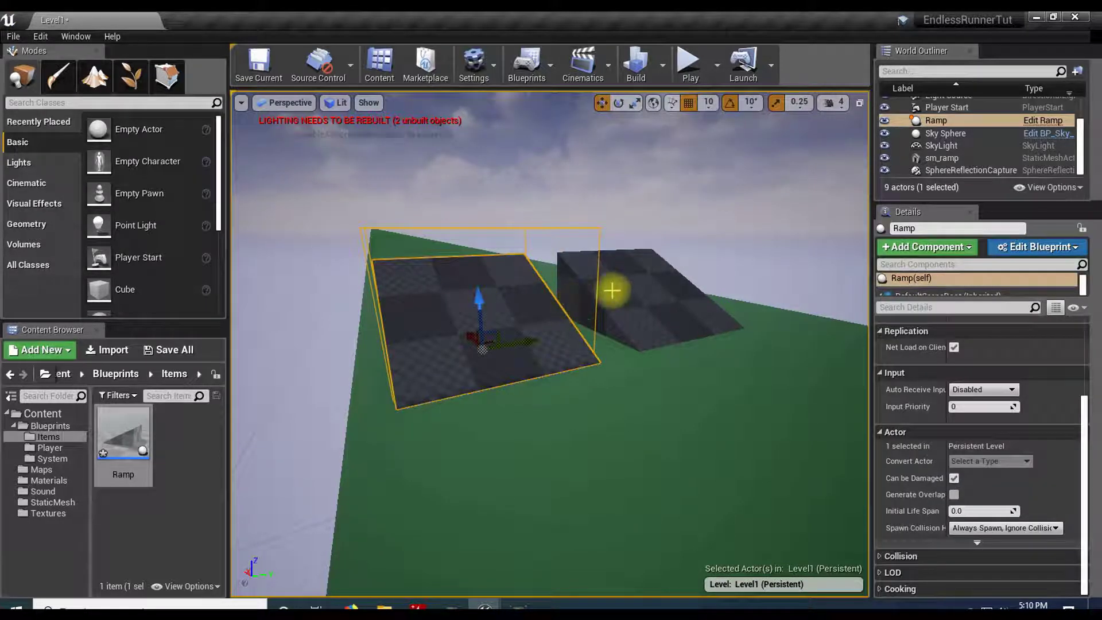
left_click(652, 294)
key("Delete")
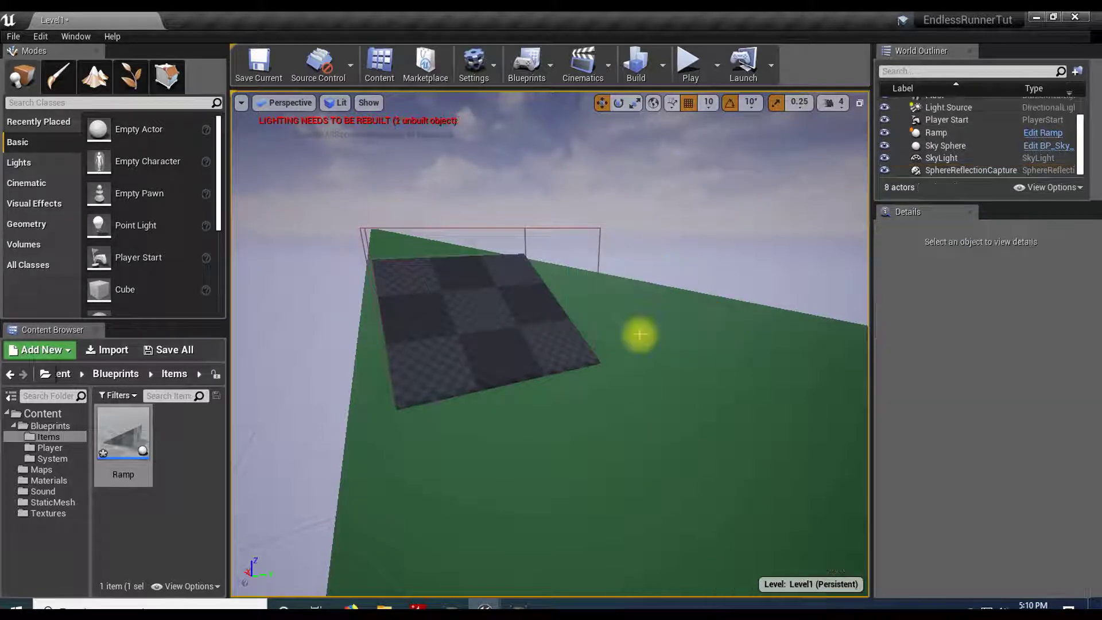
- Duplicate the Ground material in the Materials folder and name the copy Ramp
left_click(514, 295)
mouse_move(599, 357)
right_mouse_down()
mouse_move(717, 351)
mouse_move(599, 357)
right_mouse_up()
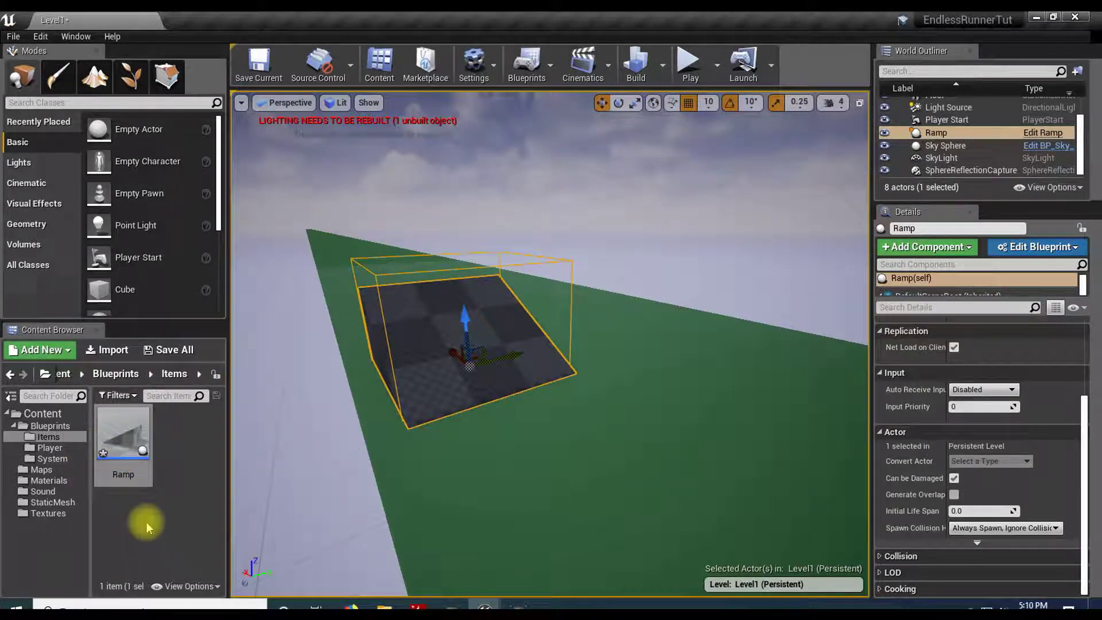
left_click(54, 460)
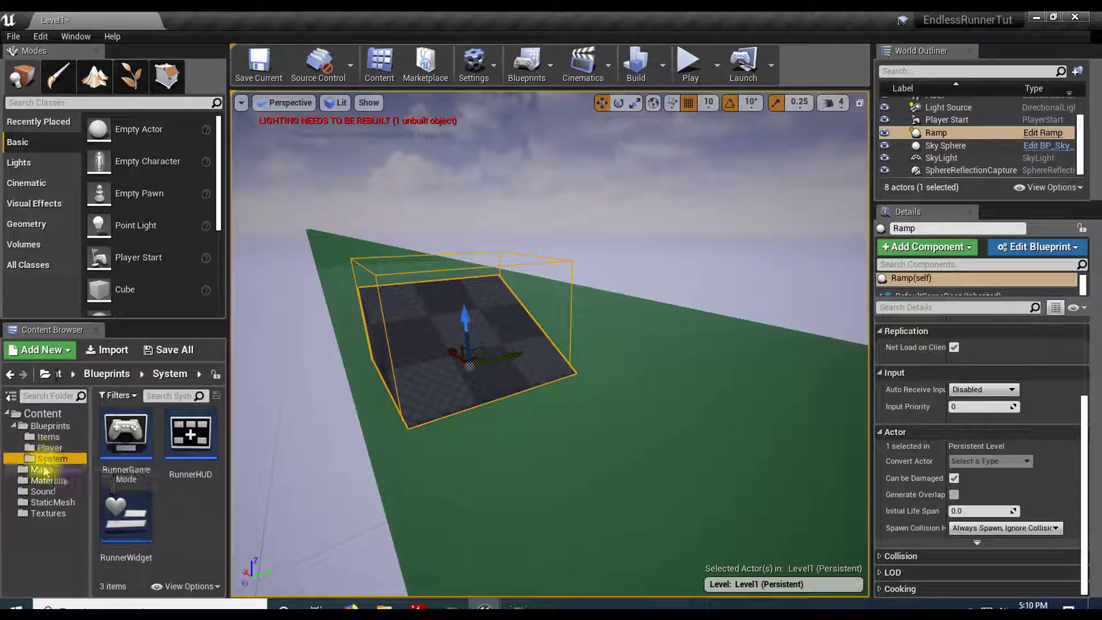
left_click(48, 480)
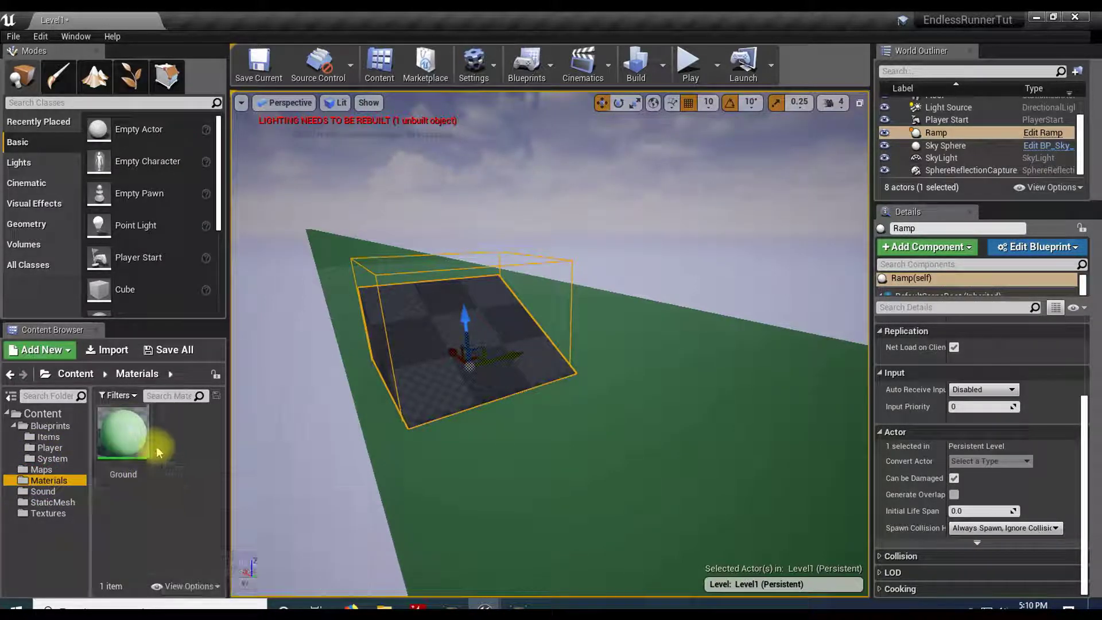
left_click(127, 439)
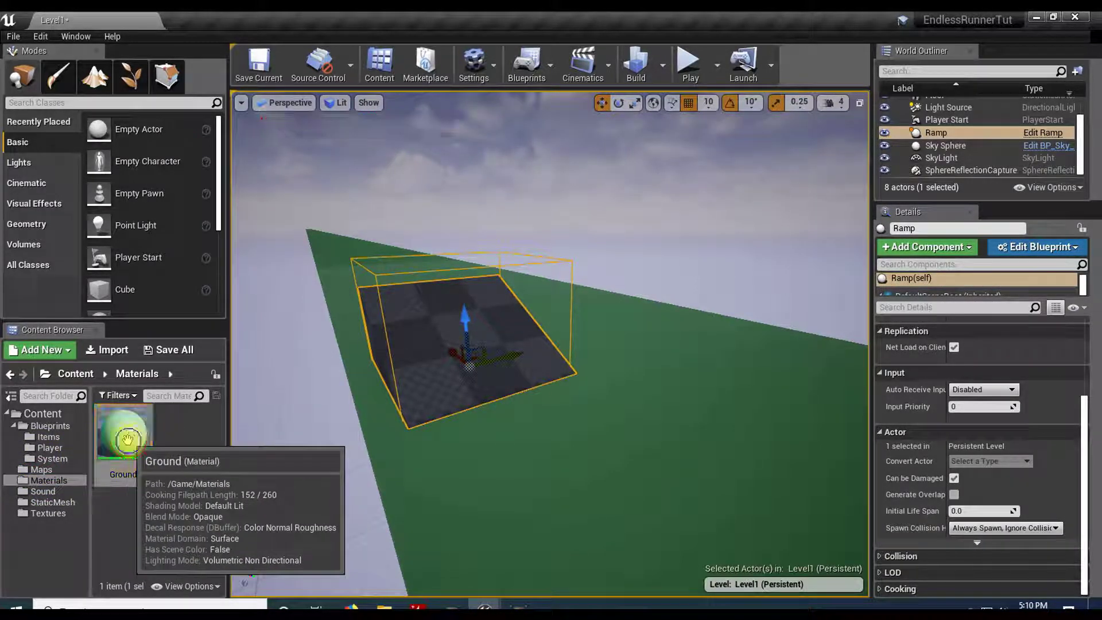
right_click(127, 439)
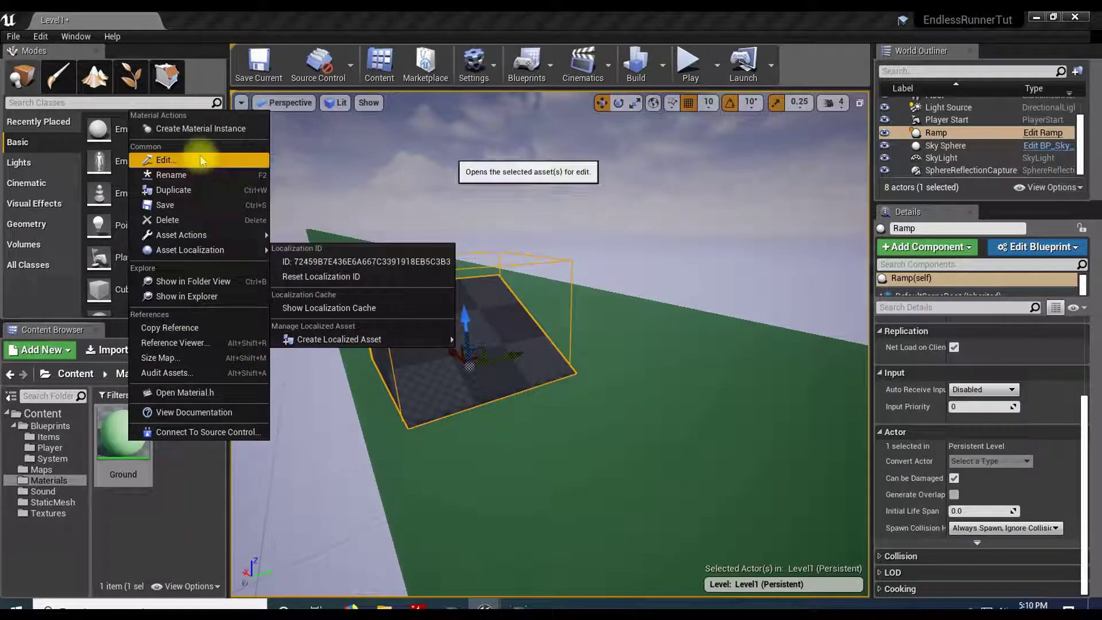
left_click(201, 190)
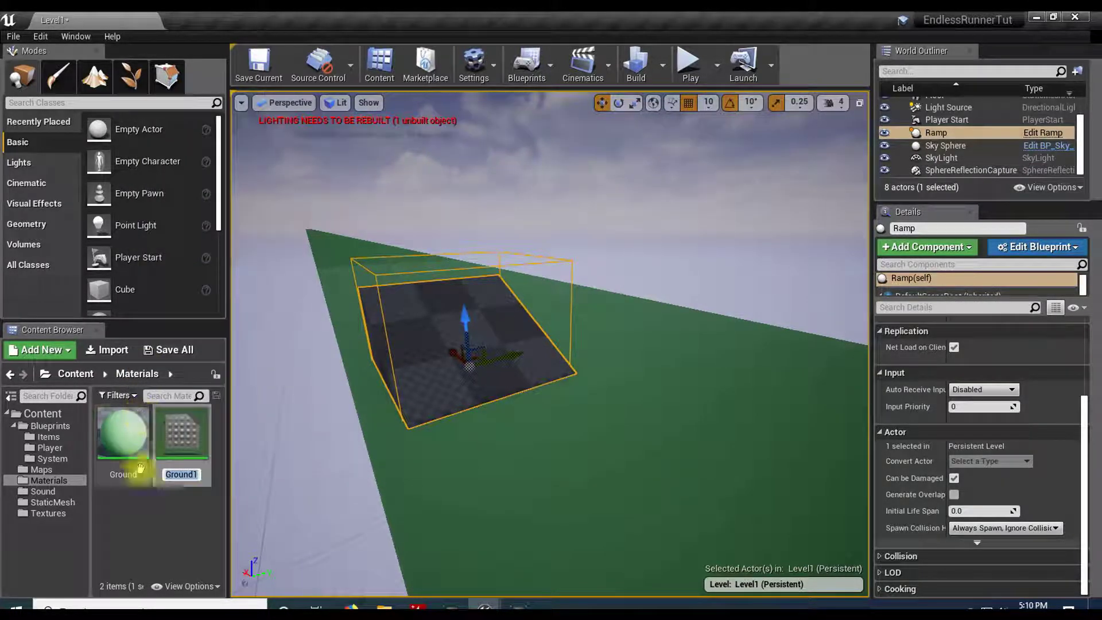
type("R")
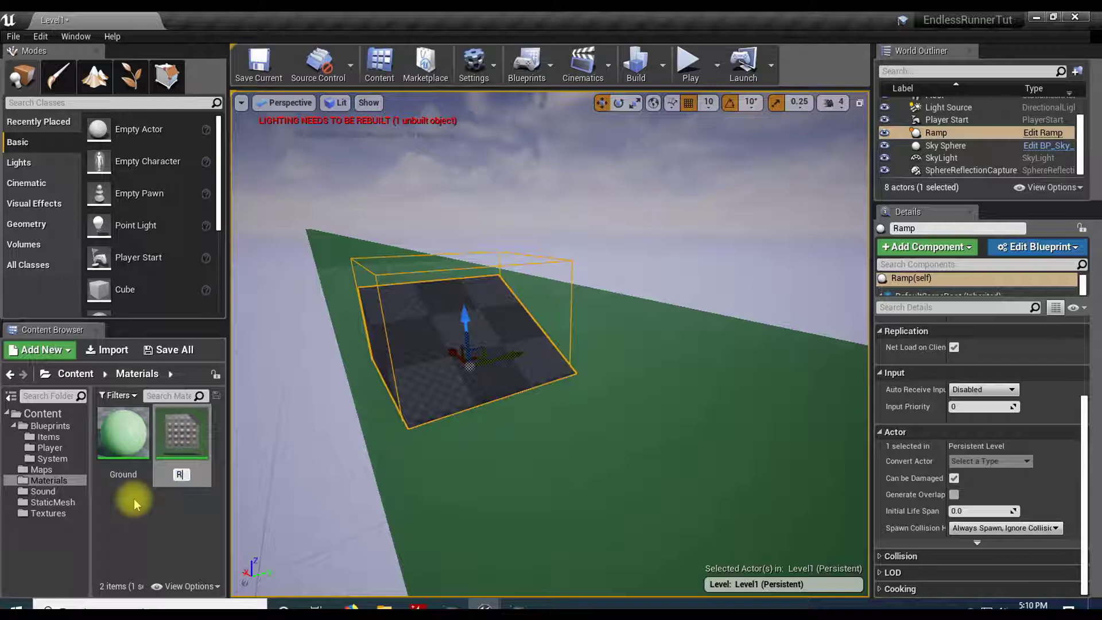
type("amp")
key("Return")
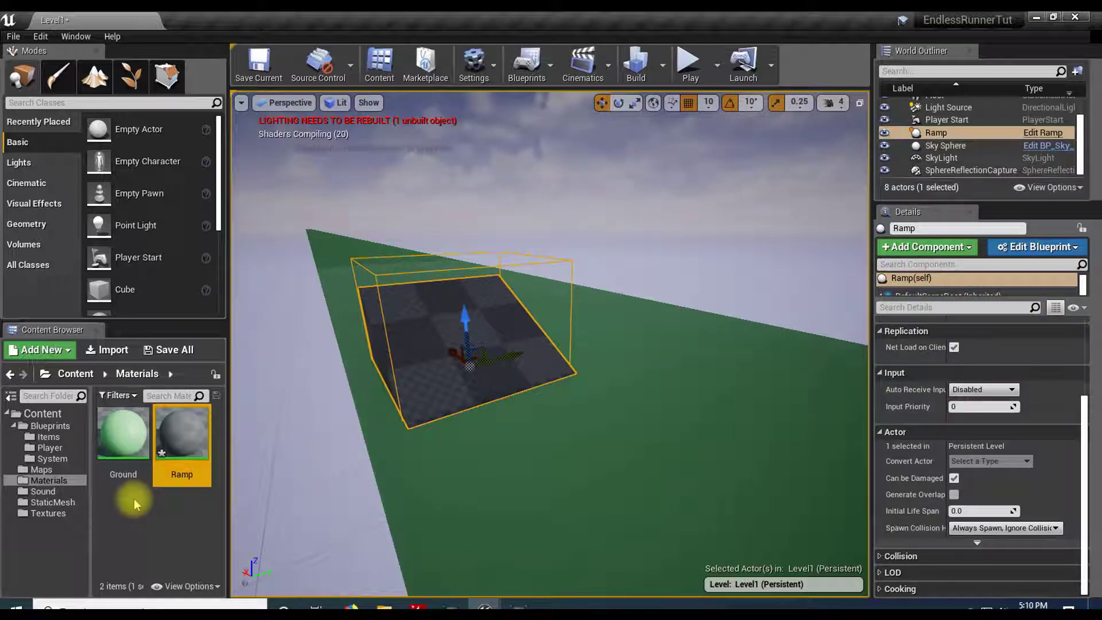
- Change the Ramp material's Color parameter to a red of about R 0.714, G 0.111, B 0.104
double_click(186, 432)
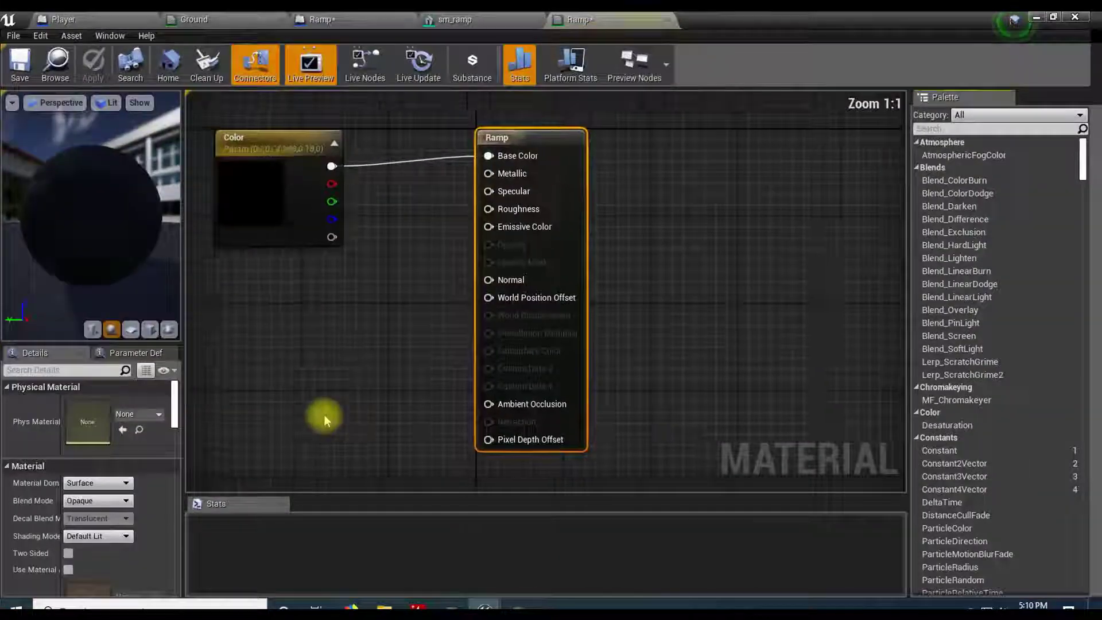
right_click_drag(384, 278, 421, 322)
double_click(308, 235)
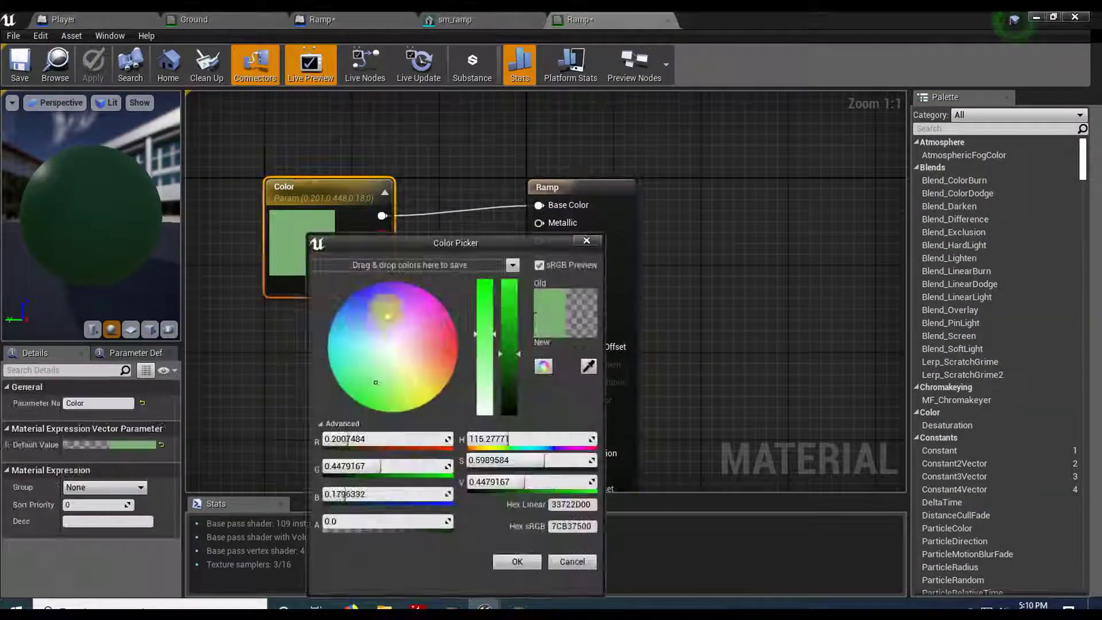
left_click(444, 349)
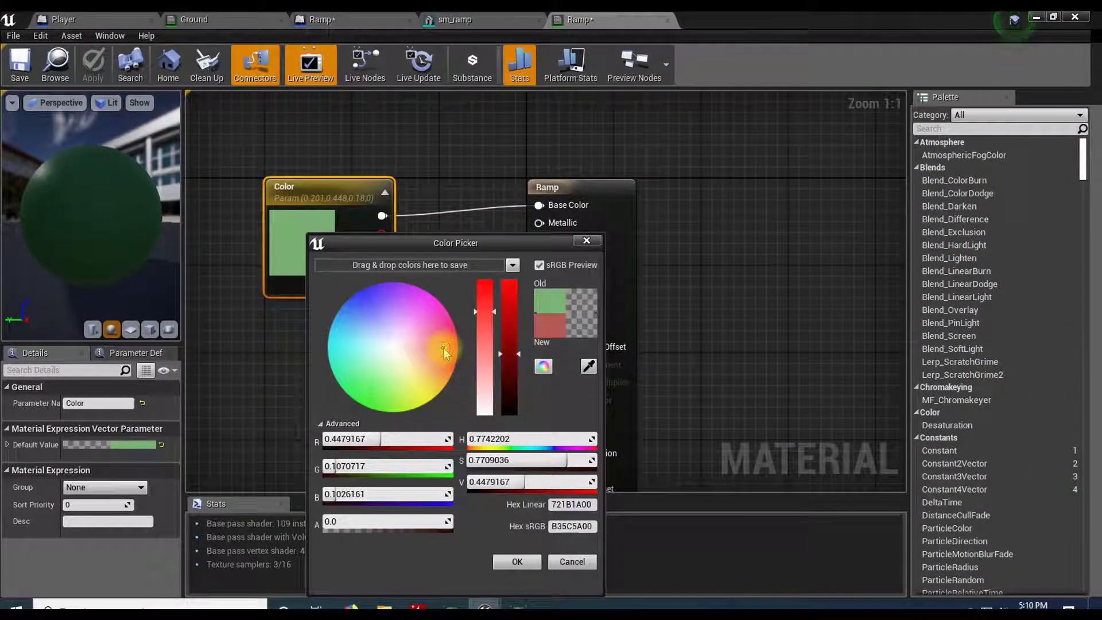
left_click_drag(443, 348, 508, 316)
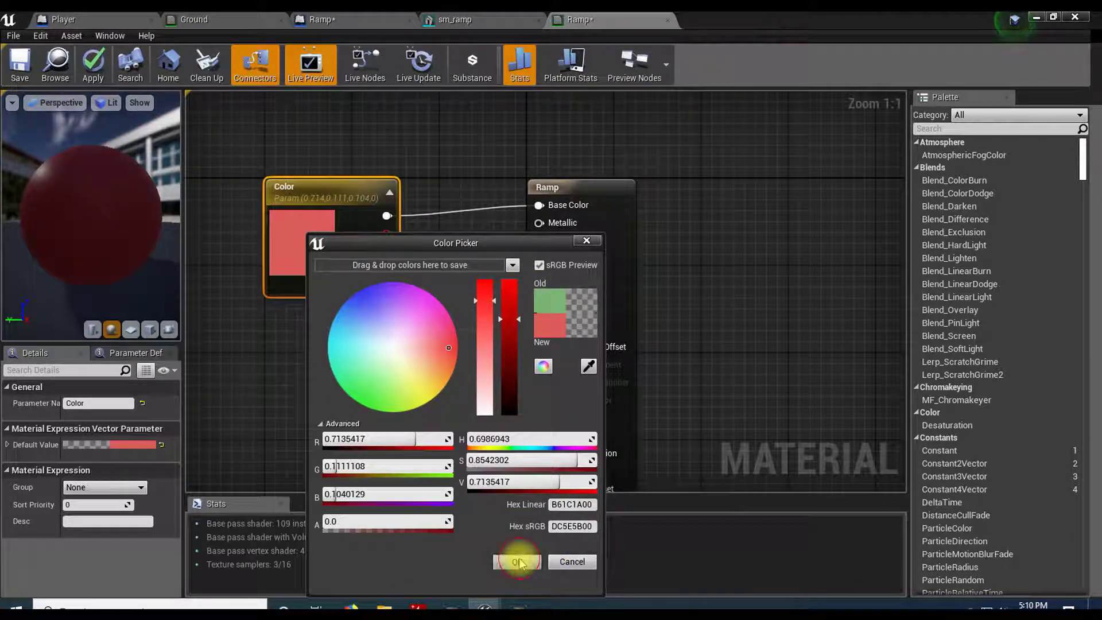
left_click(517, 561)
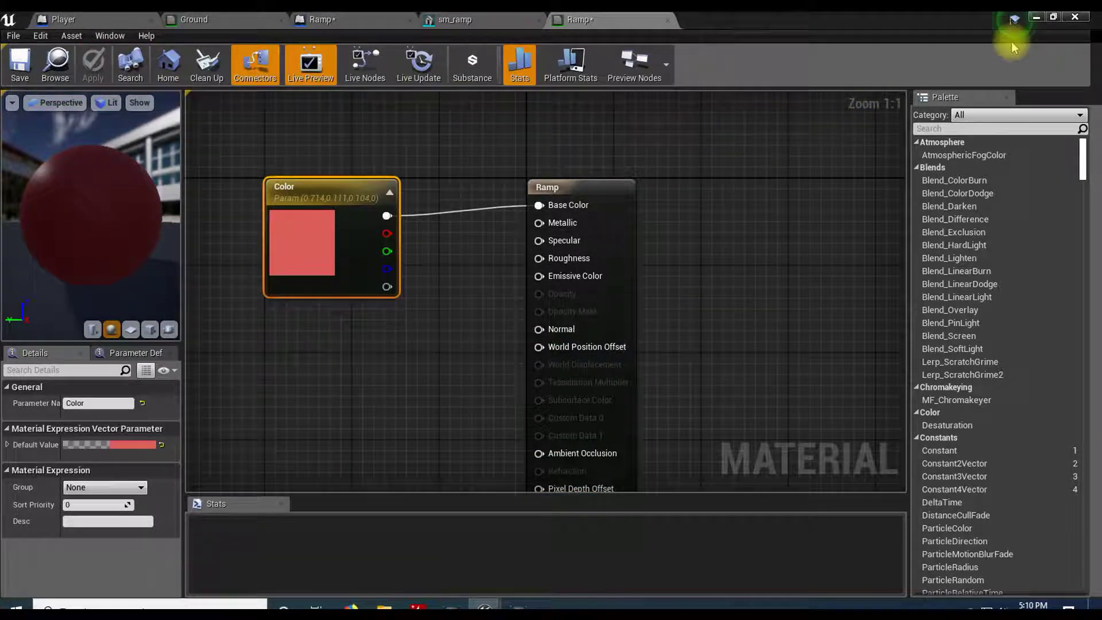
- Open the Ramp blueprint from the Items folder and assign the Ramp material to its StaticMesh component's Element 0
left_click(1034, 20)
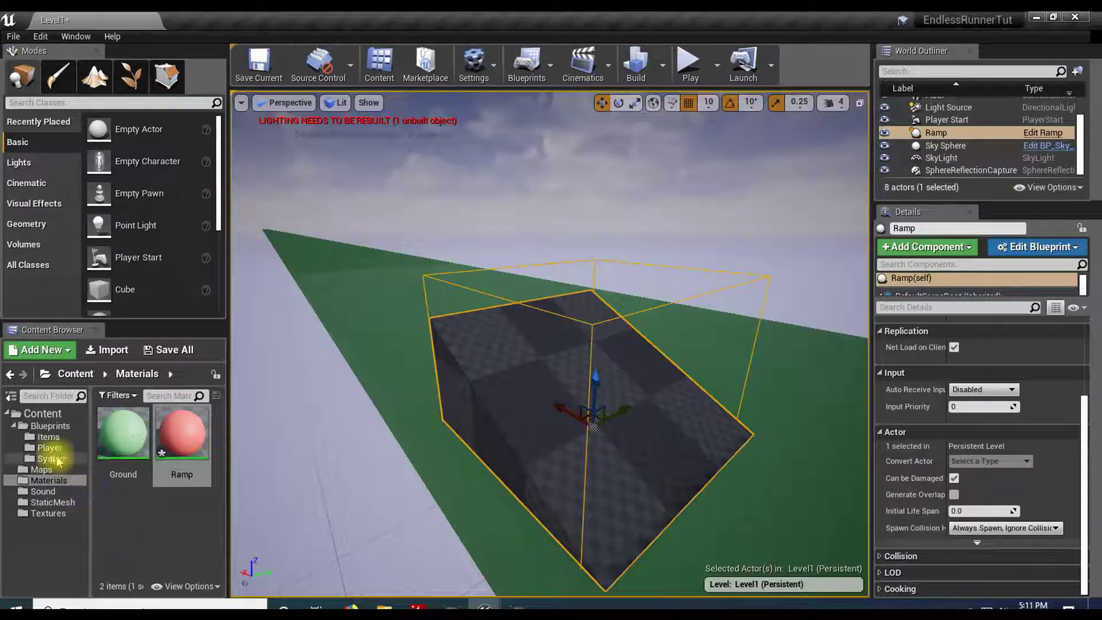
left_click(50, 459)
left_click(48, 436)
double_click(137, 444)
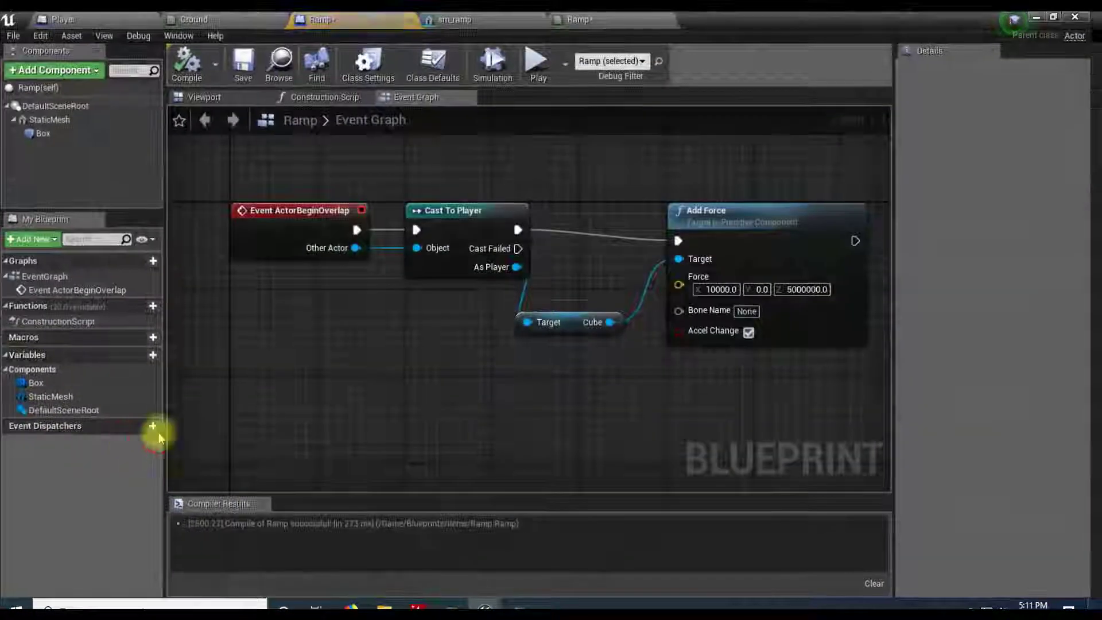
left_click(58, 121)
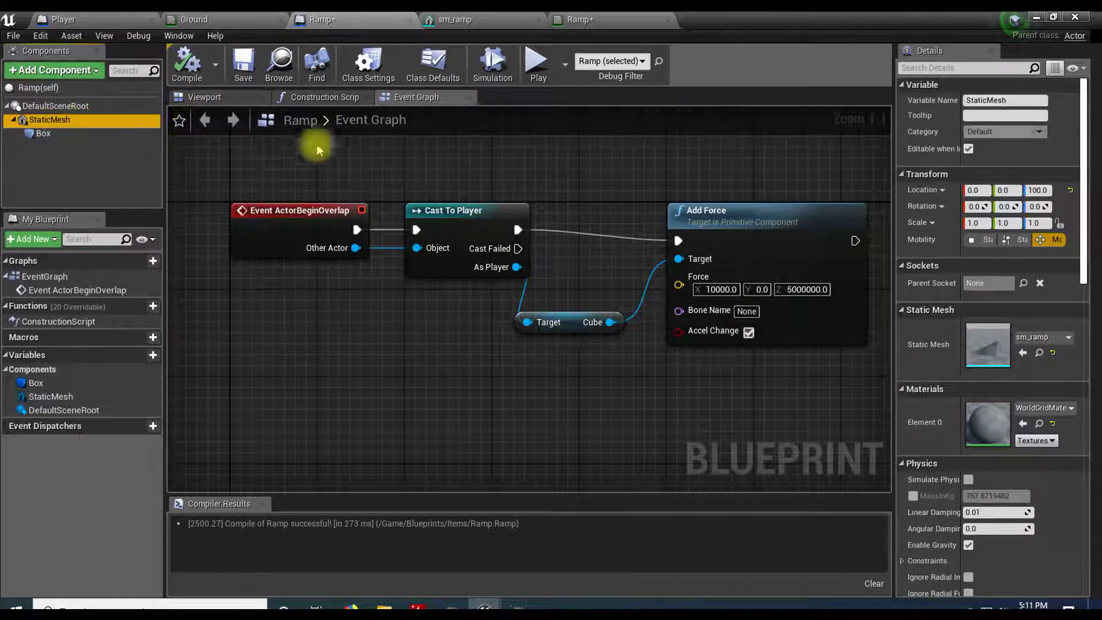
left_click(1053, 411)
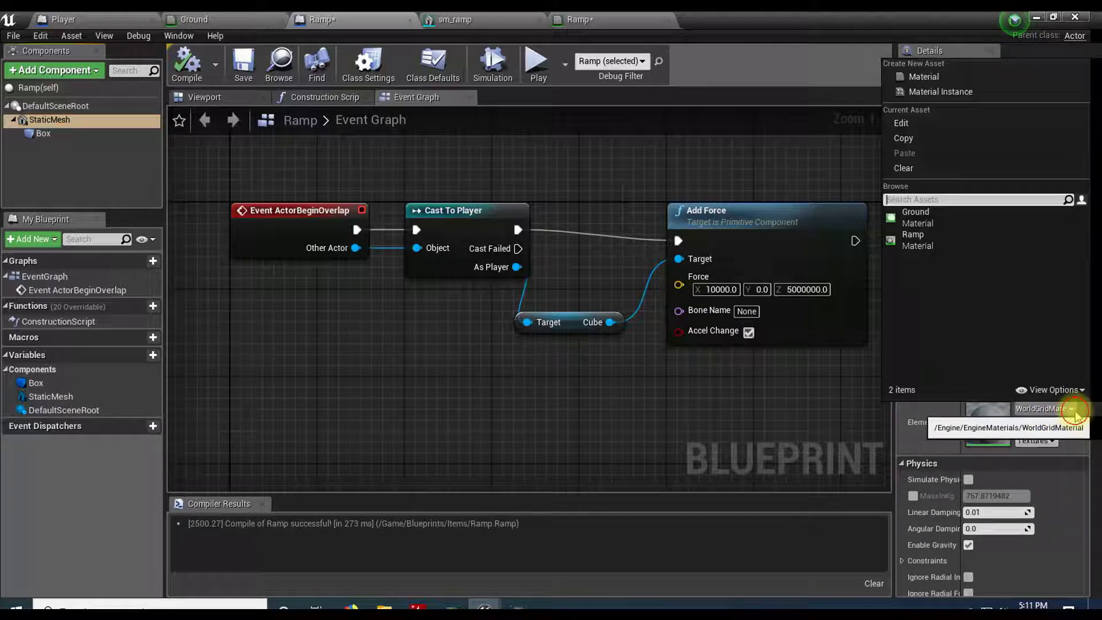
left_click(916, 241)
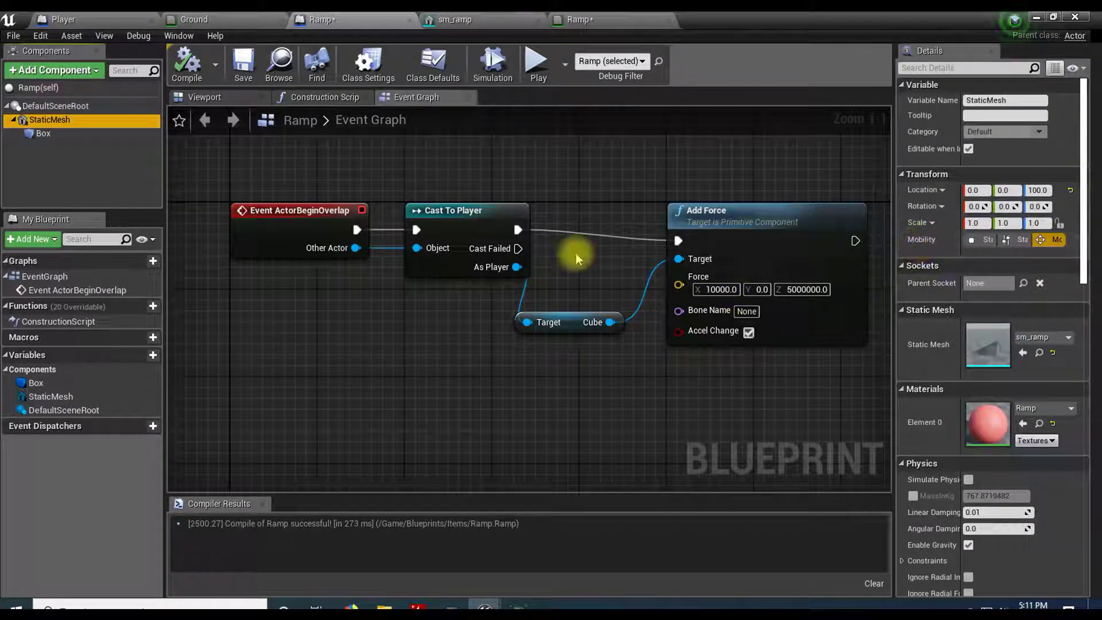
- Check the red ramp in the blueprint's 3D preview and save the blueprint, returning to the level to view the placed ramp
left_click(204, 98)
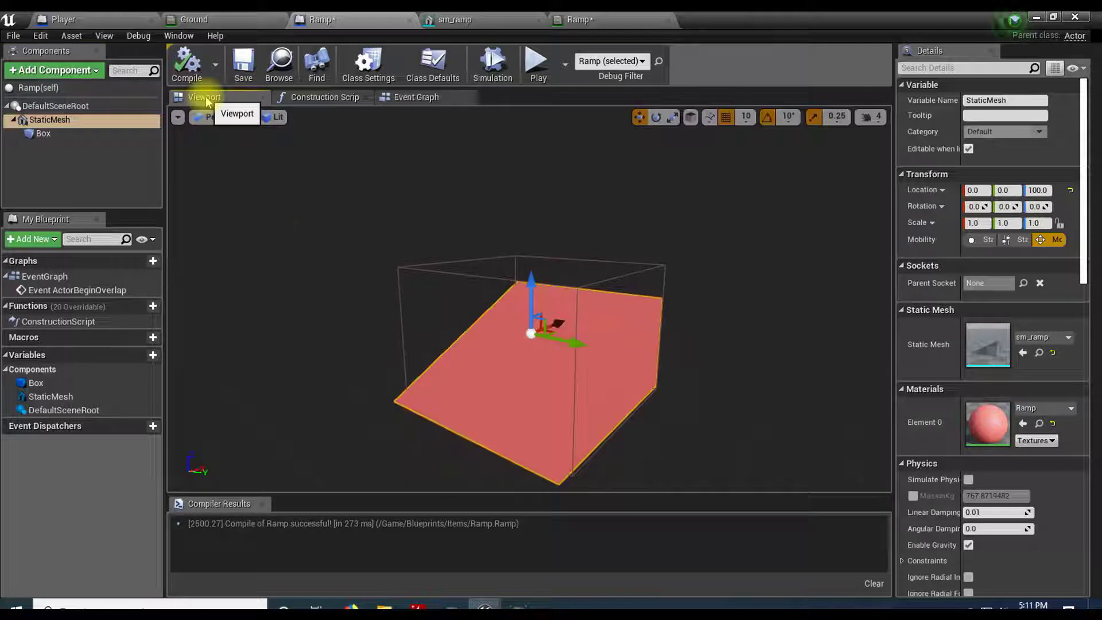
right_click_drag(657, 383, 505, 384)
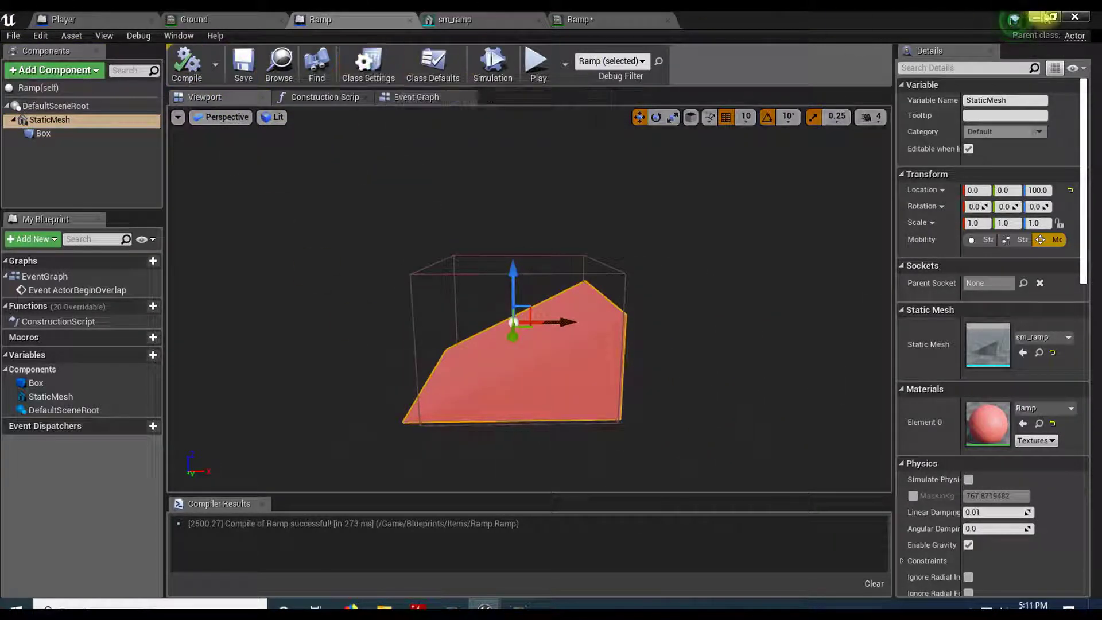
left_click(1036, 18)
right_click_drag(633, 270, 678, 271)
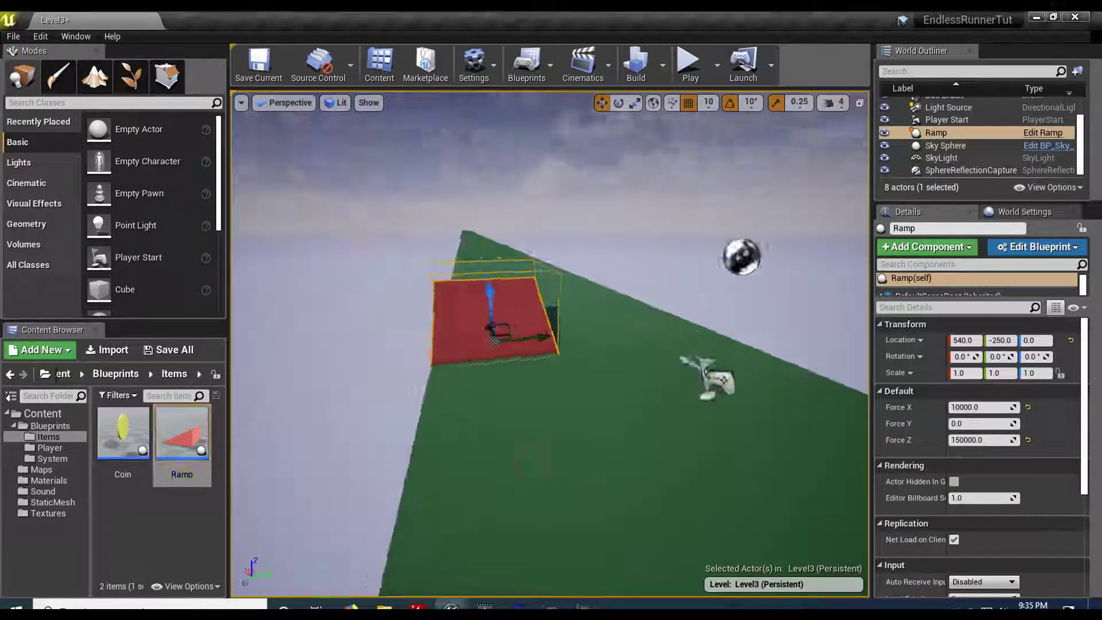
right_click_drag(551, 344, 620, 344)
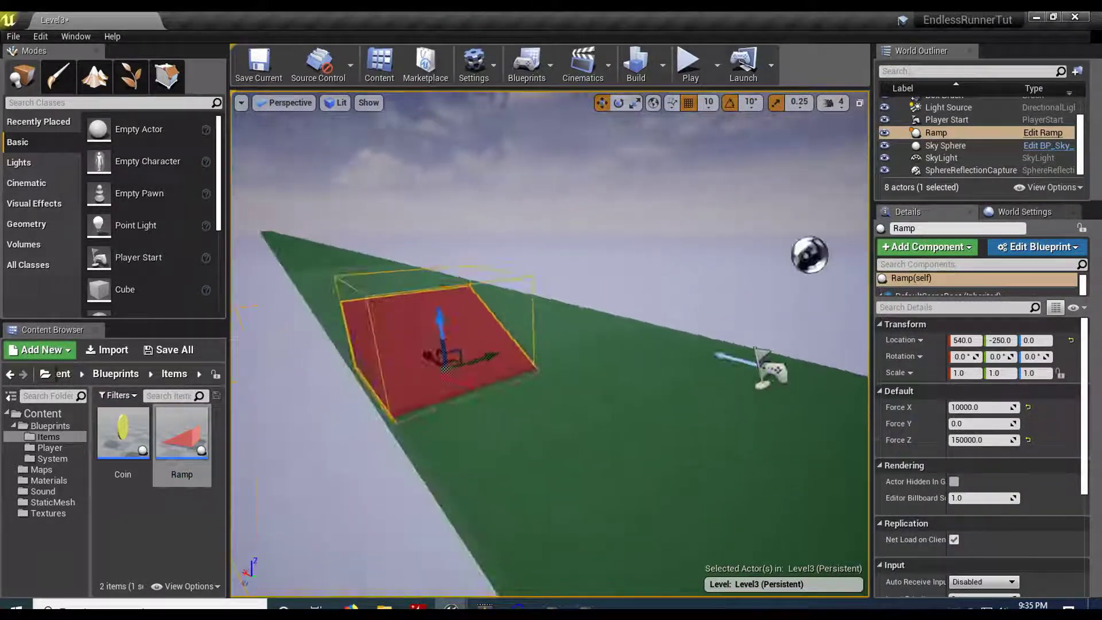